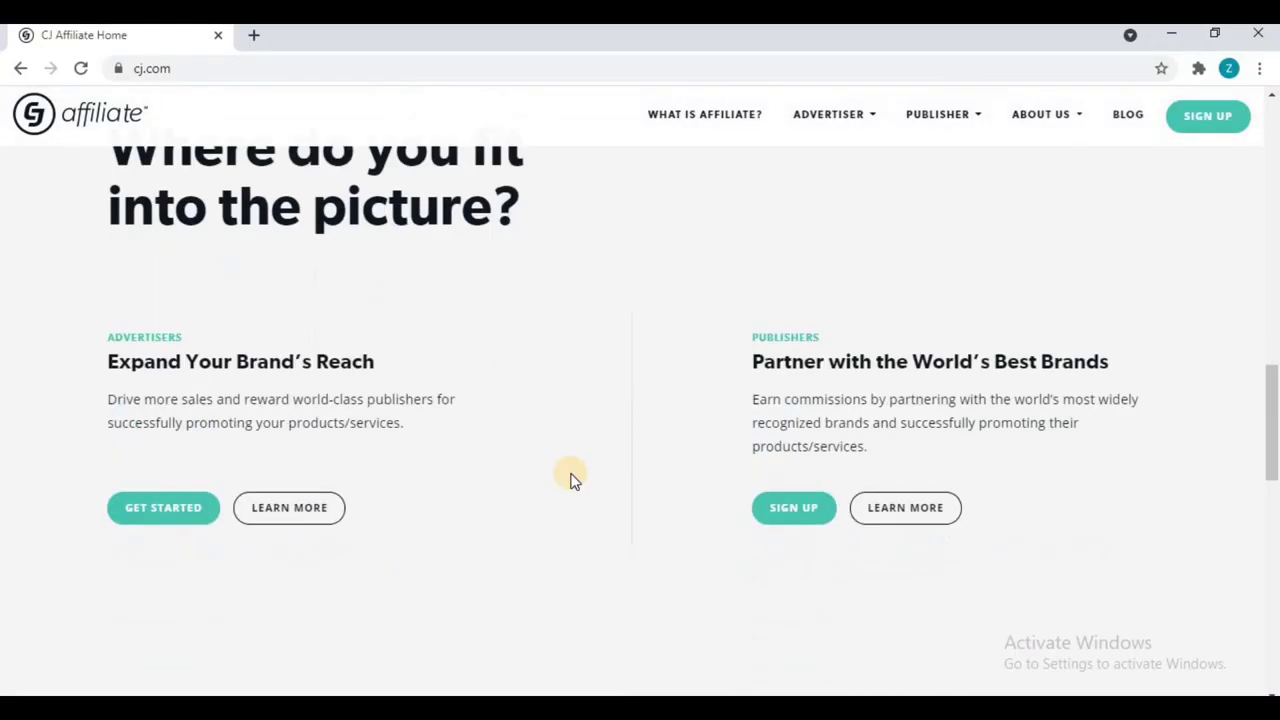
# Step: Review the cj.com homepage's advertiser and publisher sections, then open the Publishers sign-up form
pyautogui.scroll(-2, 570, 478)
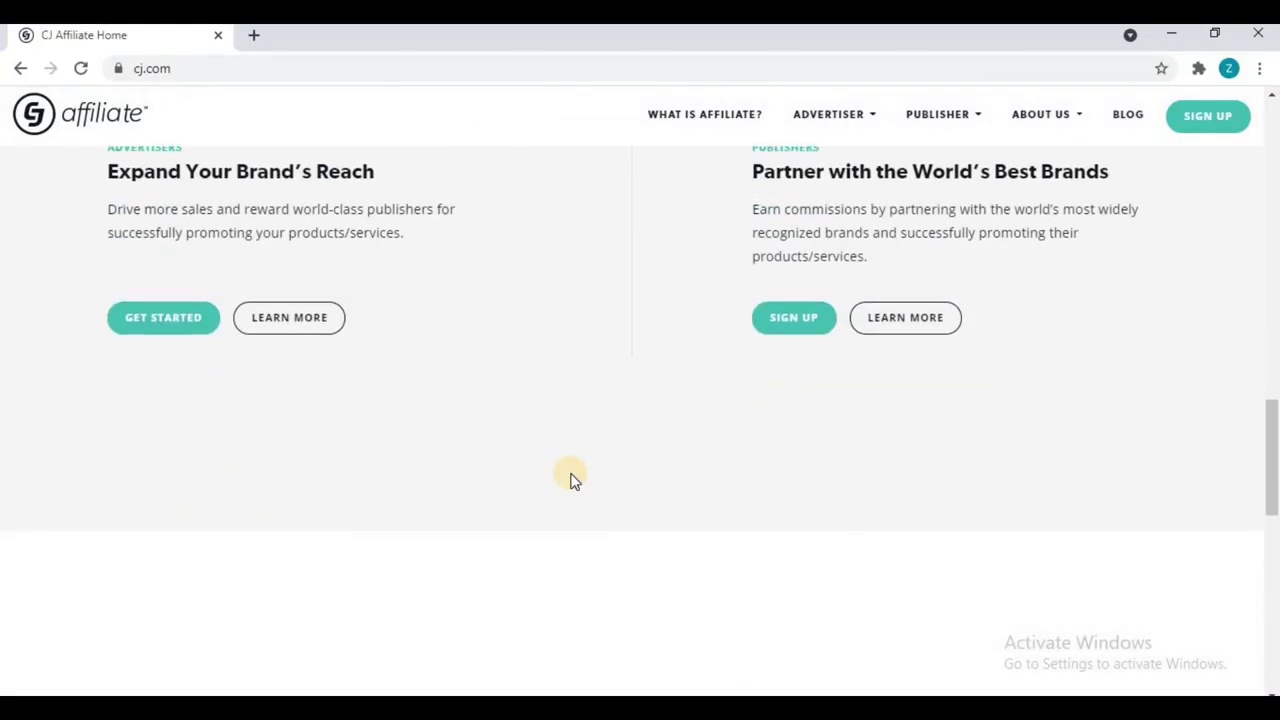
pyautogui.scroll(2, 570, 478)
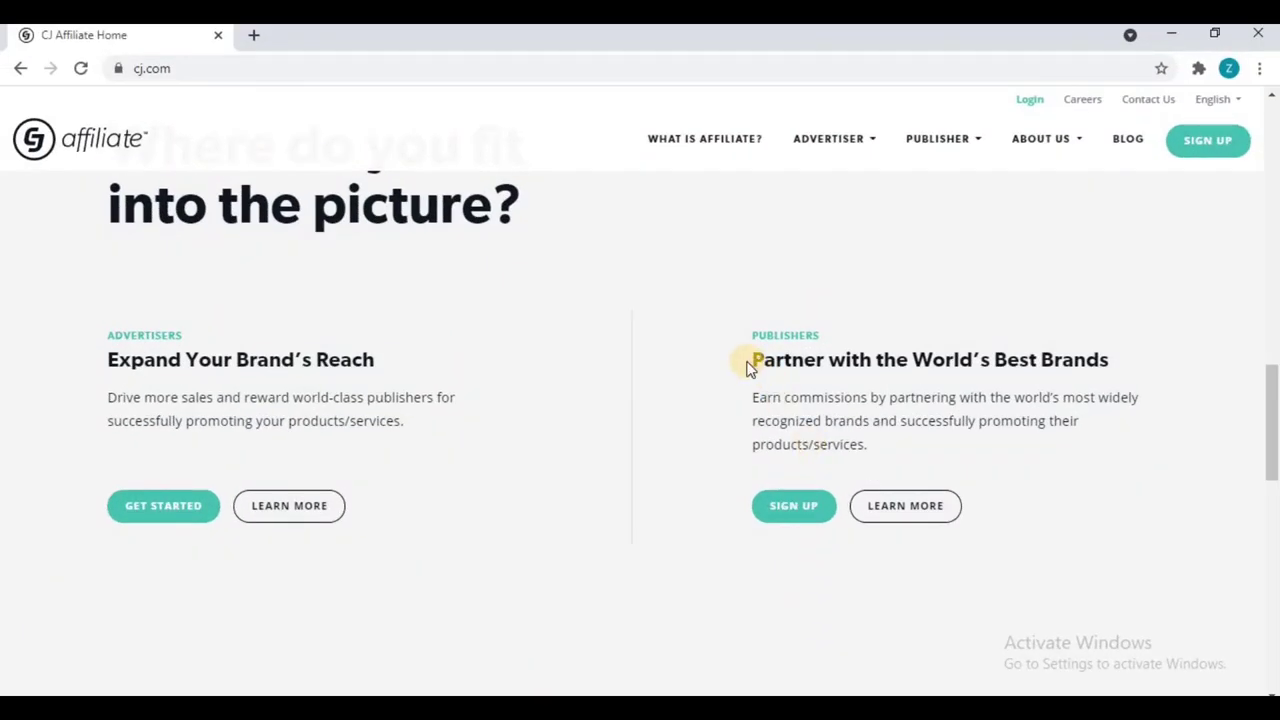
pyautogui.scroll(-5, 750, 365)
pyautogui.scroll(-5, 752, 368)
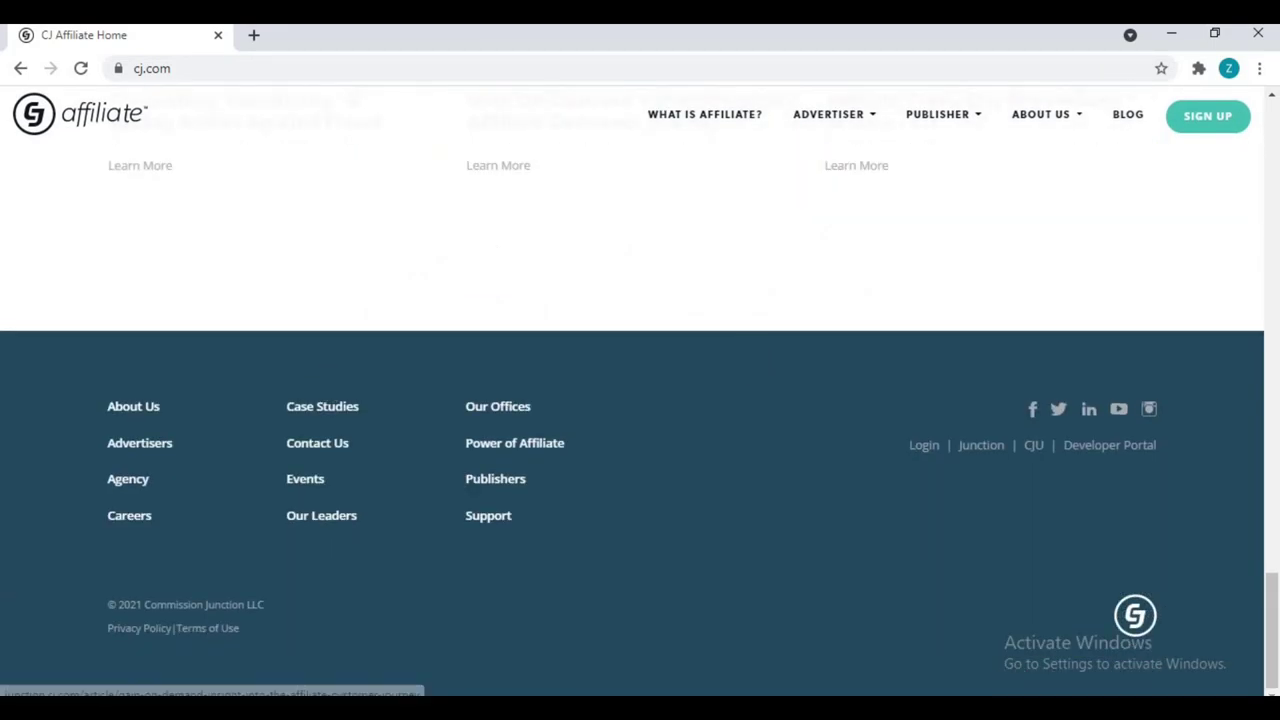
pyautogui.scroll(6, 379, 530)
pyautogui.scroll(5, 380, 532)
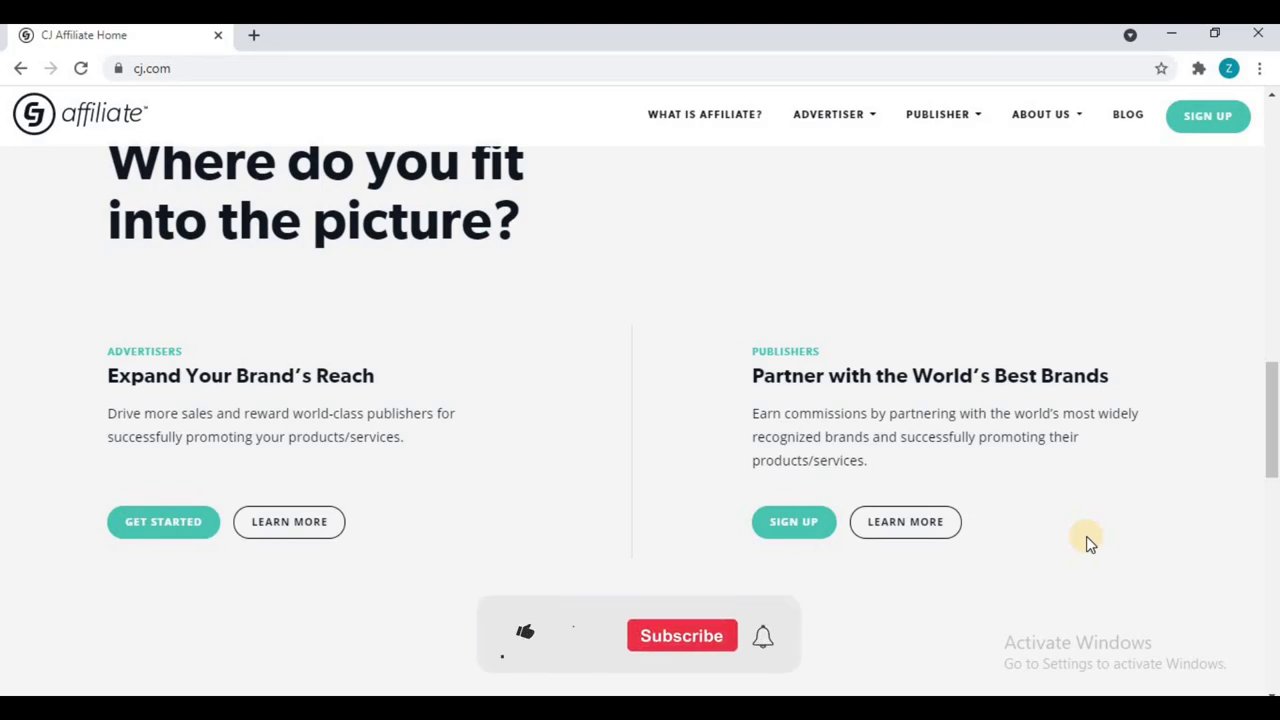
pyautogui.click(778, 530)
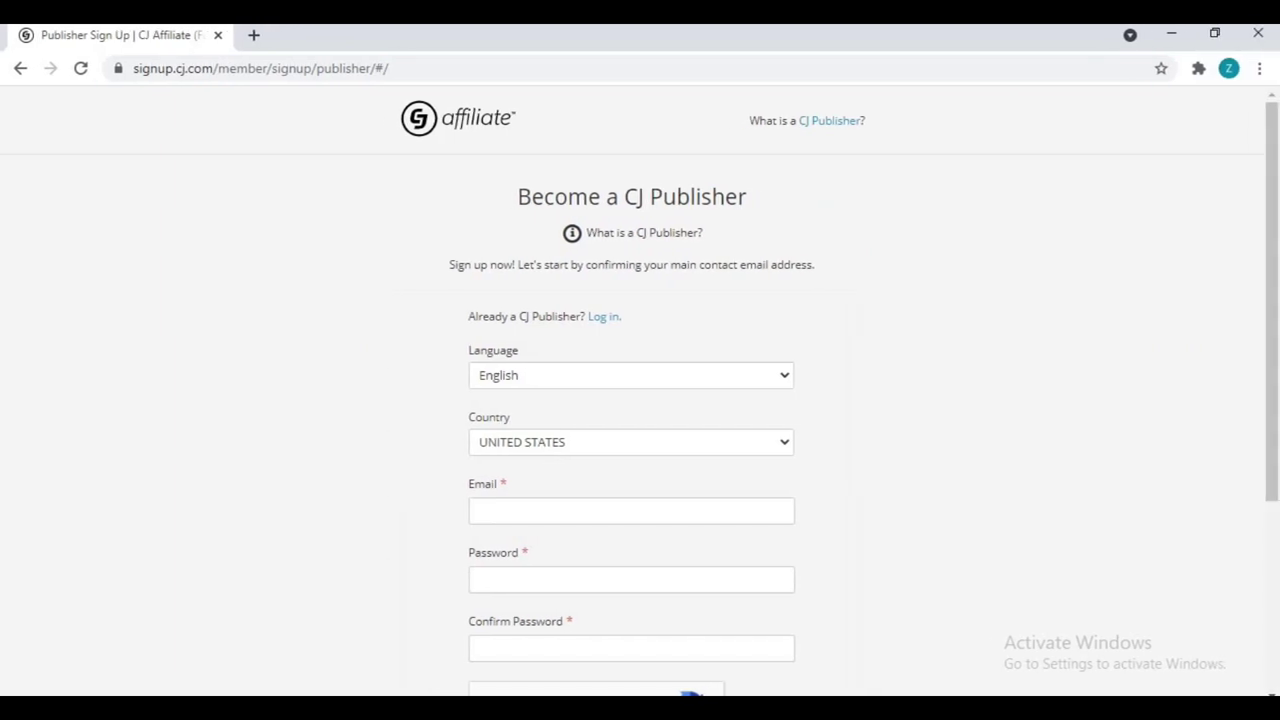
# Step: Look over the sign-up form and start the reCAPTCHA robot check
pyautogui.scroll(-3, 624, 371)
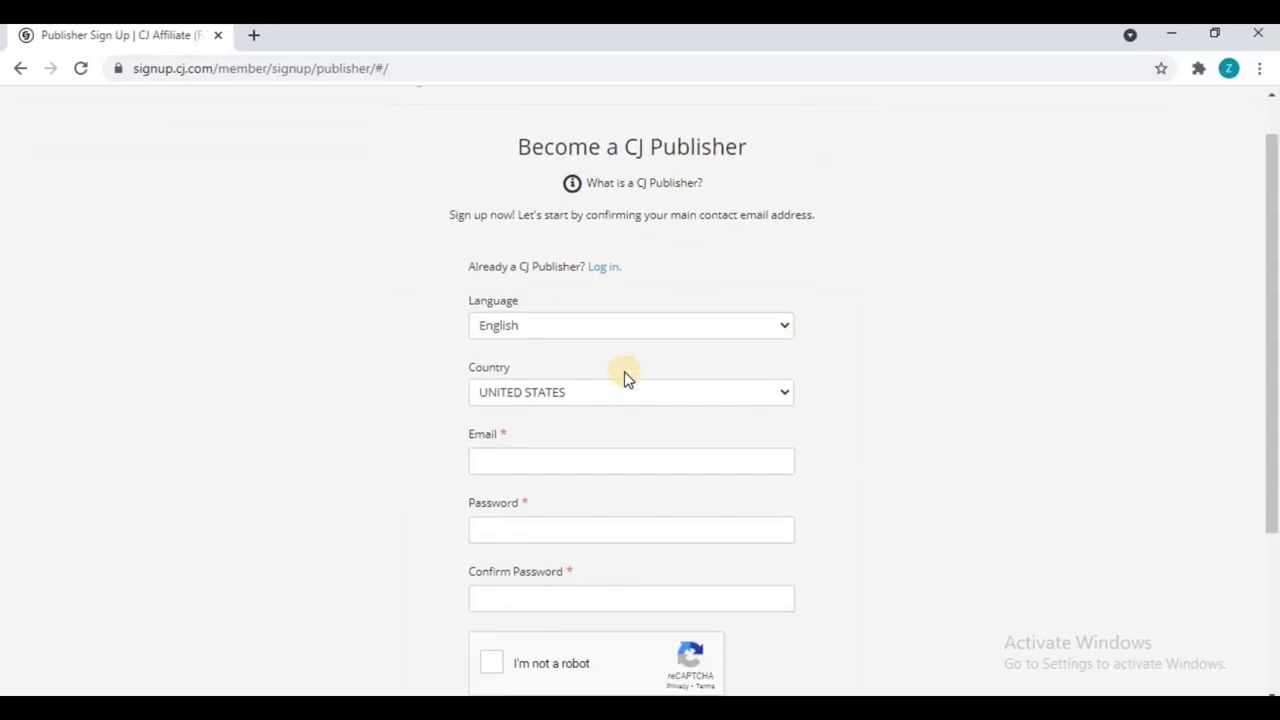
pyautogui.scroll(3, 620, 365)
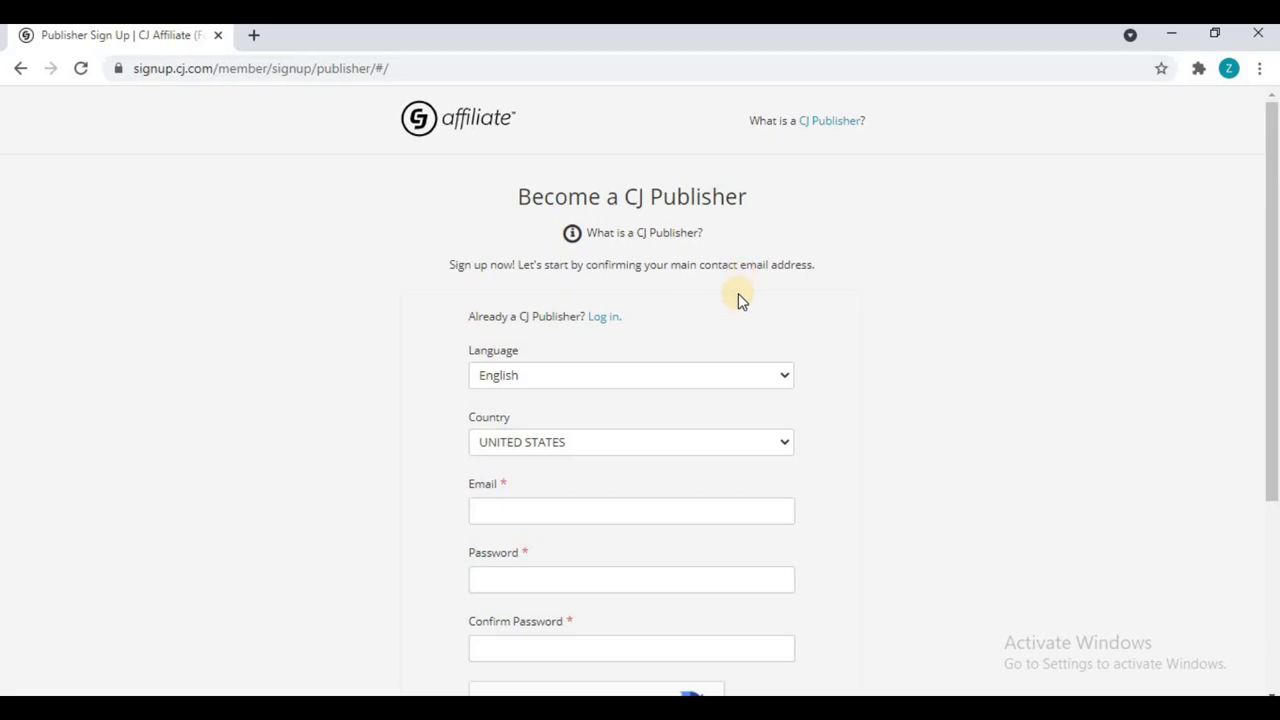
pyautogui.scroll(-1, 738, 293)
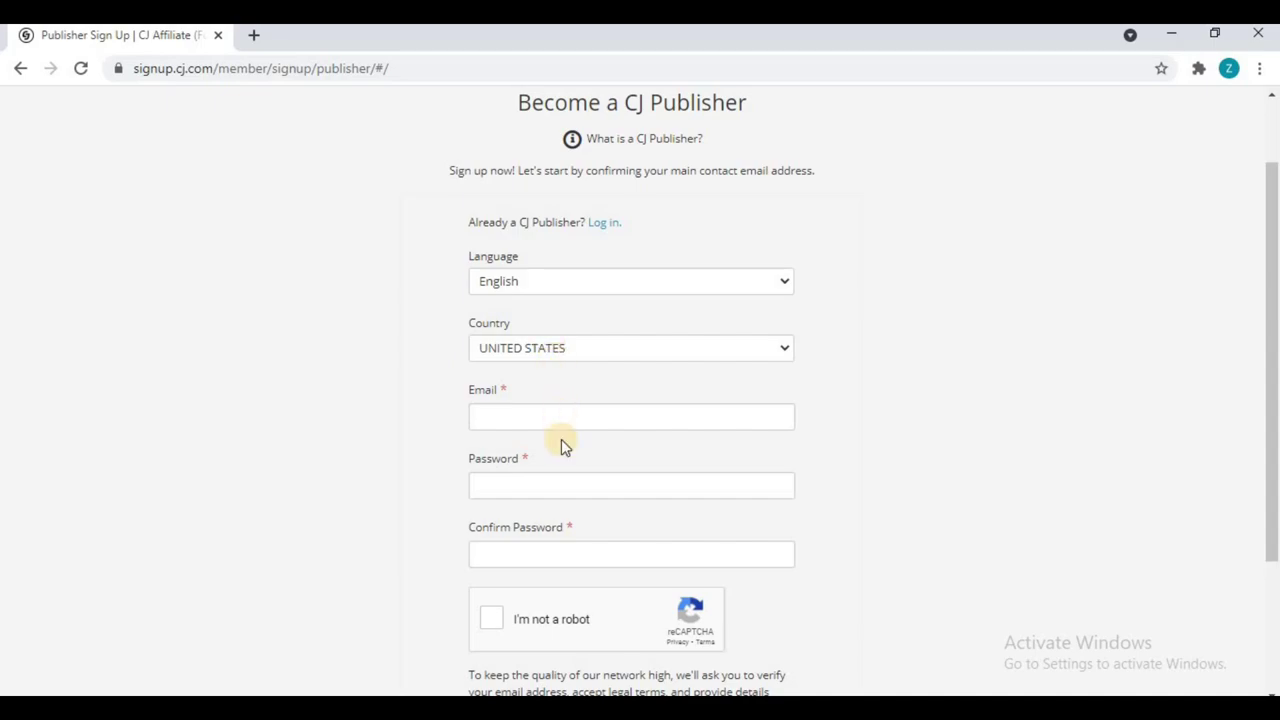
pyautogui.scroll(-2, 550, 487)
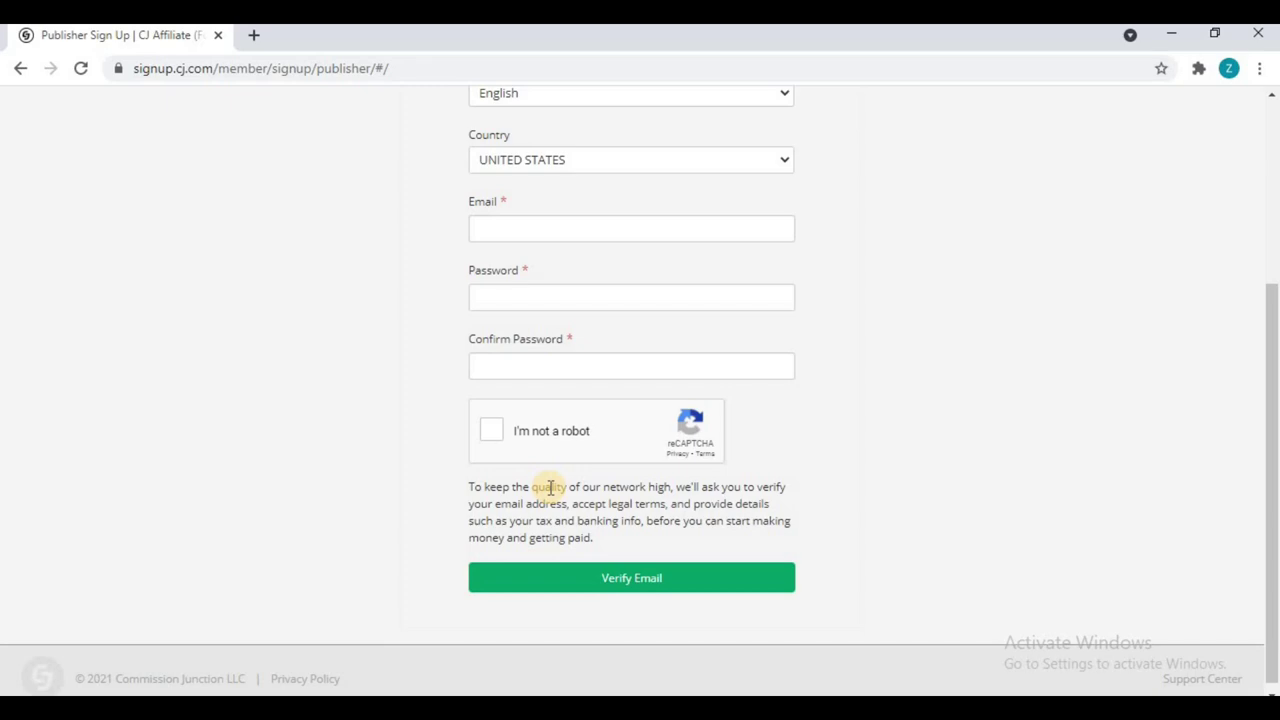
pyautogui.click(486, 437)
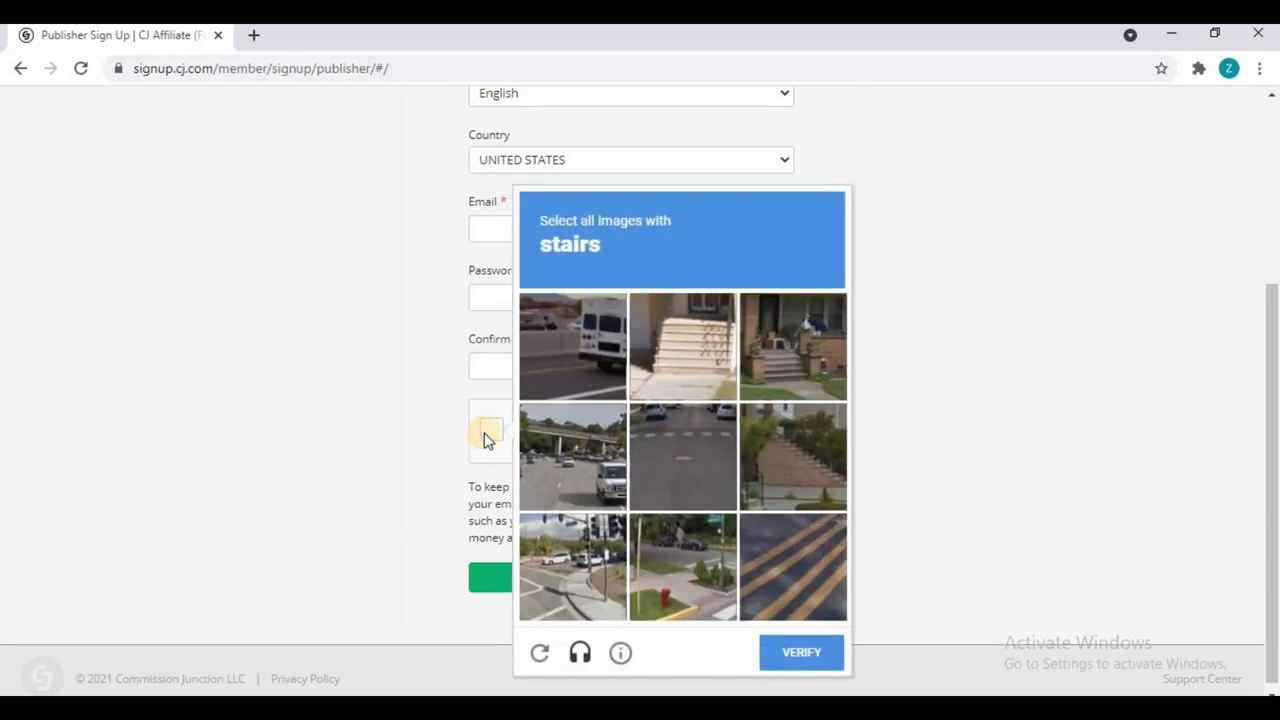
pyautogui.scroll(2, 486, 437)
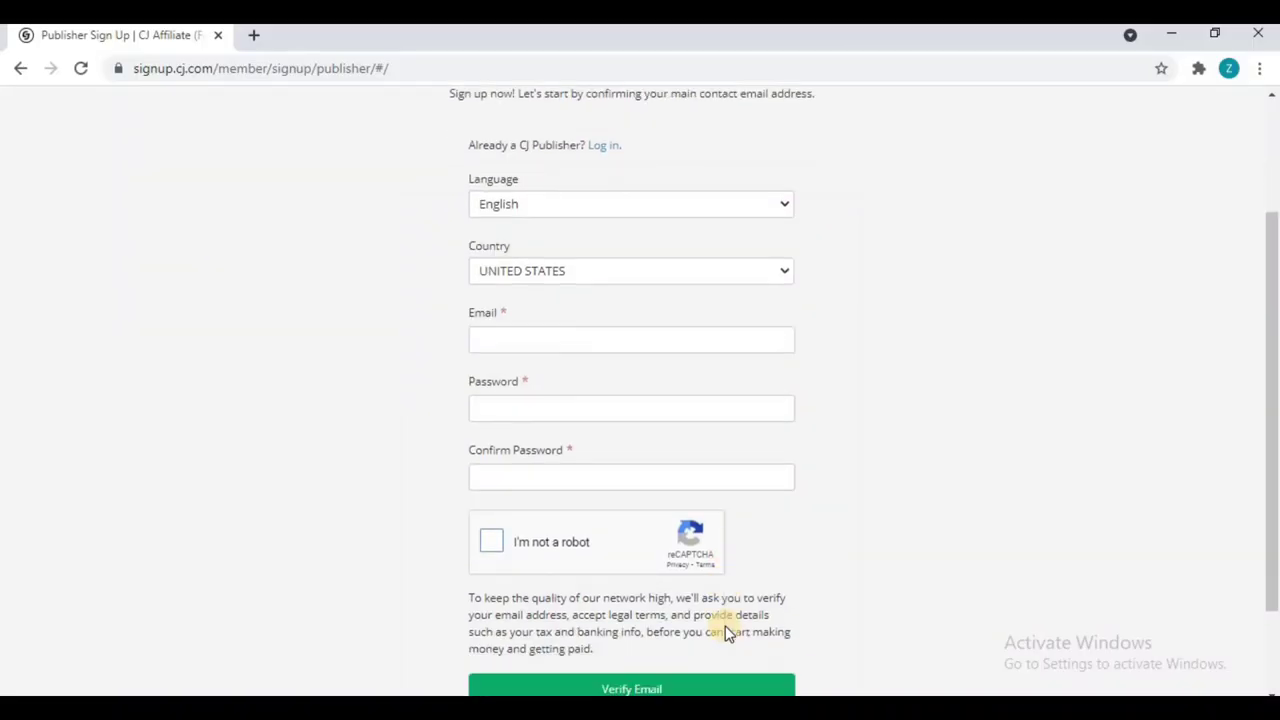
pyautogui.scroll(-2, 724, 630)
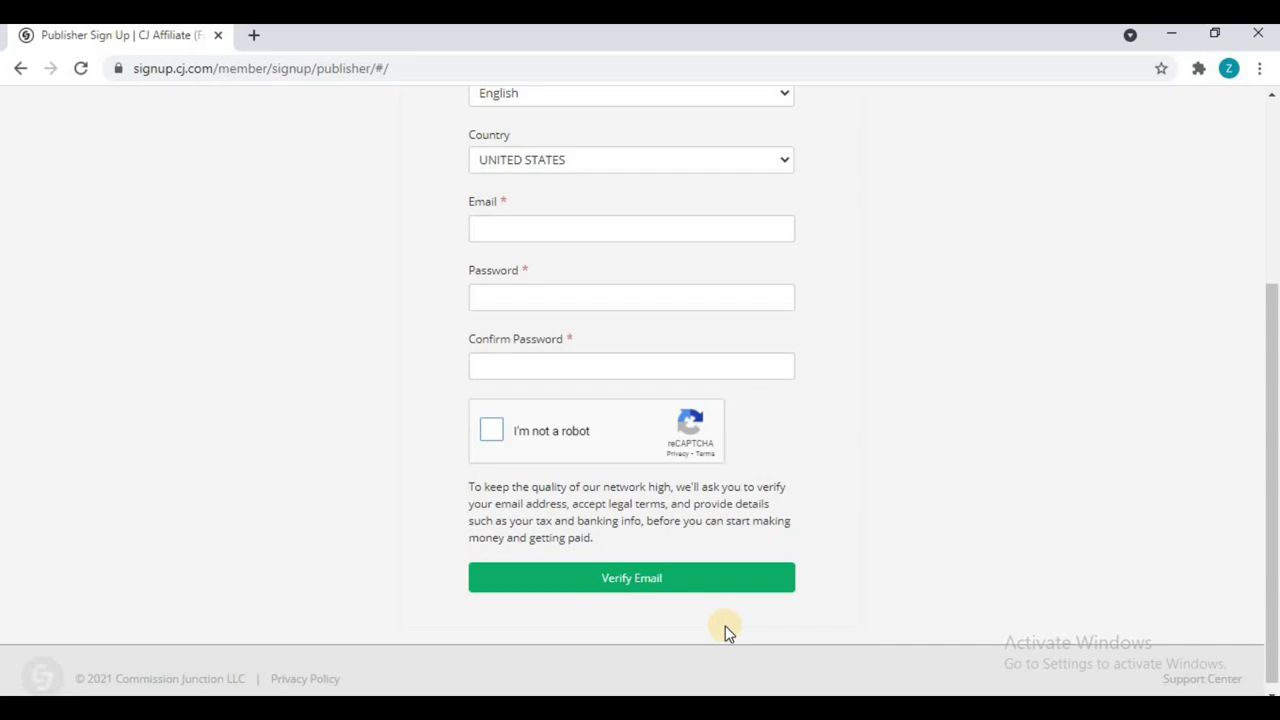
pyautogui.scroll(2, 725, 626)
# Step: Enter the contact e-mail, the account password twice, and set Country to INDIA
pyautogui.click(543, 411)
pyautogui.click(515, 482)
pyautogui.write('********')
pyautogui.click(508, 554)
pyautogui.write('********')
pyautogui.click(506, 352)
pyautogui.click(491, 619)
# Step: Solve the stairs reCAPTCHA challenge and submit the form to send the verification e-mail
pyautogui.click(683, 367)
pyautogui.click(793, 367)
pyautogui.click(793, 477)
pyautogui.click(801, 673)
pyautogui.scroll(-1, 838, 610)
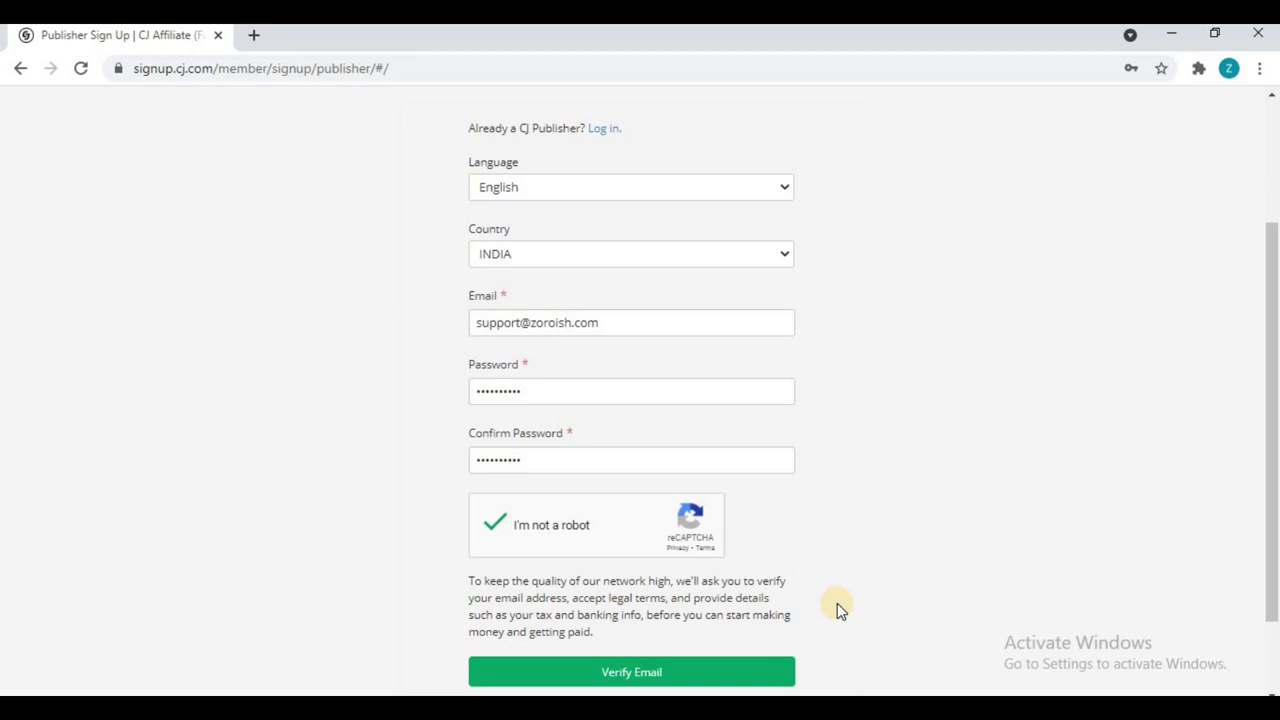
pyautogui.scroll(-1, 900, 515)
pyautogui.click(684, 580)
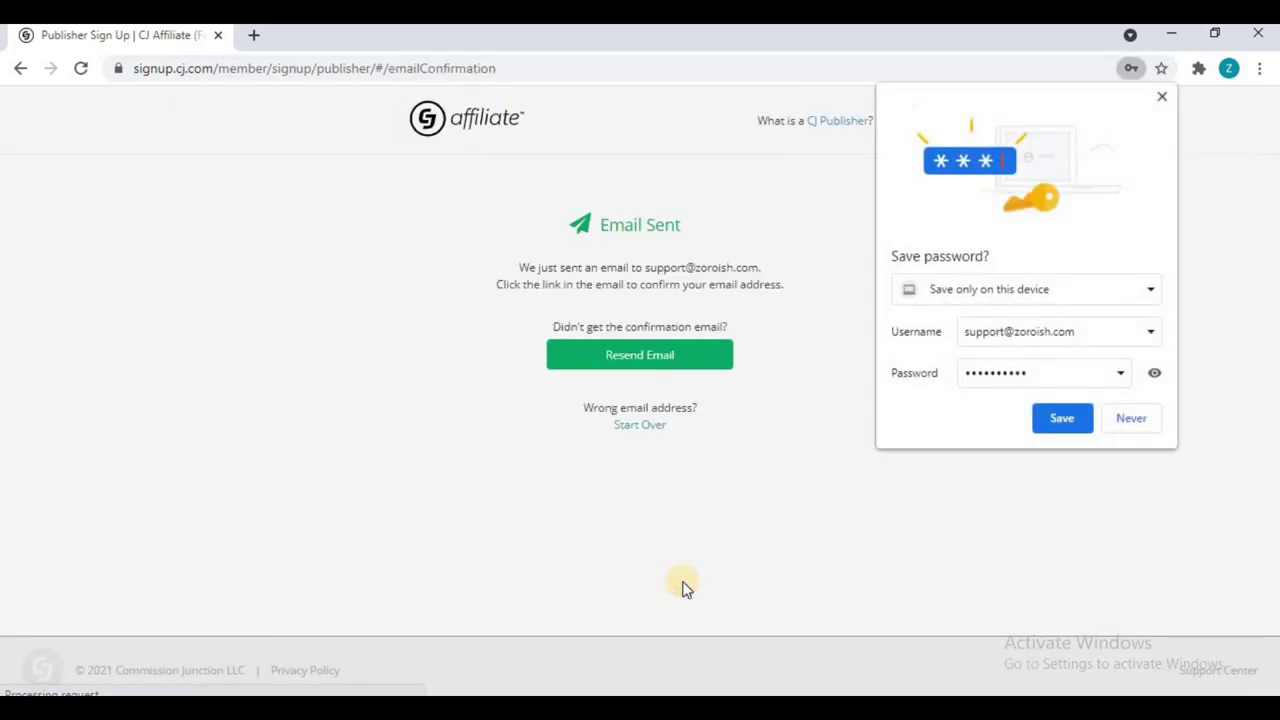
# Step: Save the login in Chrome and tick the at-least-18 age certification
pyautogui.click(1060, 420)
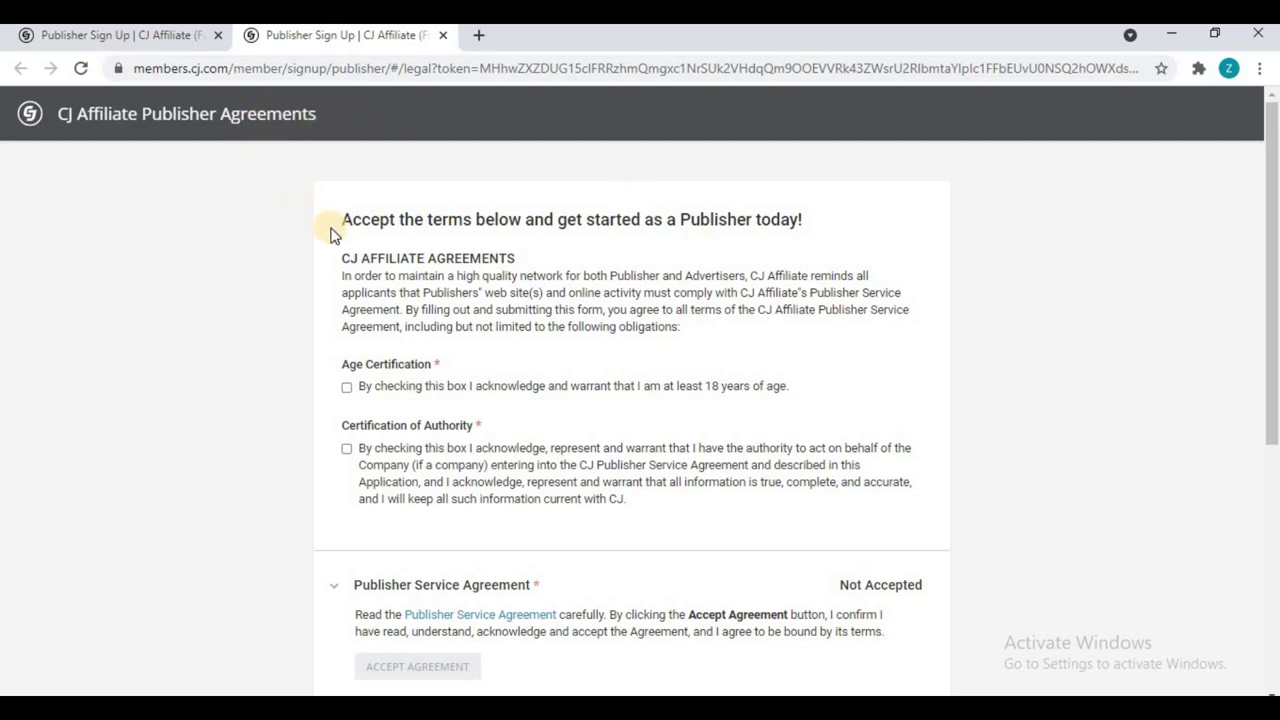
pyautogui.click(346, 386)
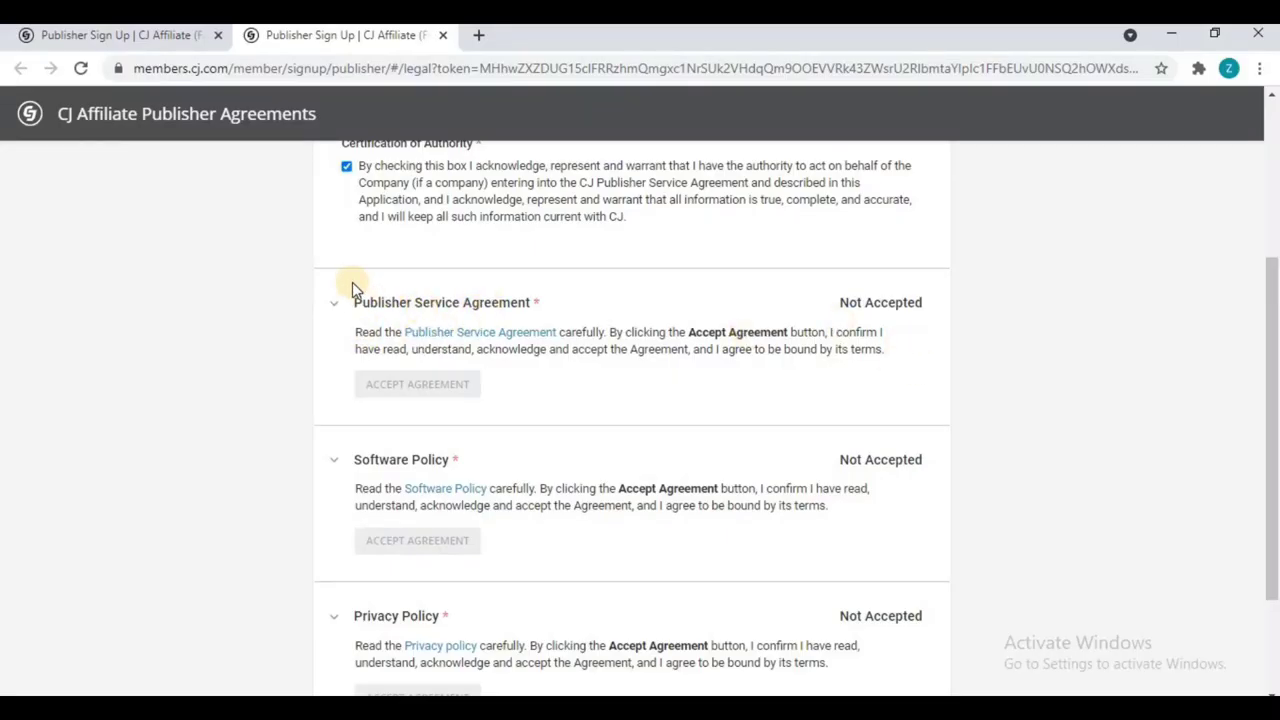
# Step: Read and accept the Publisher Service Agreement
pyautogui.click(487, 338)
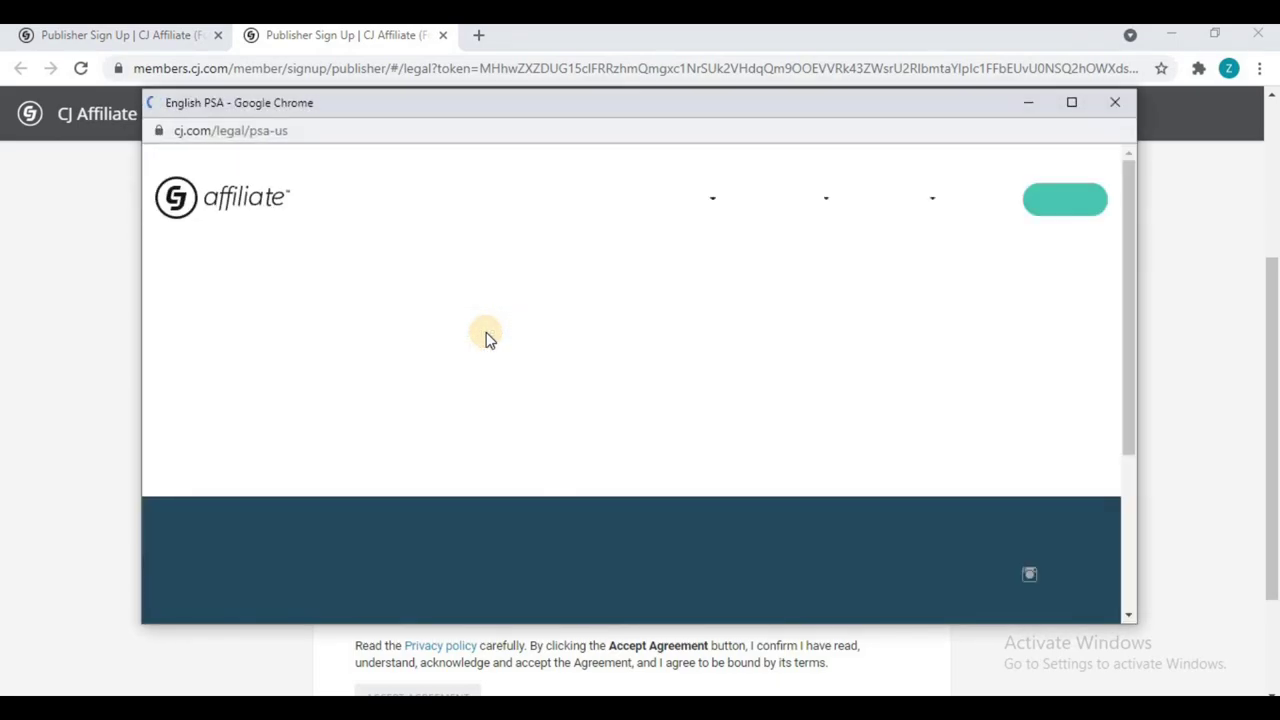
pyautogui.scroll(-5, 487, 338)
pyautogui.scroll(-10, 487, 338)
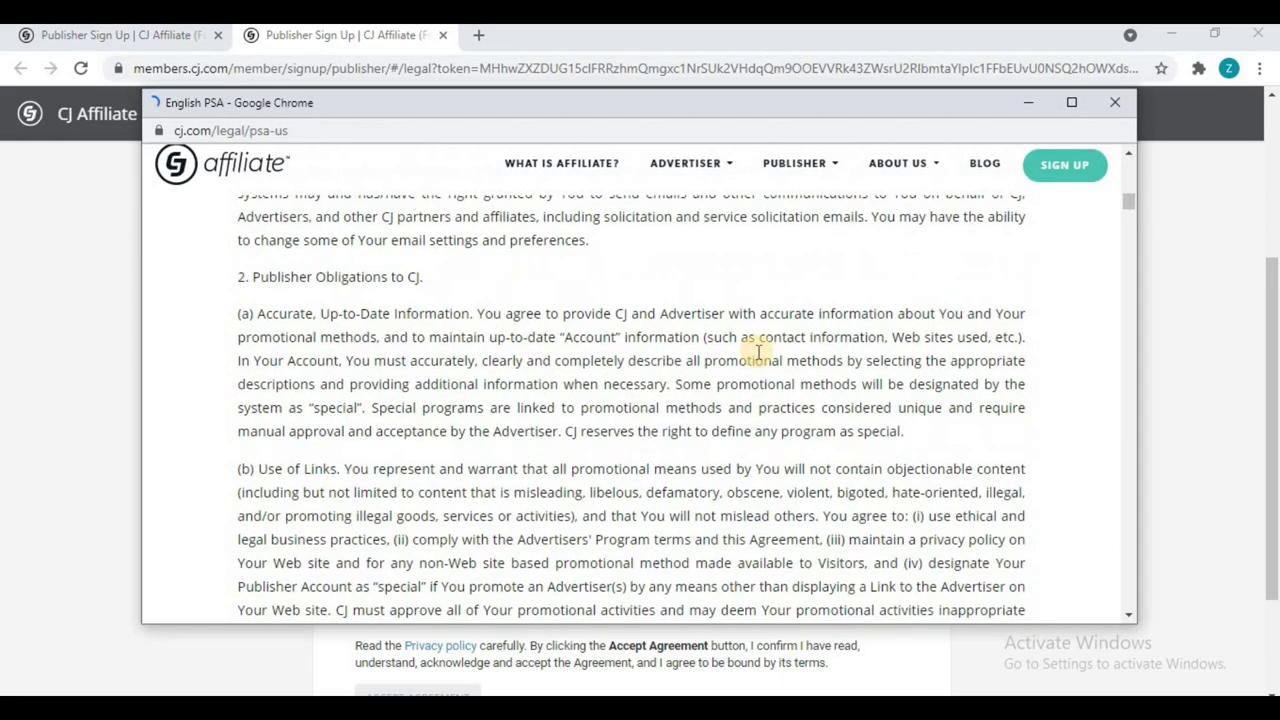
pyautogui.click(1115, 102)
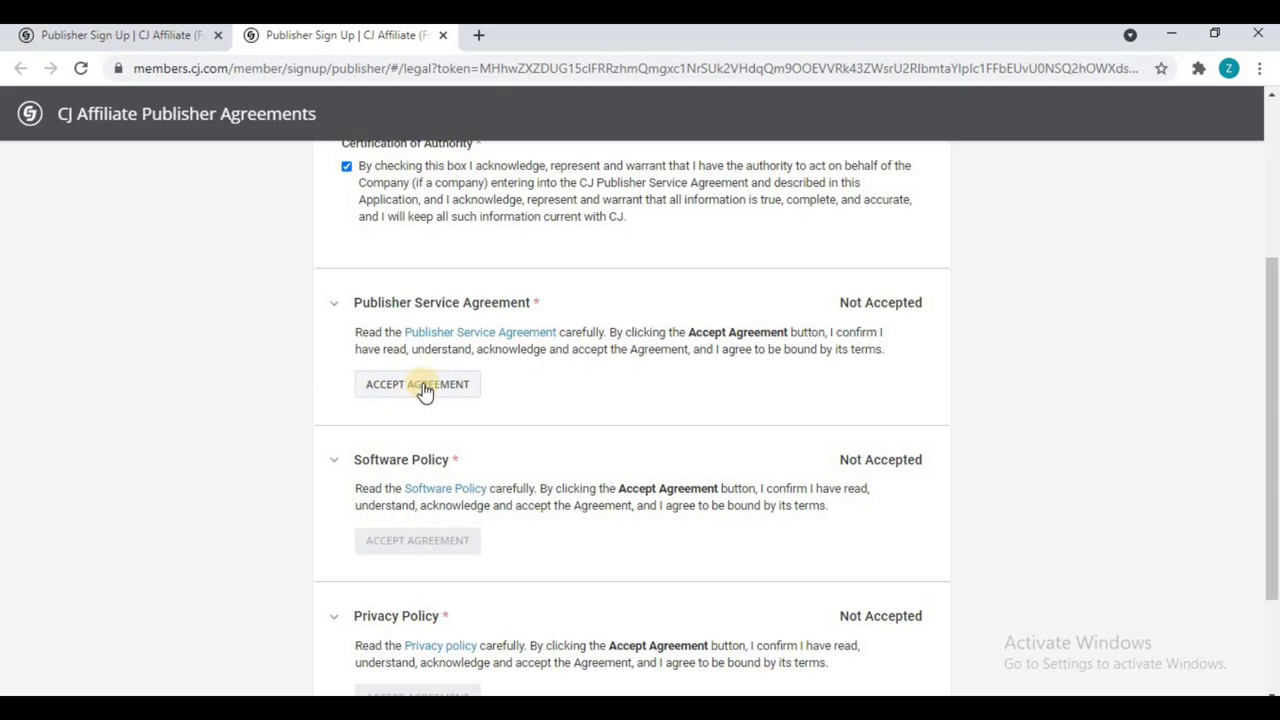
pyautogui.click(423, 390)
# Step: Read and accept the Software Policy and the Privacy Policy
pyautogui.scroll(-2, 440, 386)
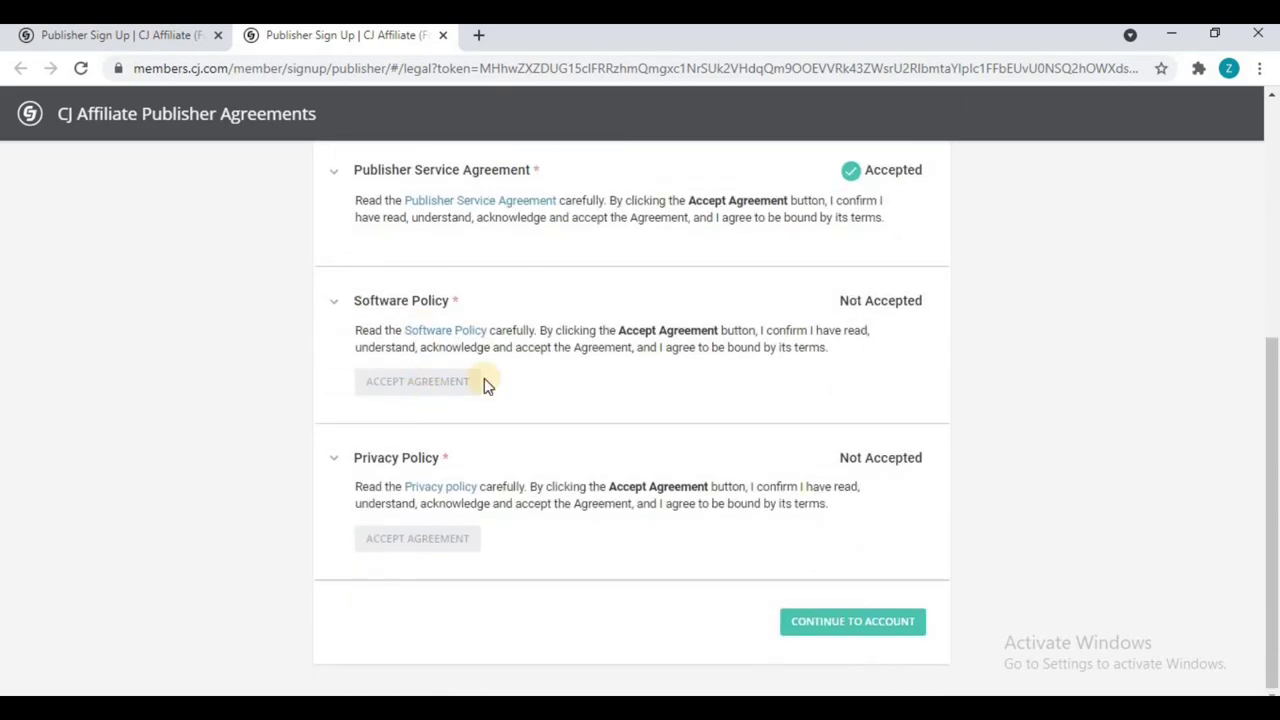
pyautogui.click(425, 331)
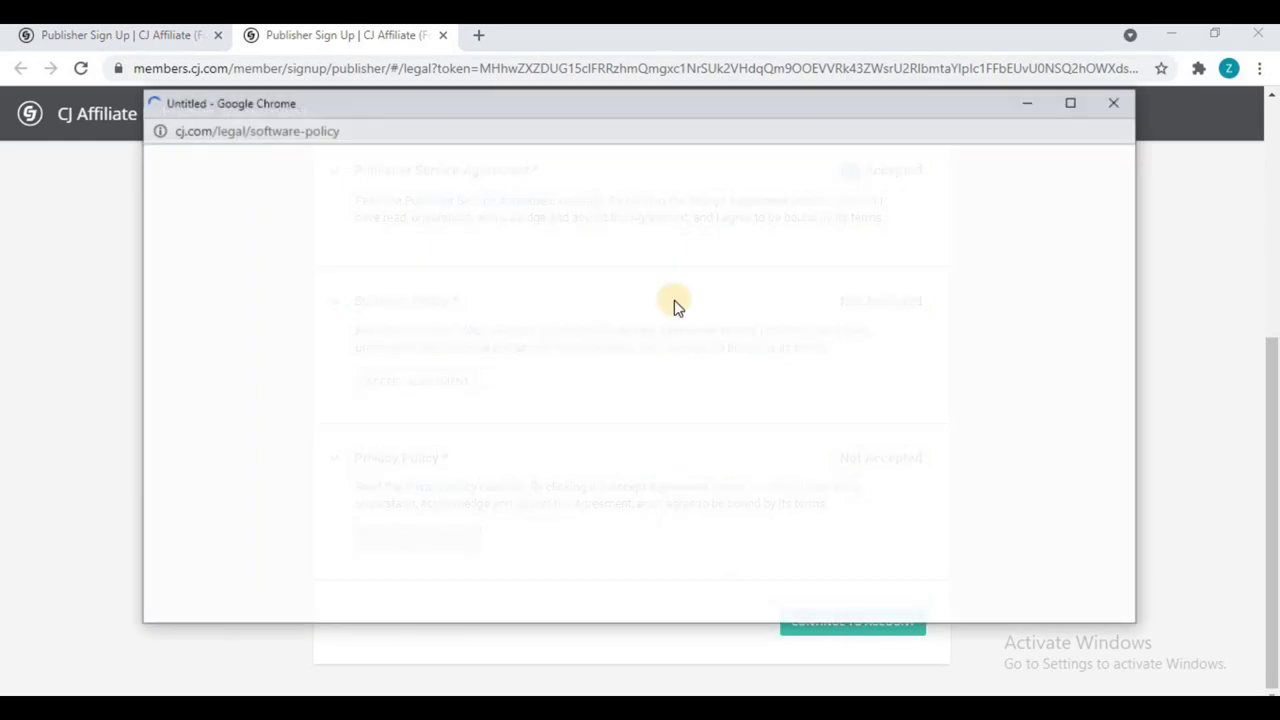
pyautogui.click(1113, 103)
pyautogui.click(420, 390)
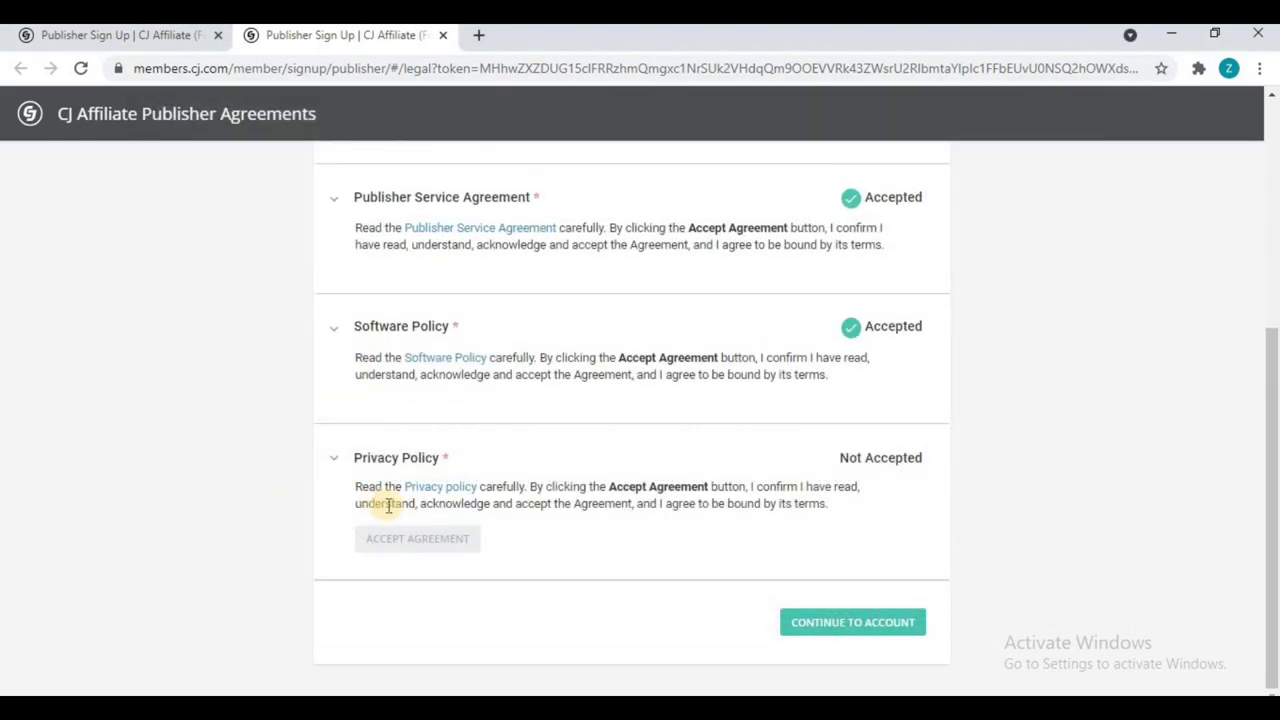
pyautogui.click(452, 486)
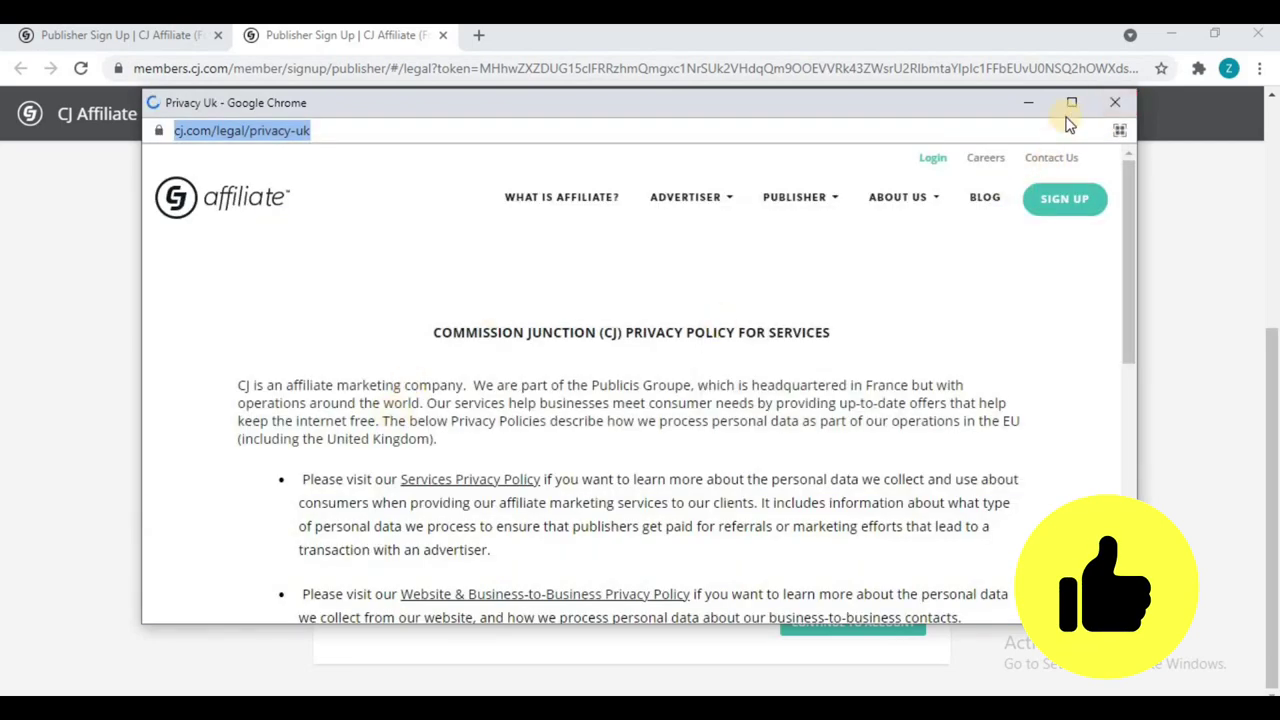
pyautogui.click(1115, 103)
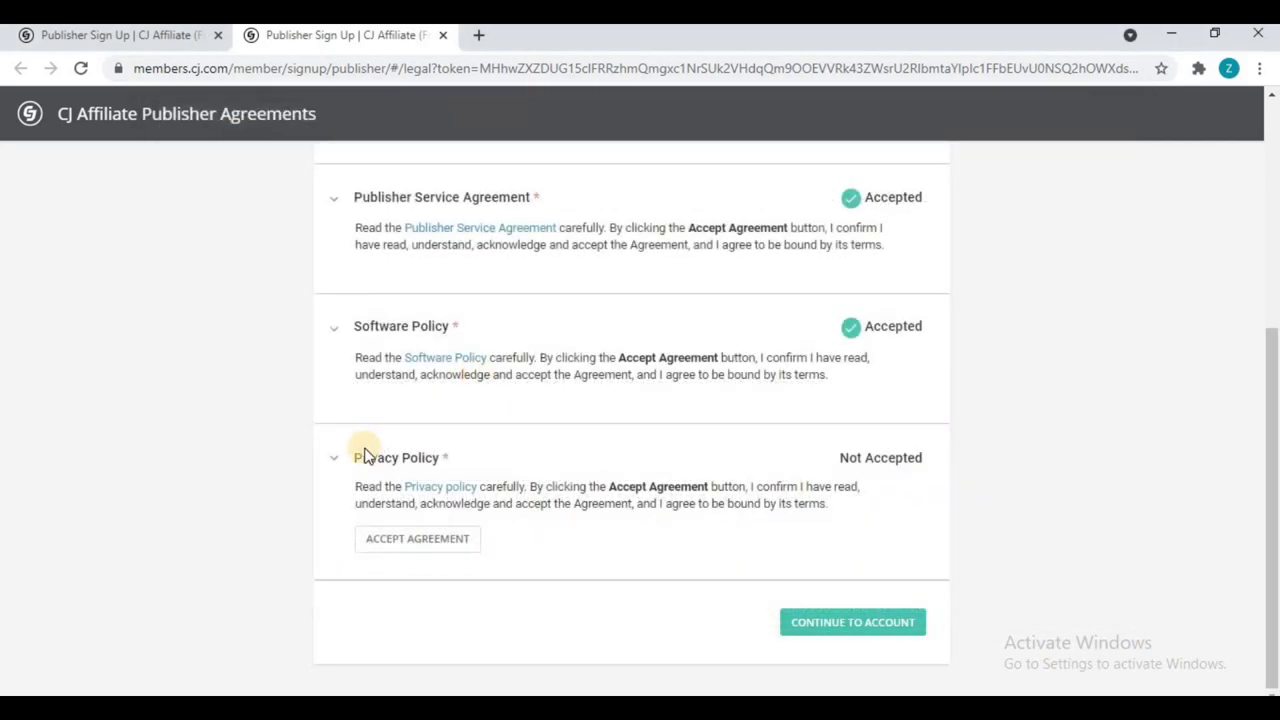
pyautogui.click(404, 540)
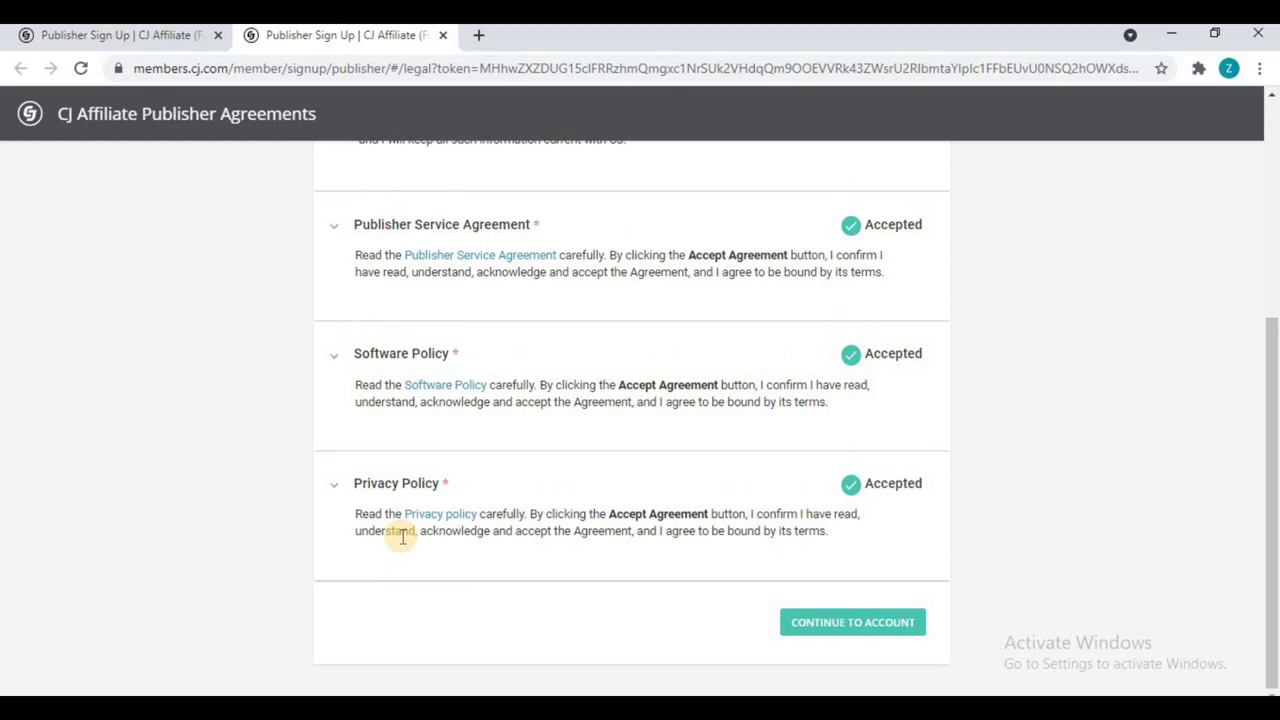
# Step: Finish the agreements and continue to the account
pyautogui.scroll(4, 450, 536)
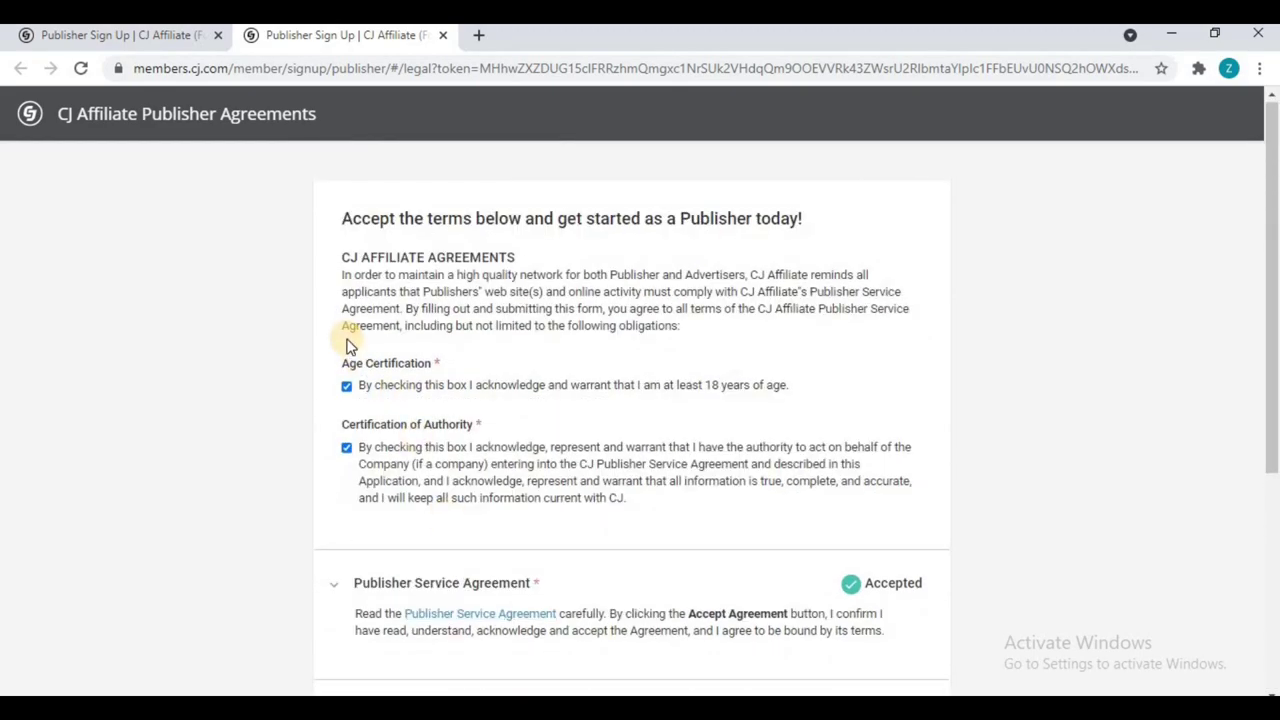
pyautogui.scroll(-4, 348, 345)
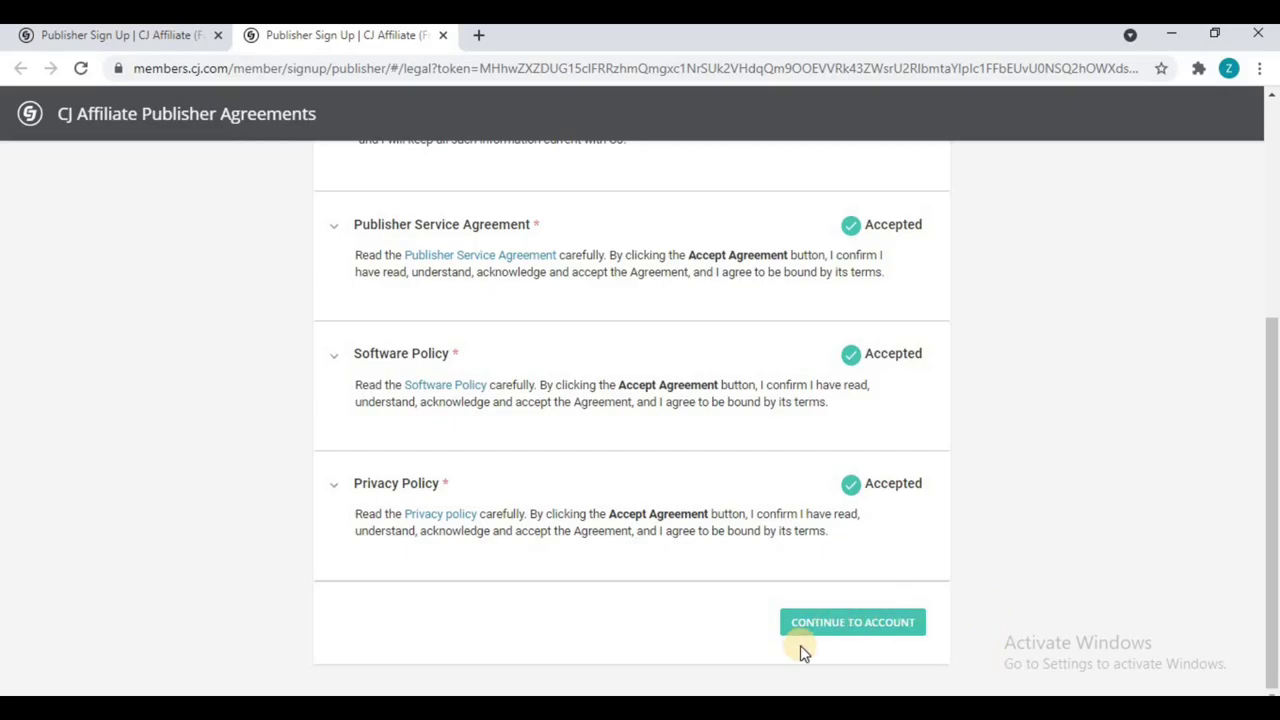
pyautogui.click(883, 627)
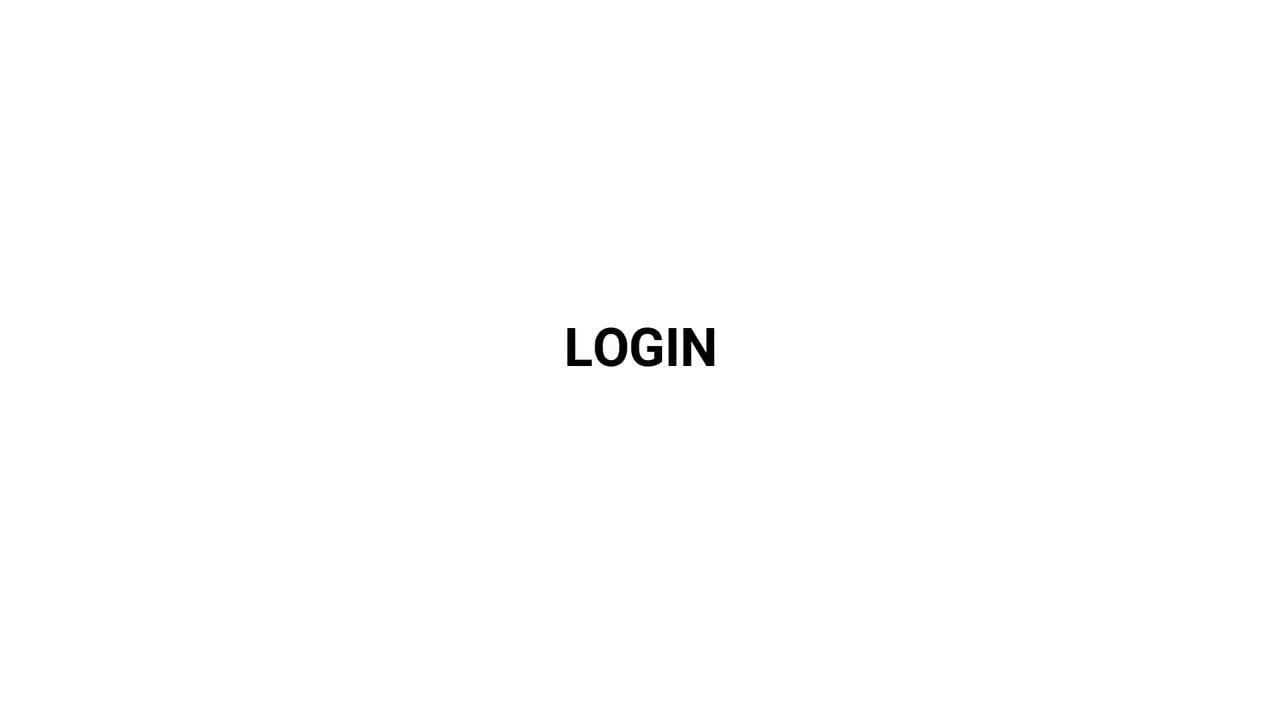
# Step: Dismiss the welcome dialog, review the Onboarding Checklist, and open Add User Information
pyautogui.click(269, 432)
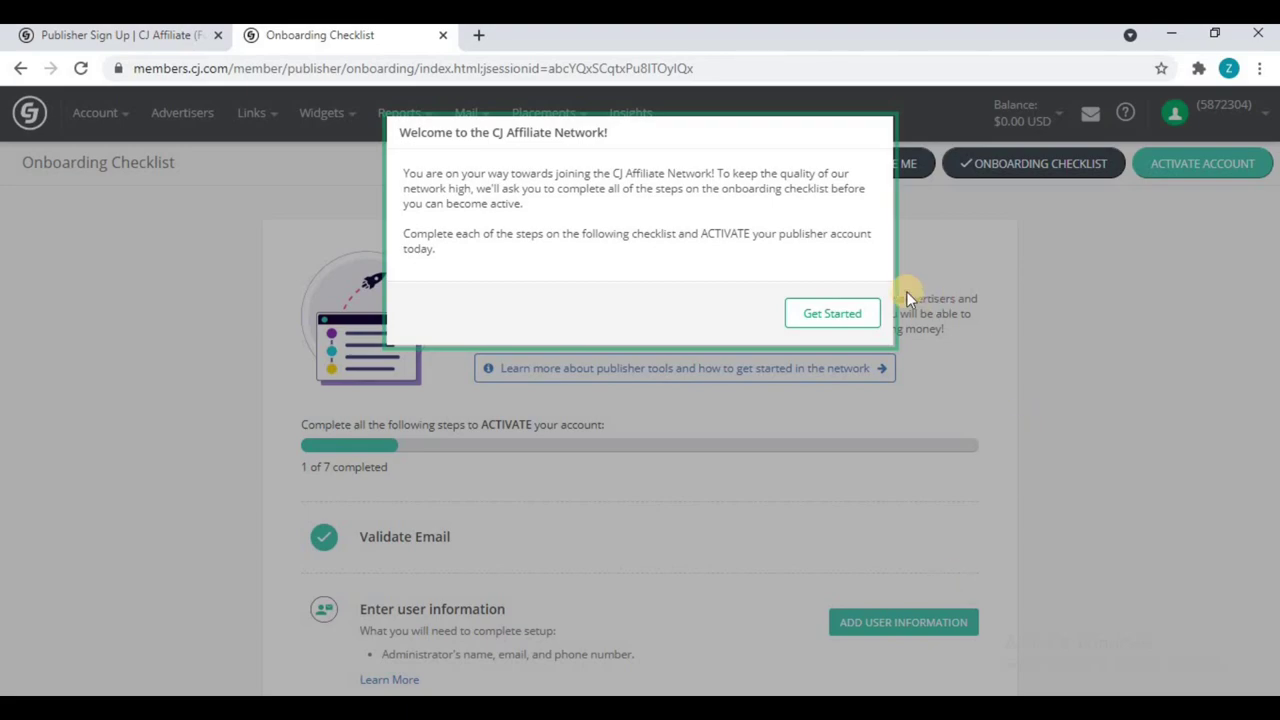
pyautogui.click(834, 315)
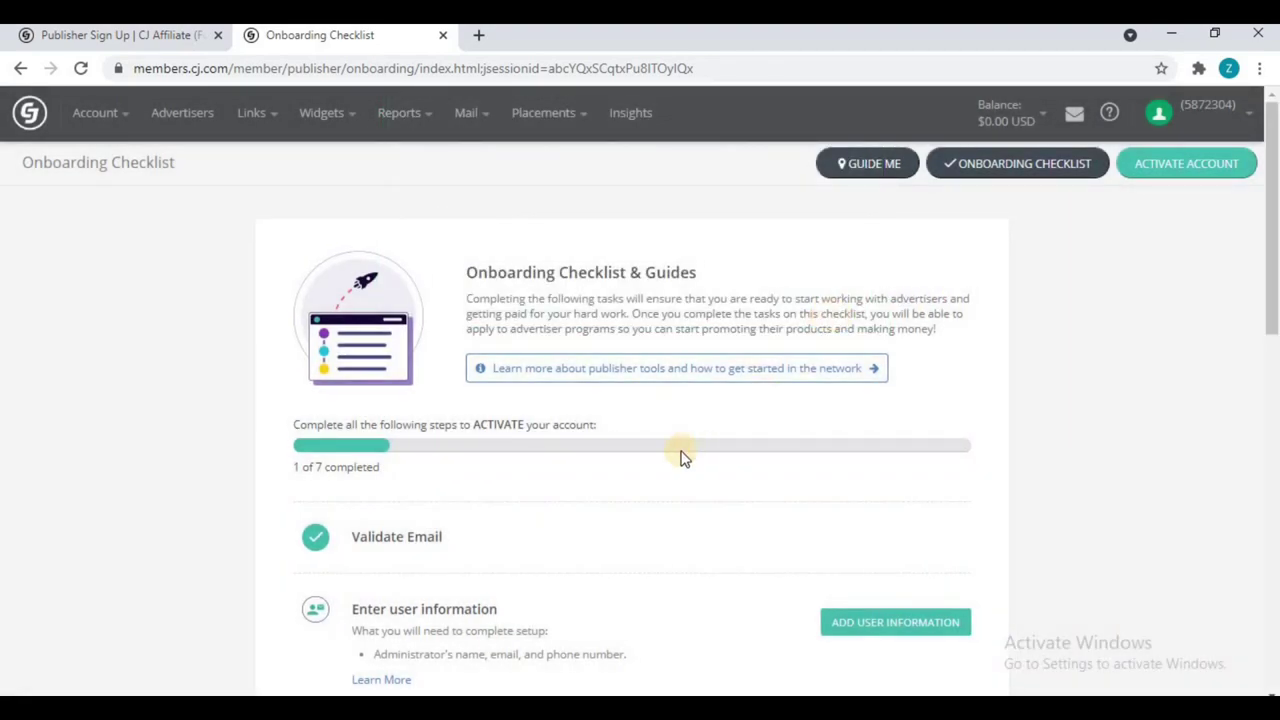
pyautogui.scroll(-8, 680, 457)
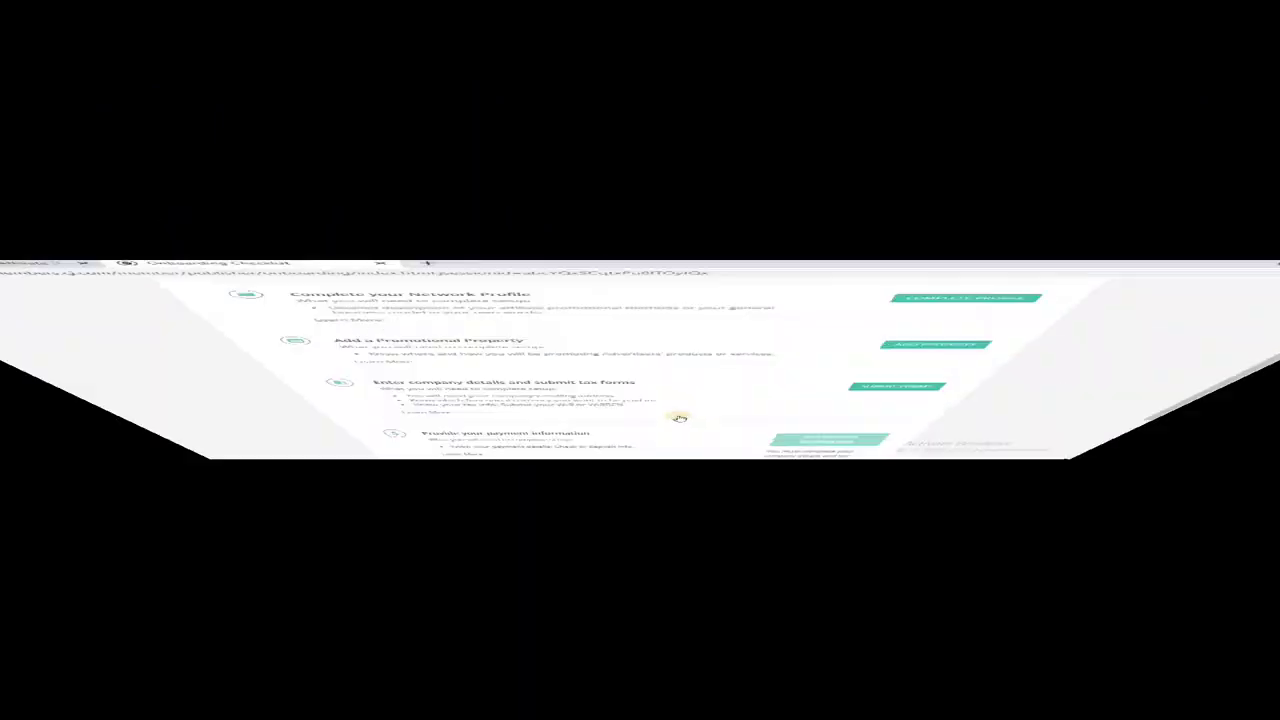
pyautogui.scroll(-4, 305, 305)
pyautogui.scroll(-3, 414, 403)
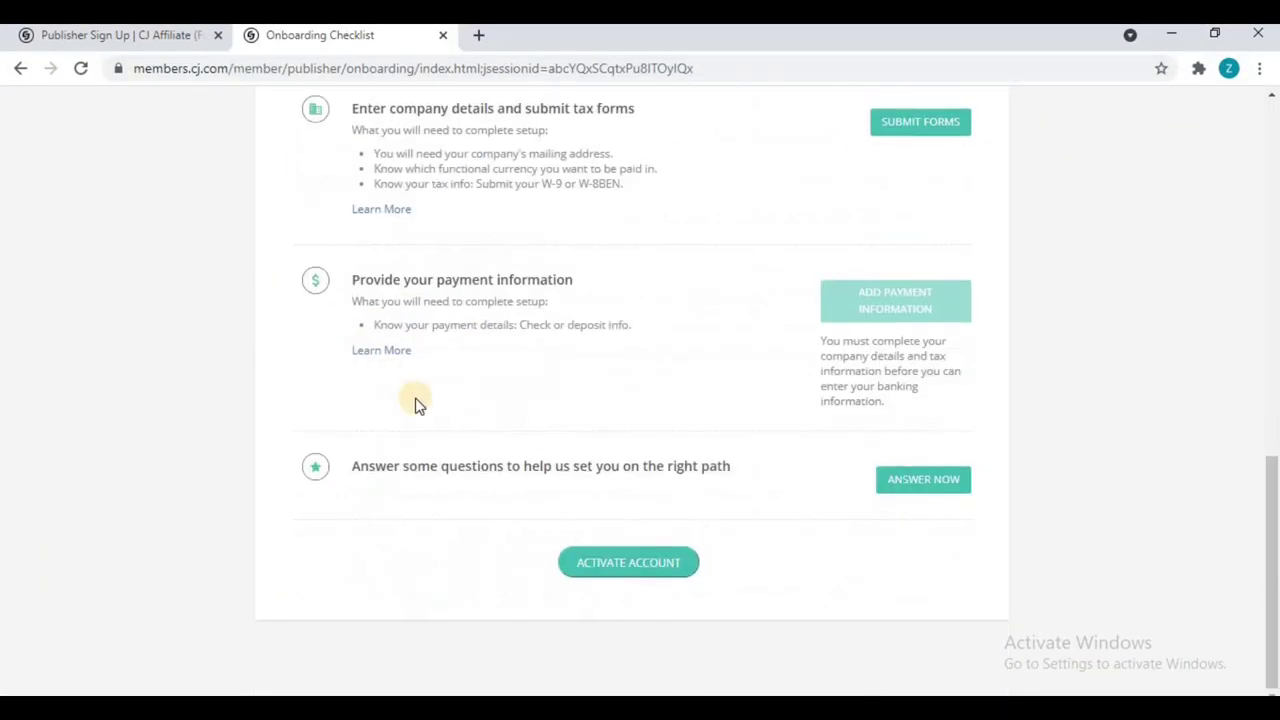
pyautogui.scroll(3, 467, 441)
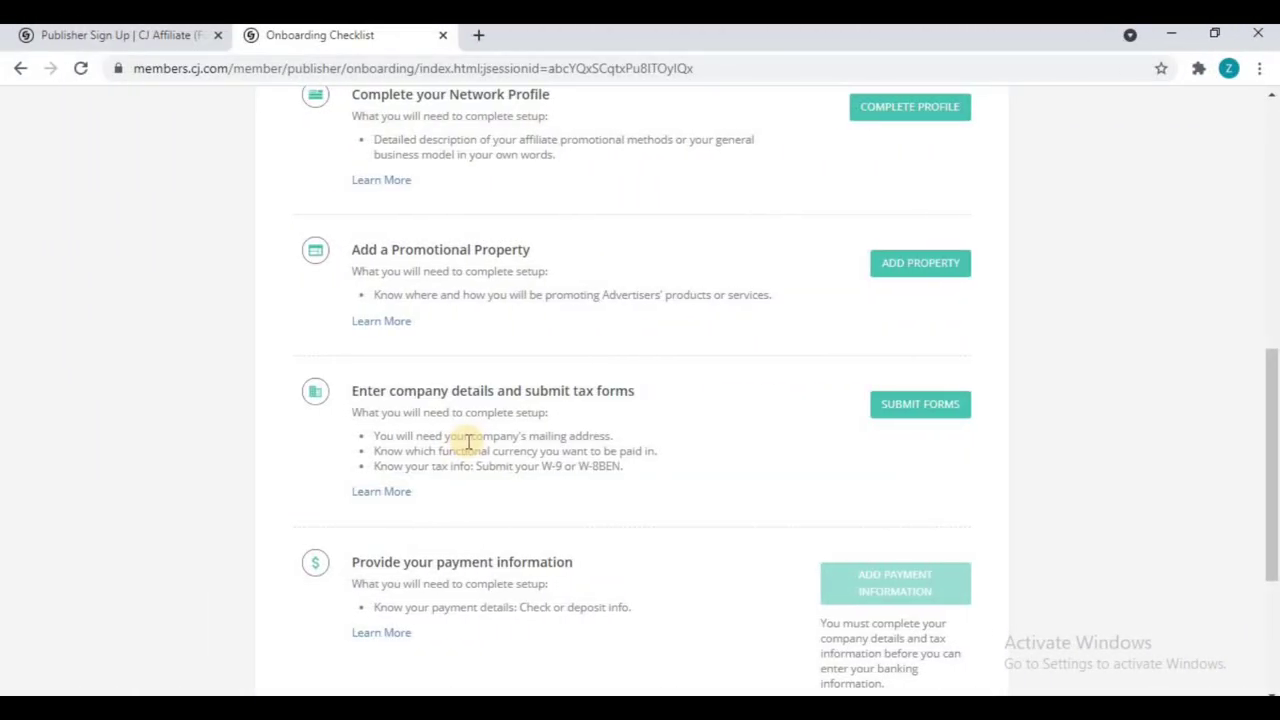
pyautogui.scroll(5, 467, 441)
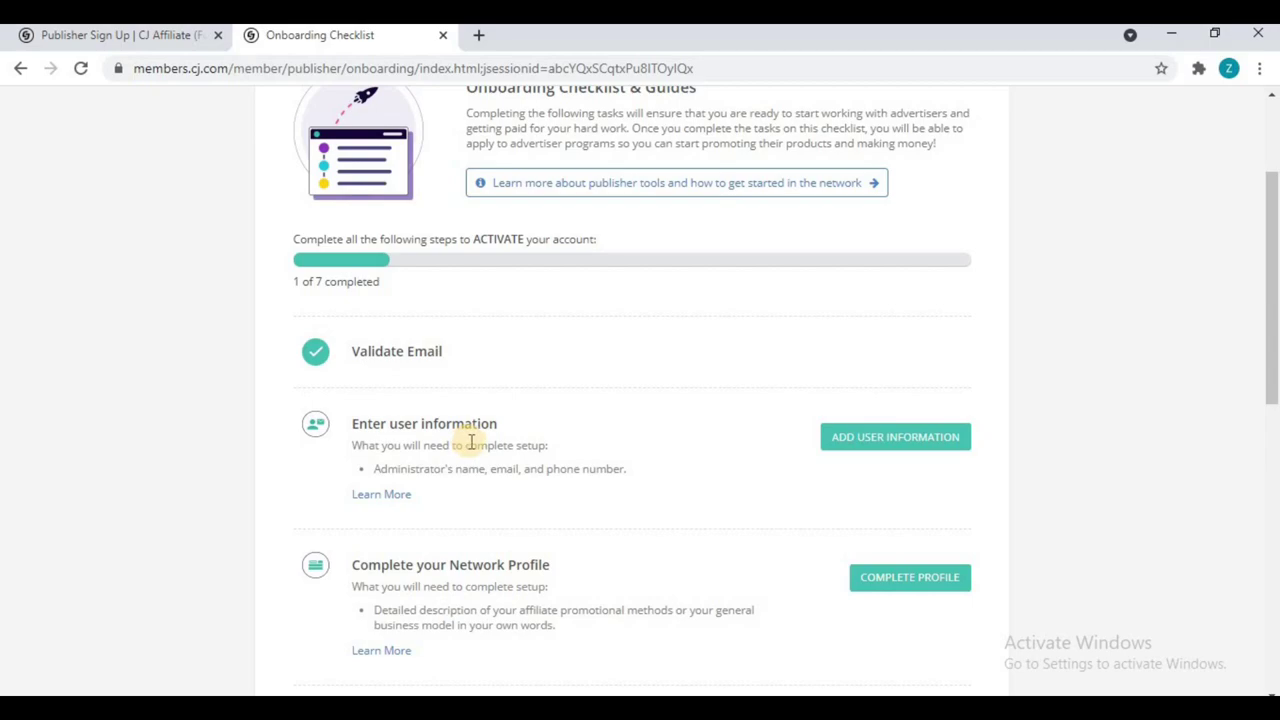
pyautogui.scroll(-2, 470, 441)
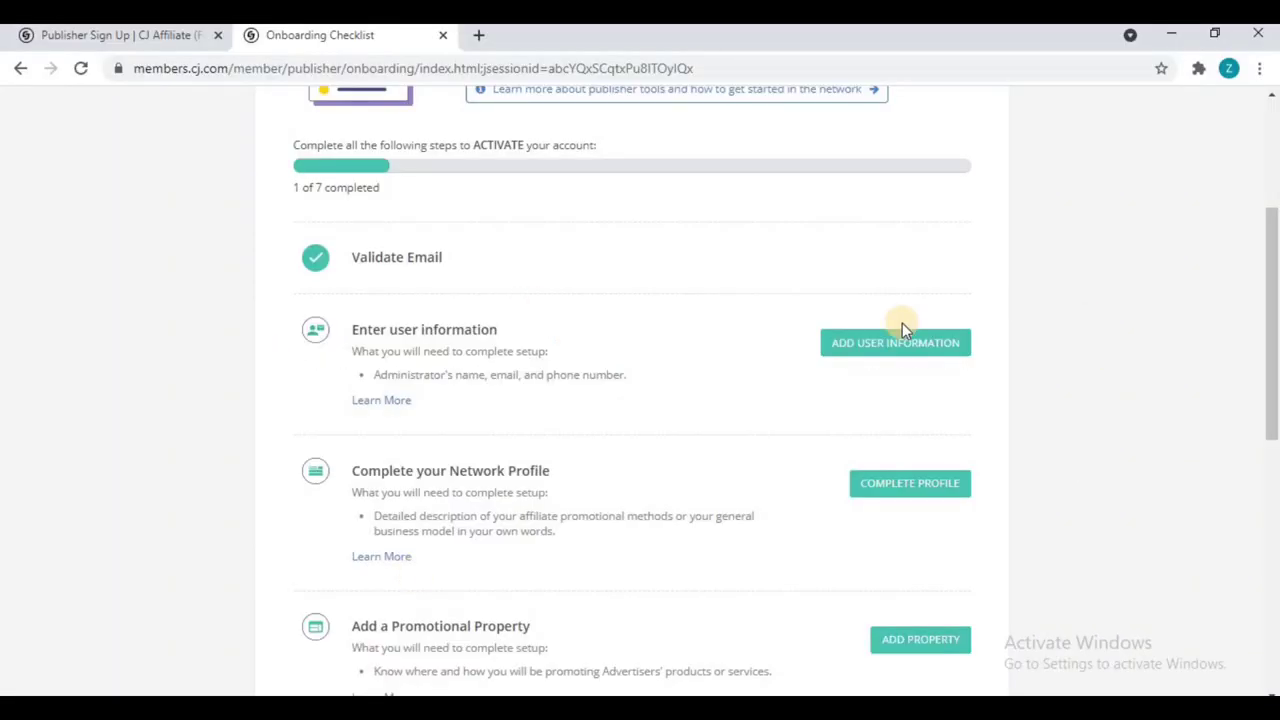
pyautogui.click(882, 346)
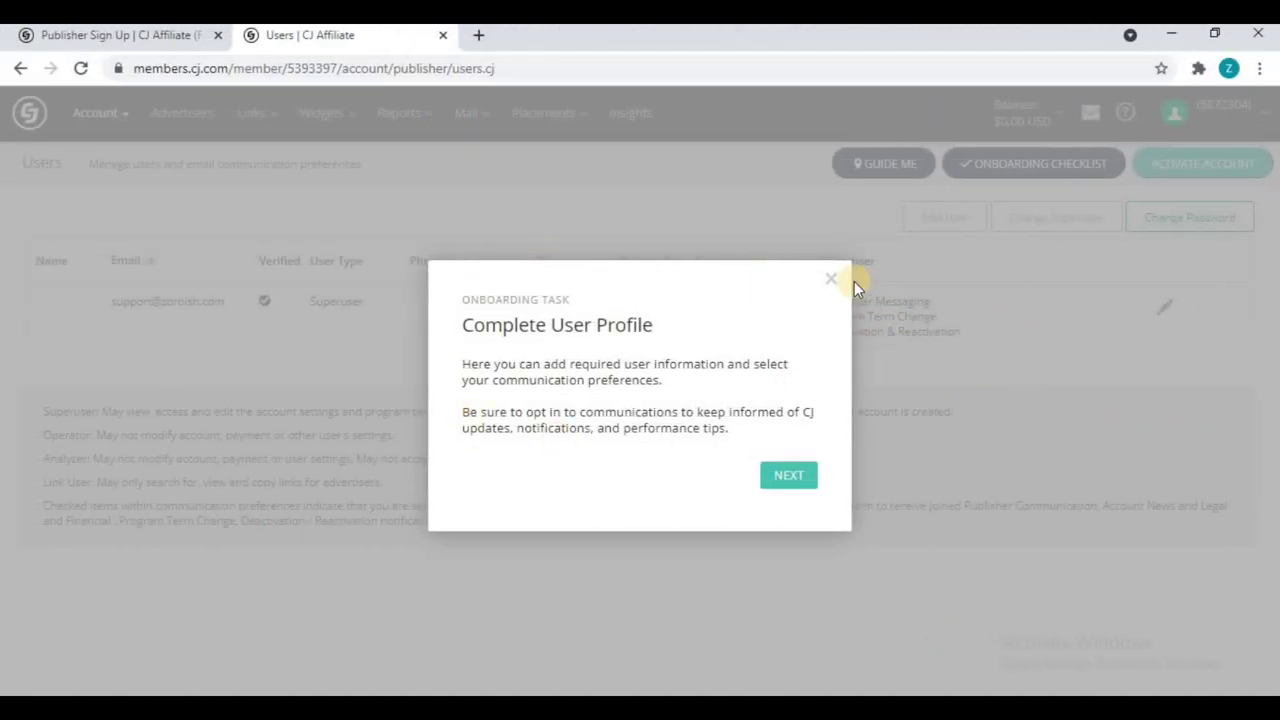
pyautogui.click(833, 282)
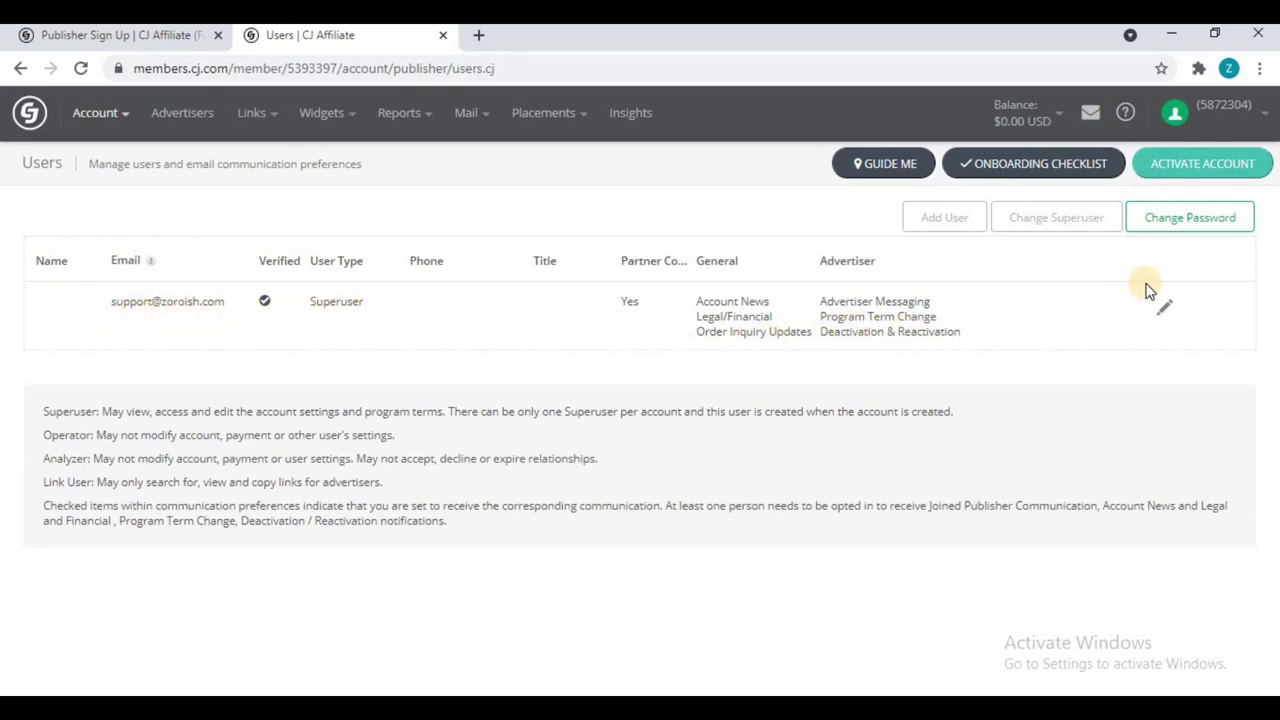
# Step: Edit the administrator's first name, last name and phone, save, and return to the checklist
pyautogui.click(1165, 313)
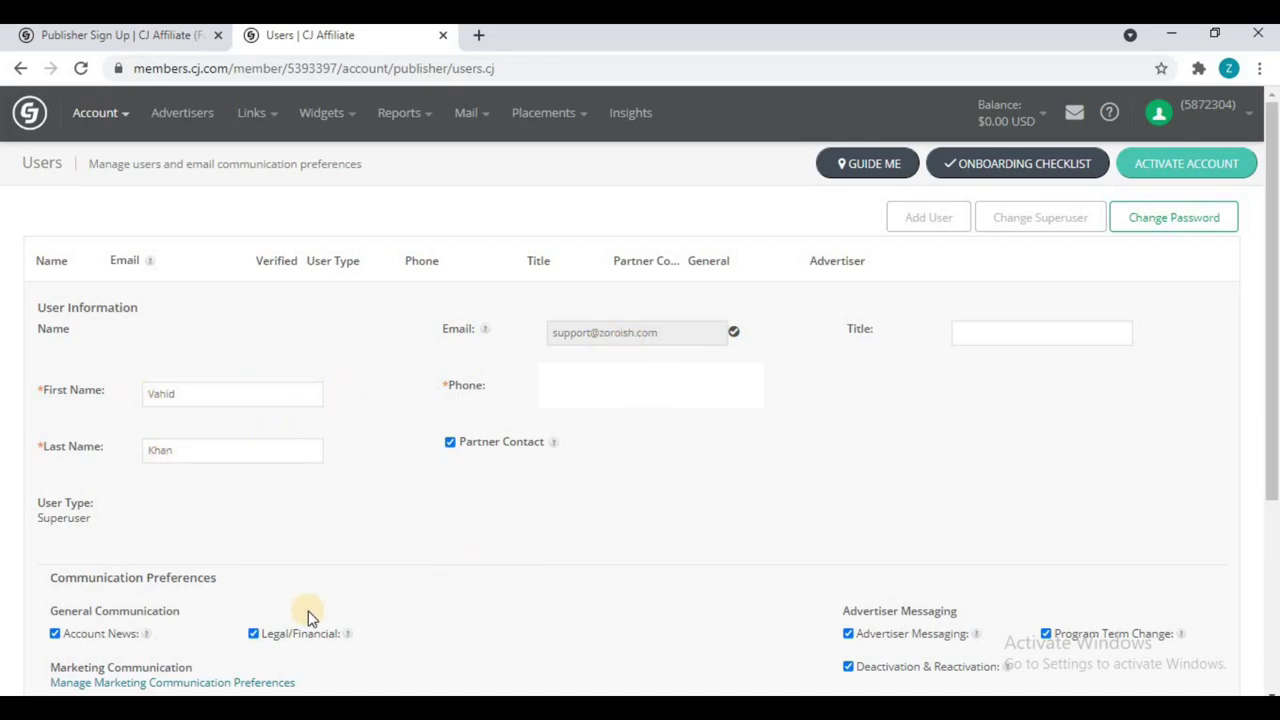
pyautogui.scroll(-2, 305, 612)
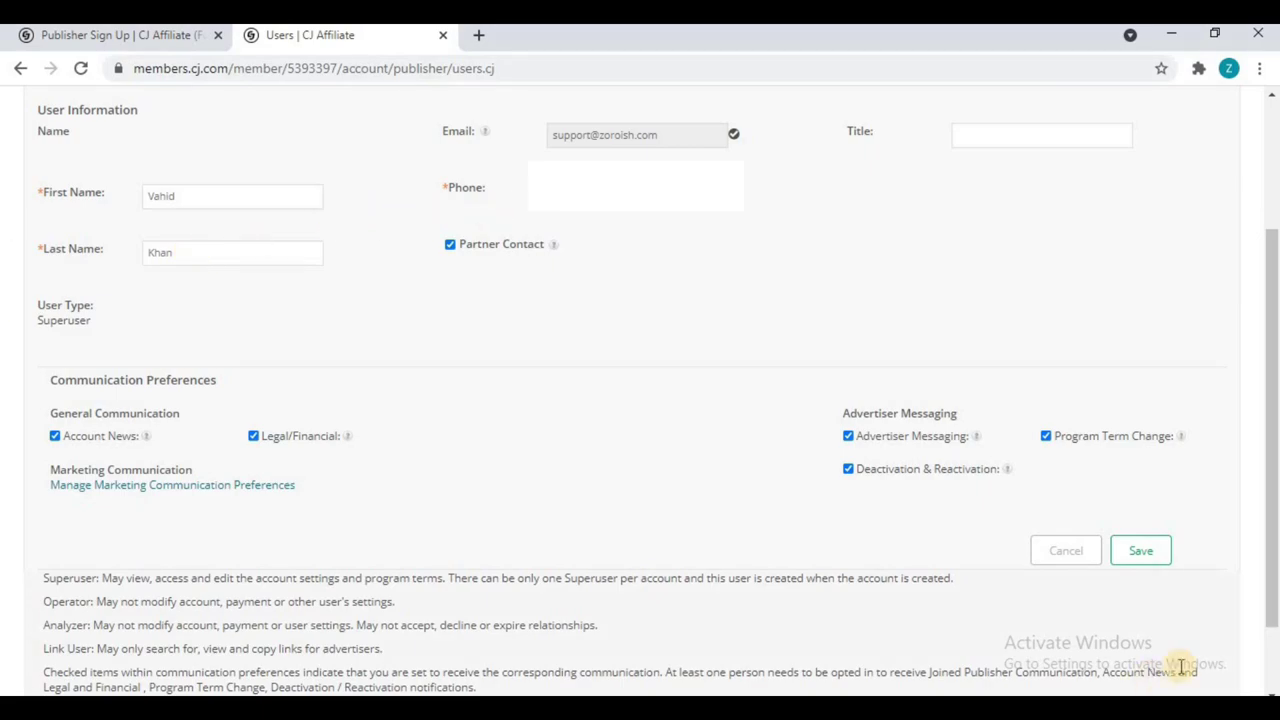
pyautogui.click(1157, 551)
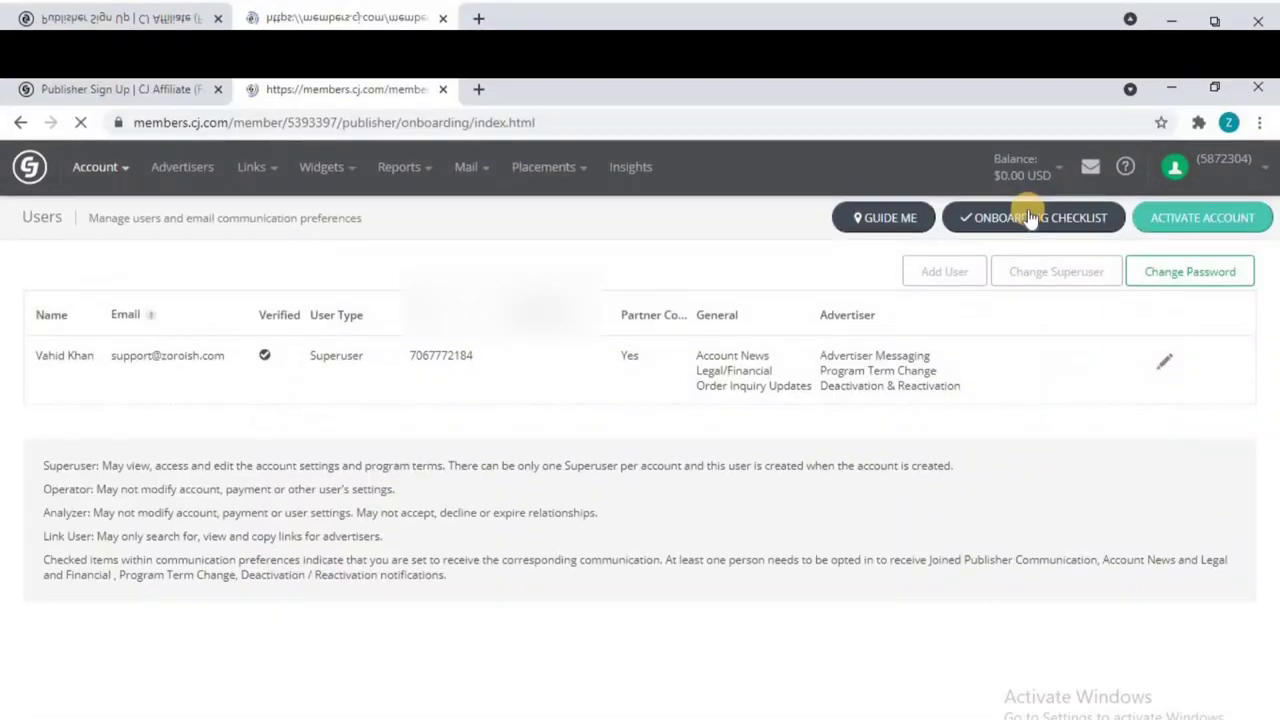
pyautogui.click(1017, 214)
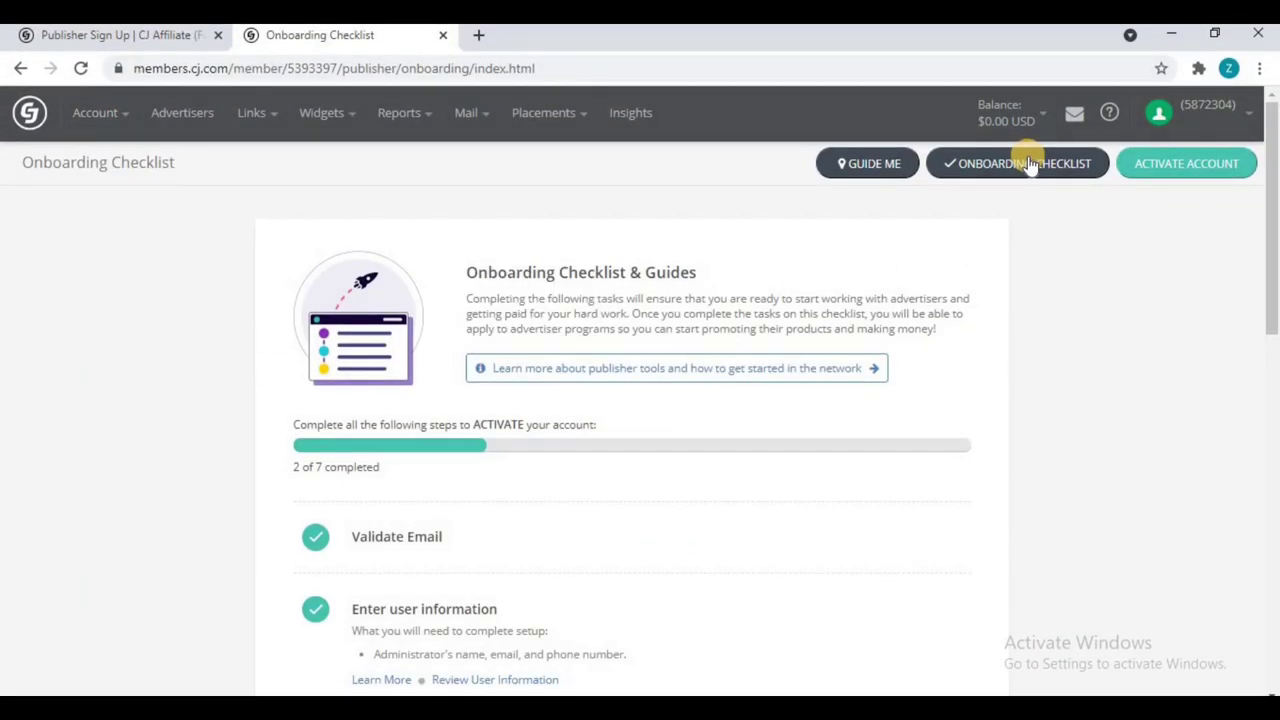
pyautogui.scroll(-1, 1015, 198)
pyautogui.scroll(-2, 1015, 198)
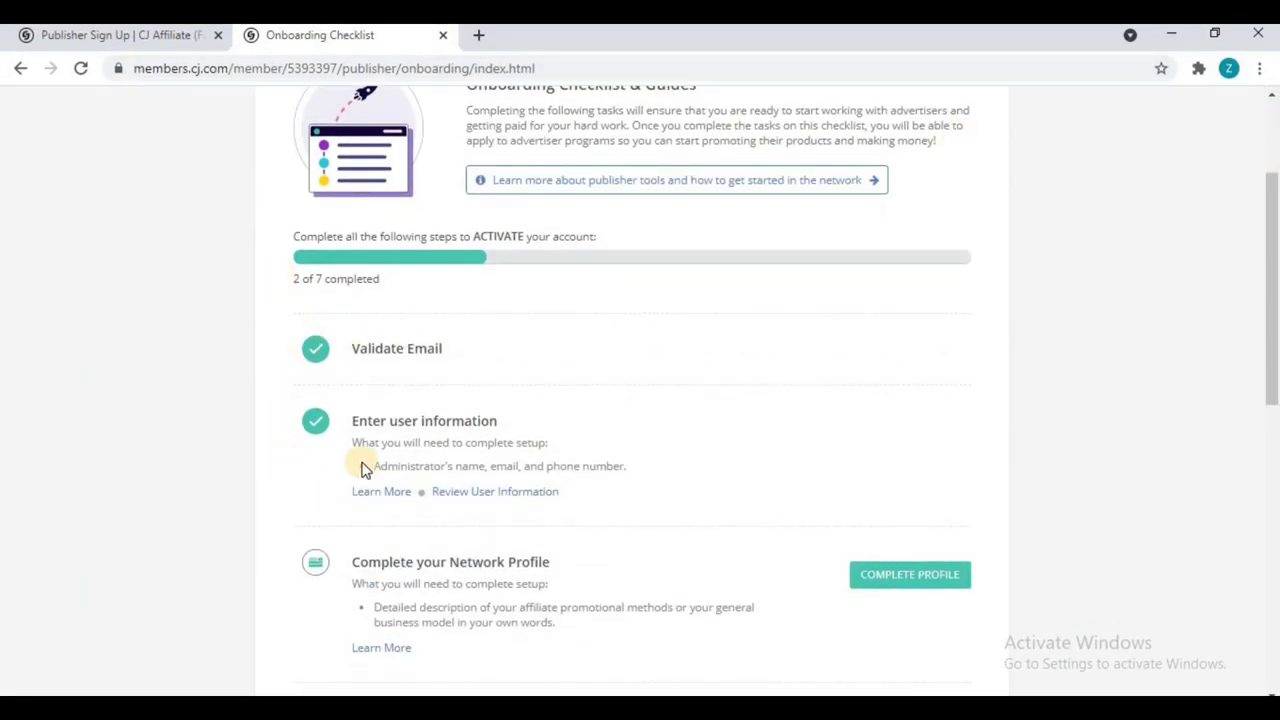
pyautogui.scroll(-2, 943, 406)
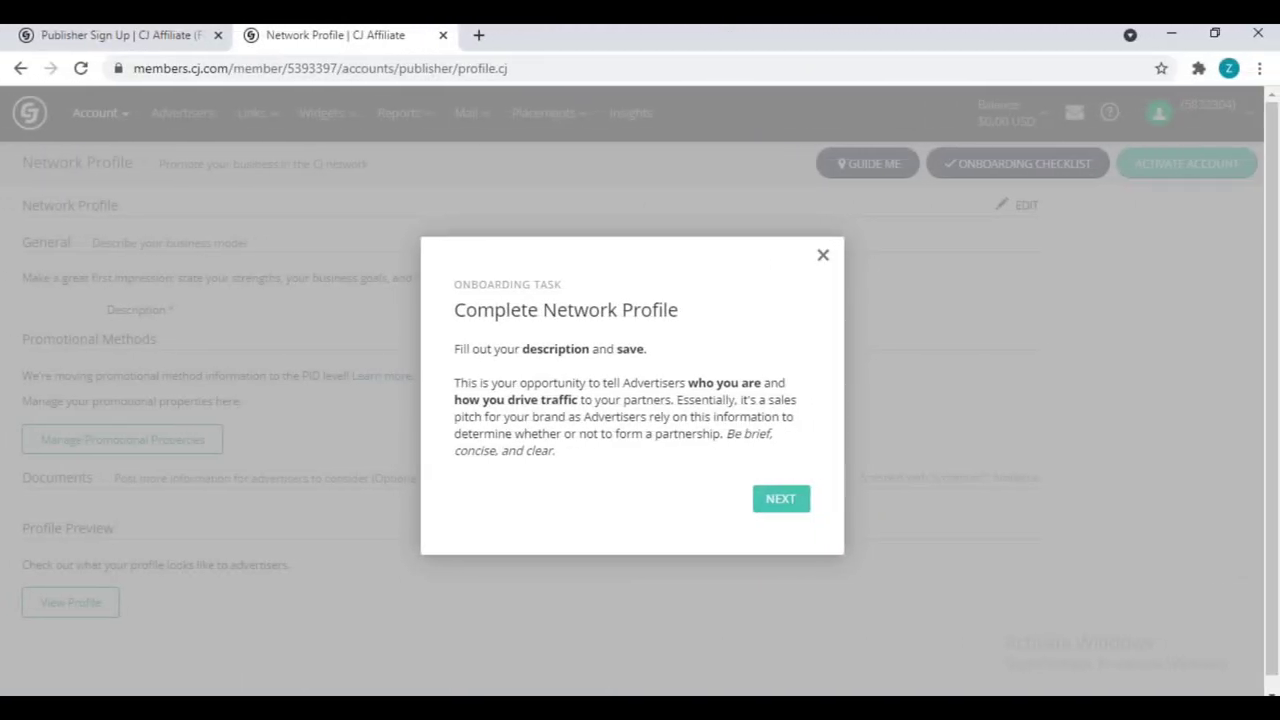
pyautogui.click(823, 255)
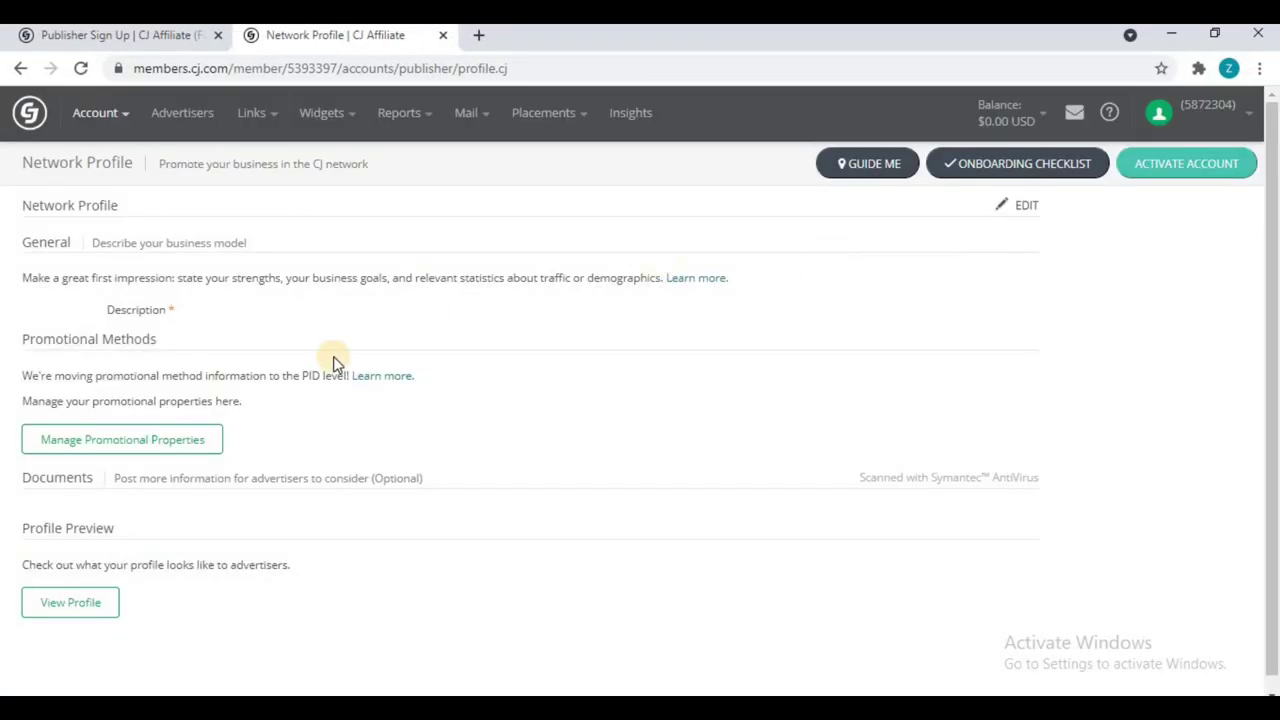
pyautogui.click(1018, 210)
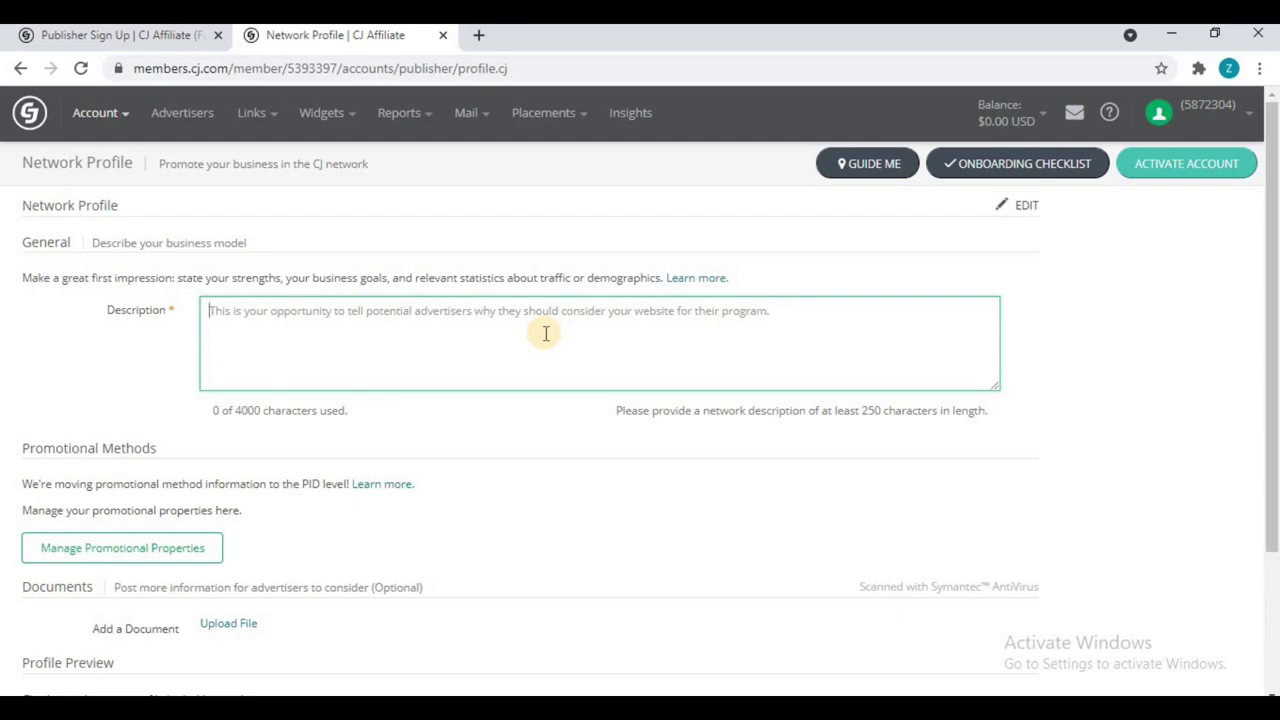
pyautogui.write('I have powerful and valuable website www.zoroish.com. Her')
pyautogui.write('e I share many valuable content on Hosting and Email Marketing Services. If you will visit my website')
pyautogui.write(', you will be satisfied with it as it has an awesome design and content.')
pyautogui.press('Return')
pyautogui.write('I')
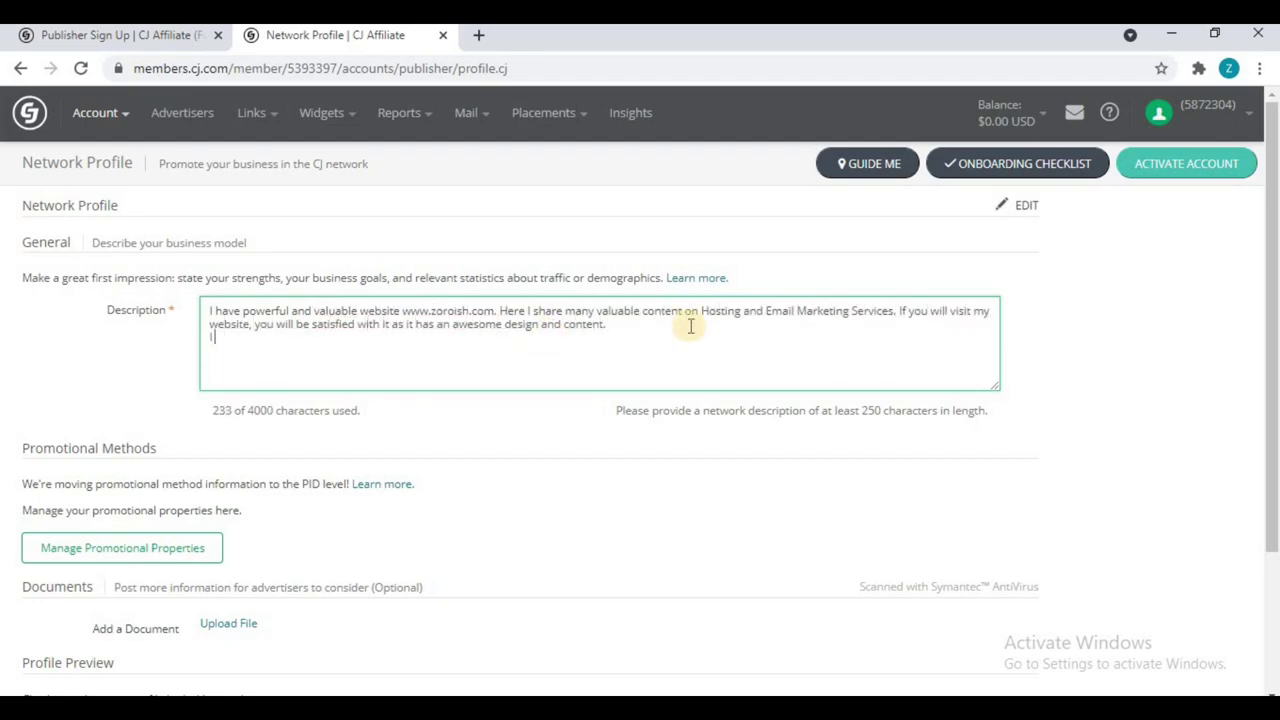
pyautogui.write(' want to join you Affiliate Program so that I can increase my revenue through my website.')
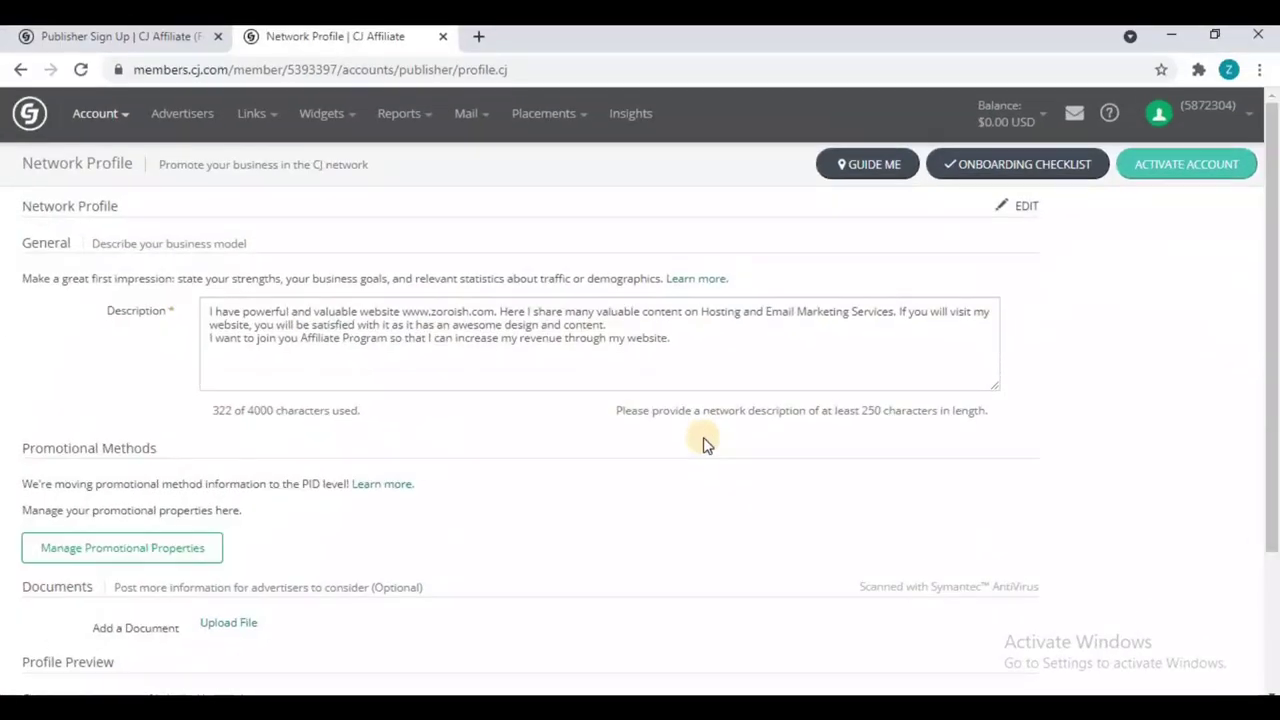
pyautogui.scroll(-2, 770, 475)
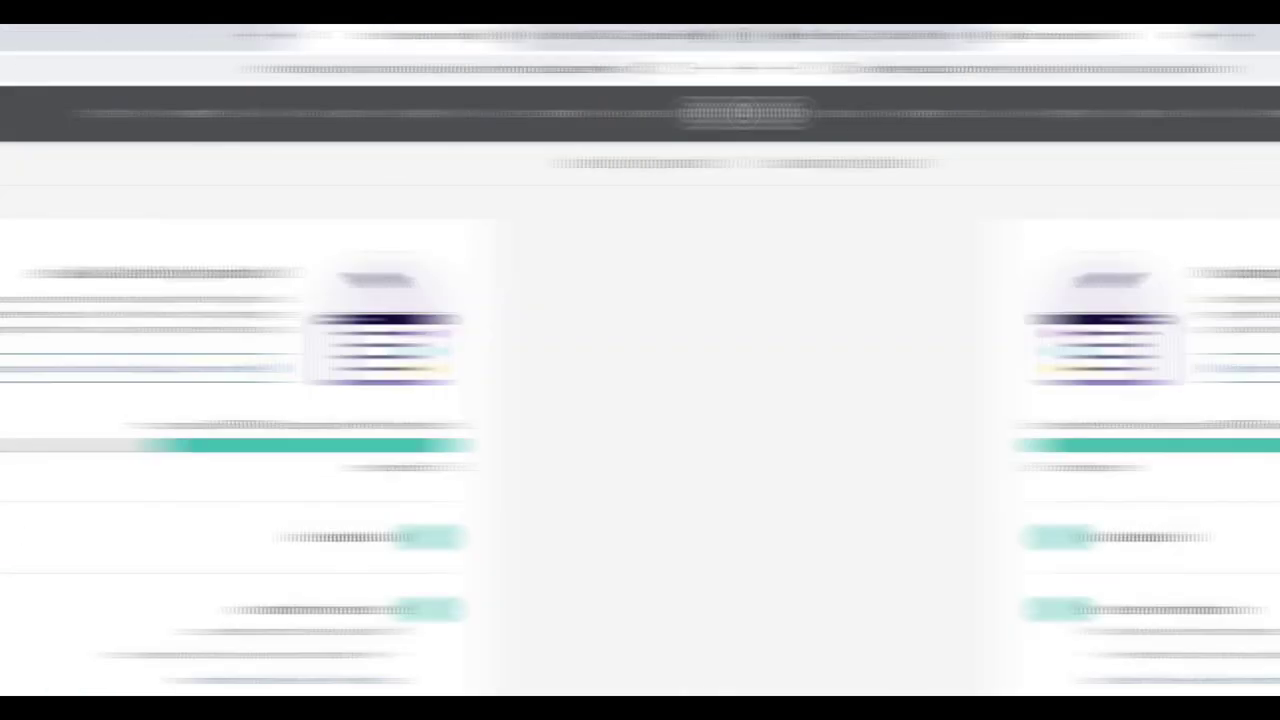
# Step: Open Add Property from the checklist and close the promotional property tip
pyautogui.scroll(-4, 975, 493)
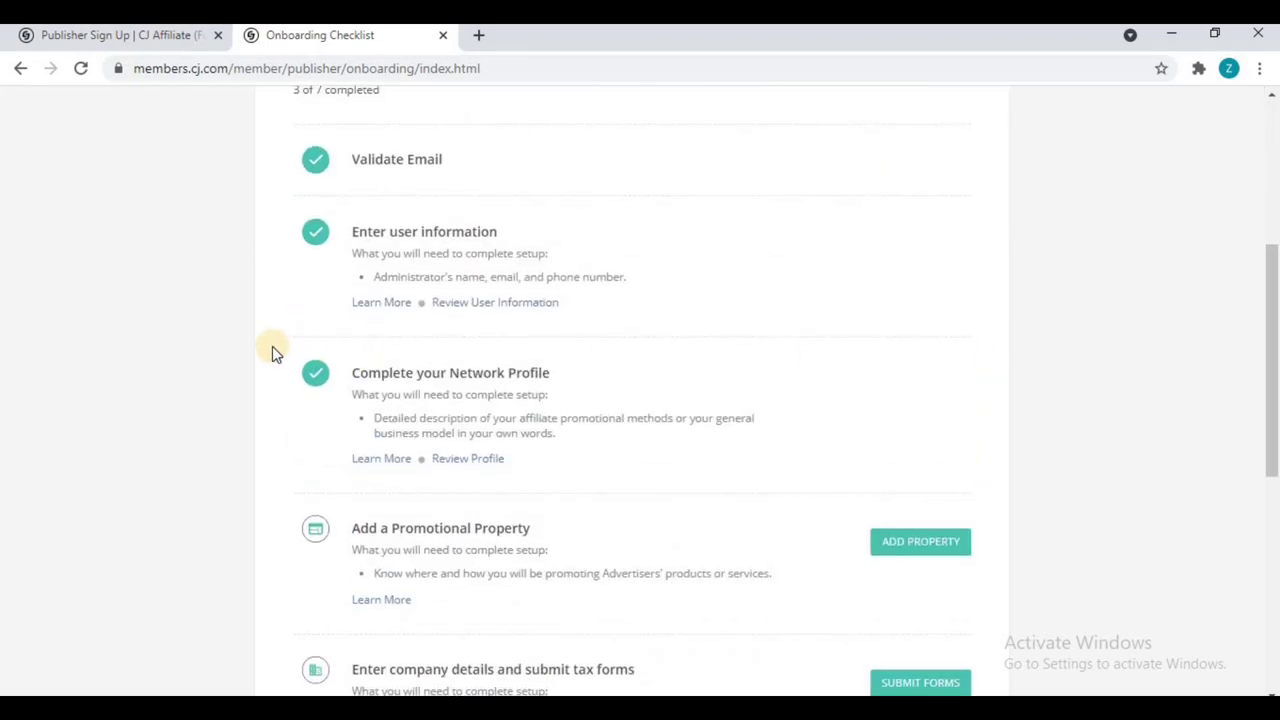
pyautogui.scroll(-2, 272, 346)
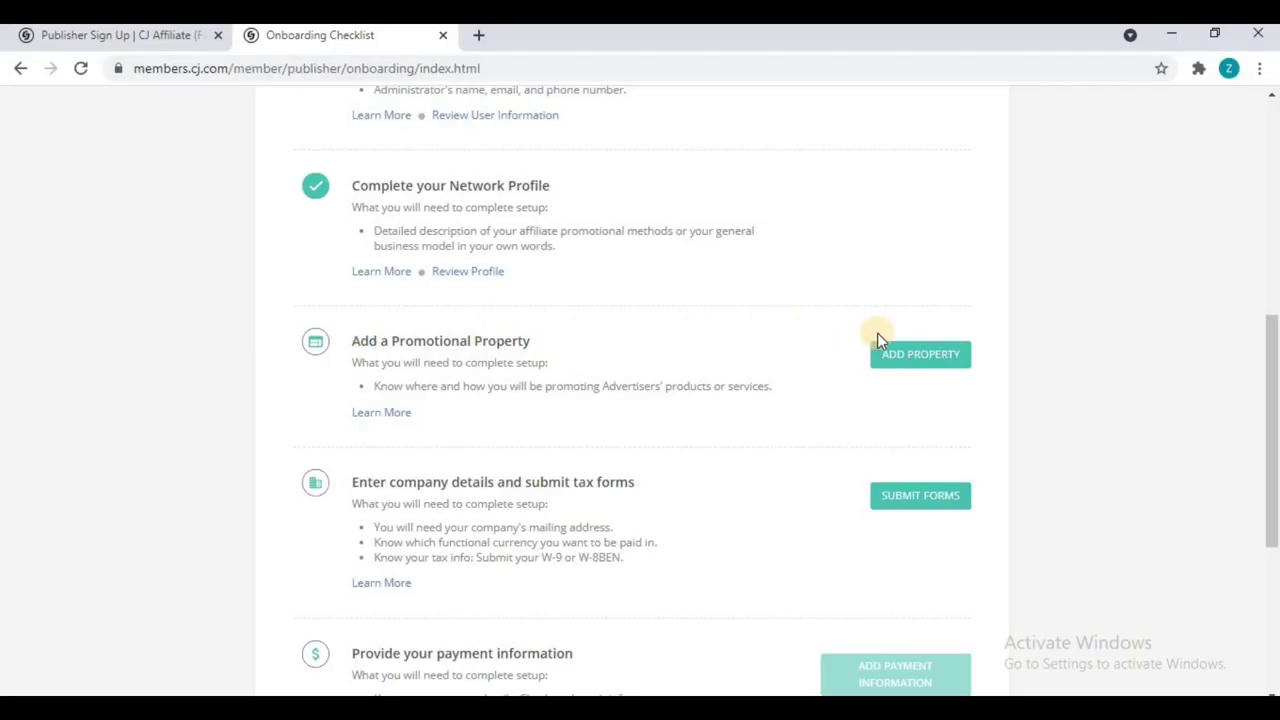
pyautogui.click(925, 356)
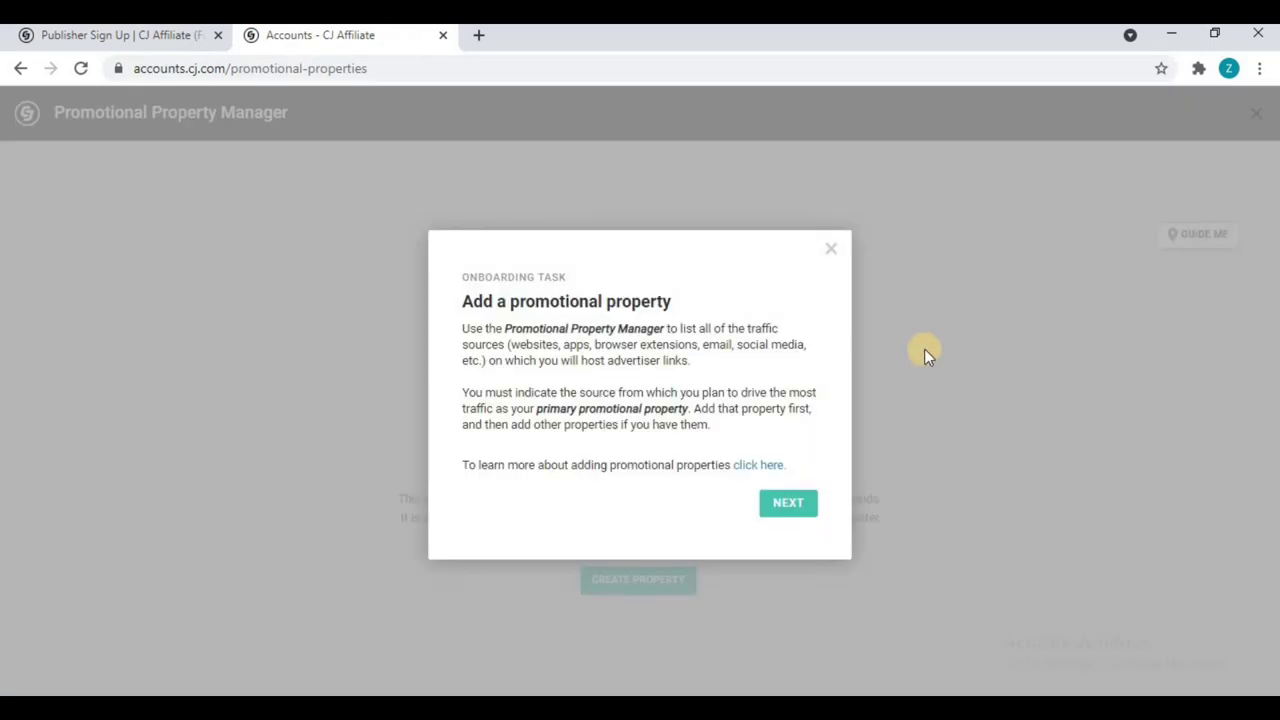
pyautogui.click(830, 249)
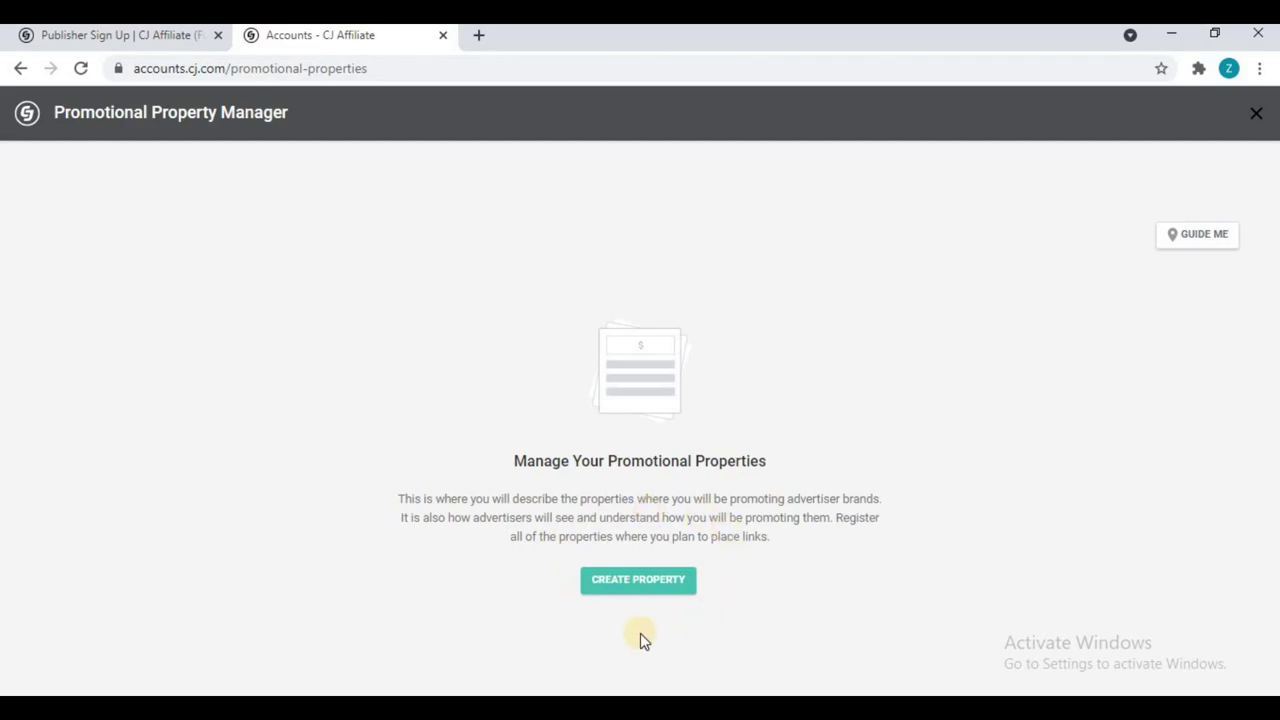
# Step: Start a new Website promotional property and enter its https site address as the URL
pyautogui.click(677, 591)
pyautogui.scroll(-1, 560, 430)
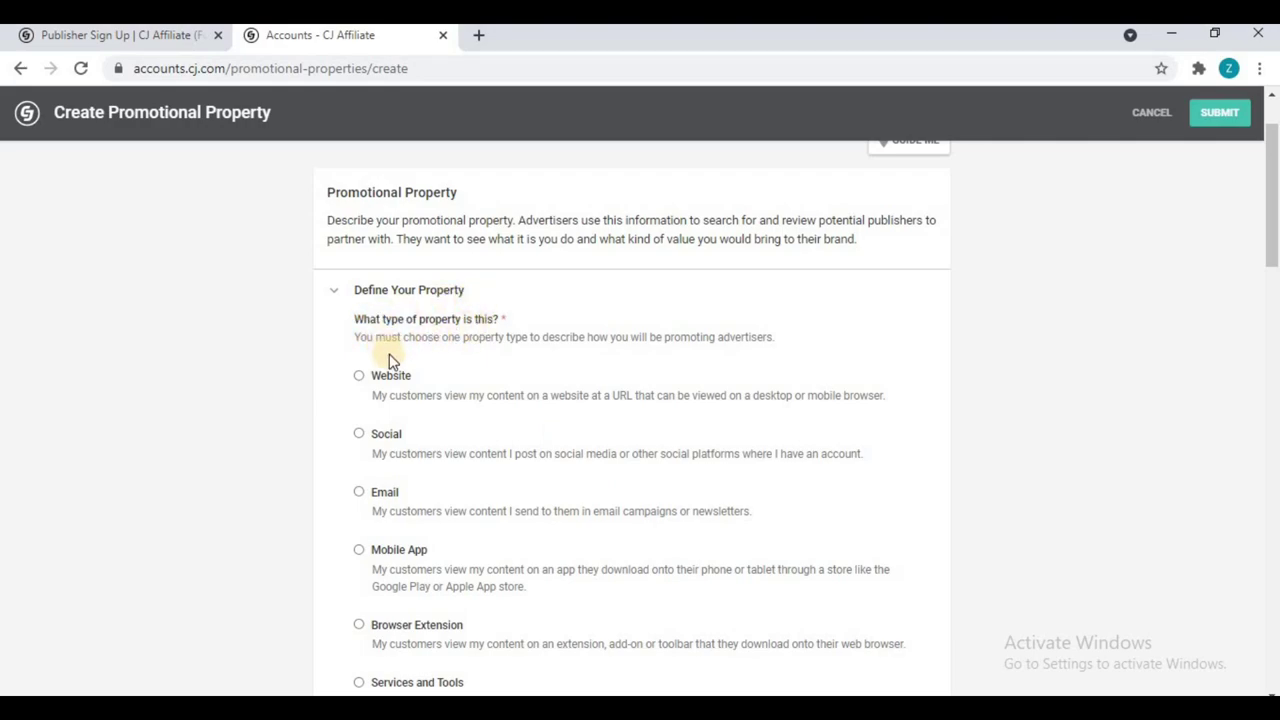
pyautogui.click(358, 377)
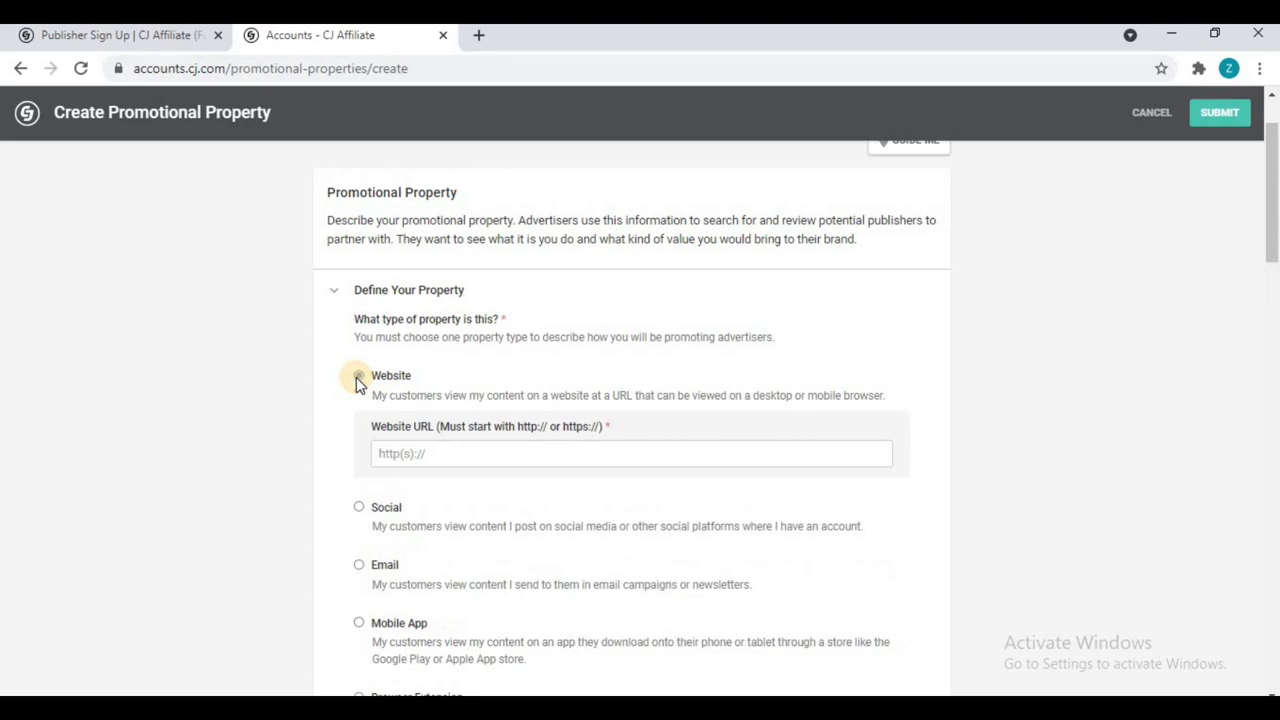
pyautogui.hotkey('ctrl', 't')
pyautogui.write('zoroish.com')
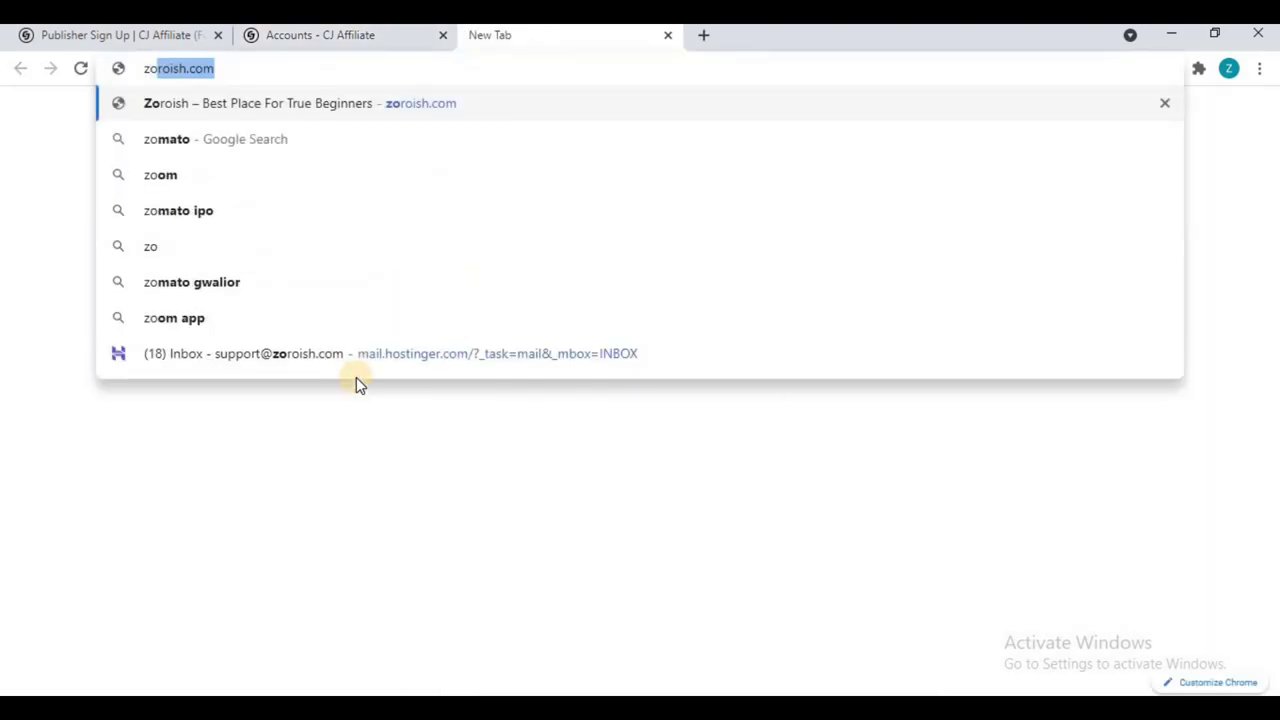
pyautogui.hotkey('ctrl', 'w')
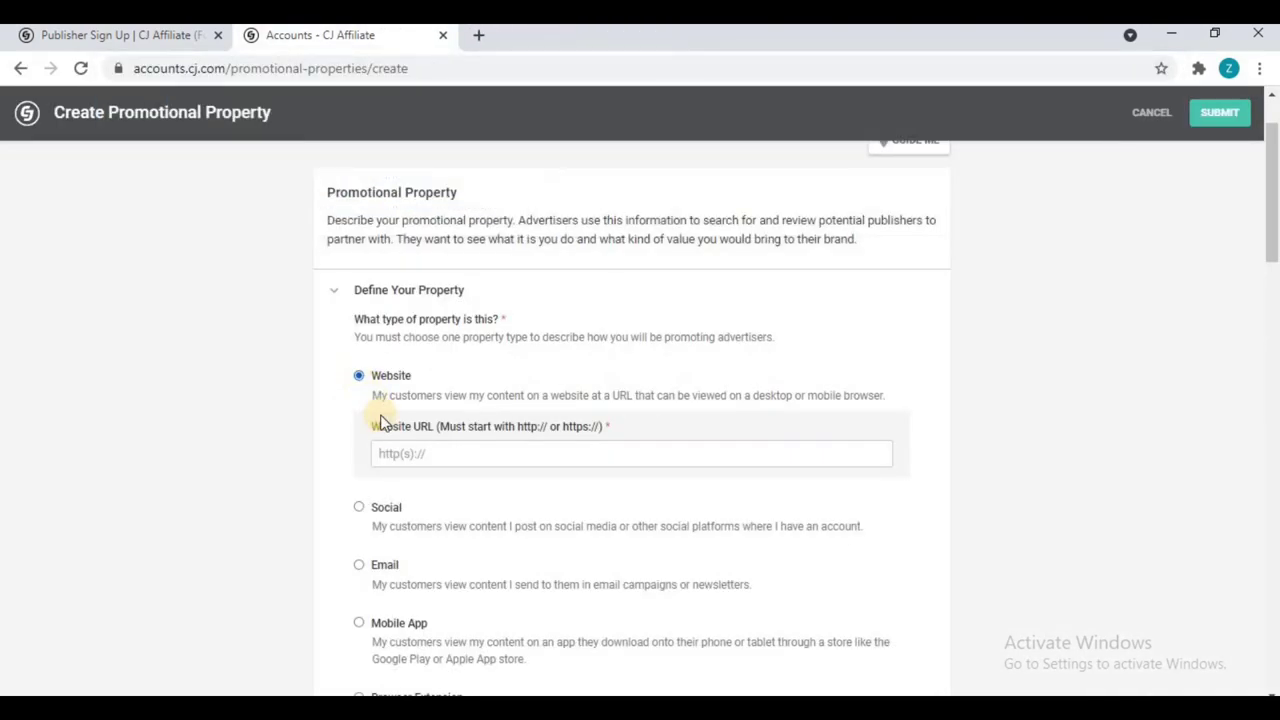
pyautogui.click(395, 453)
pyautogui.write('http://zoroish.com/')
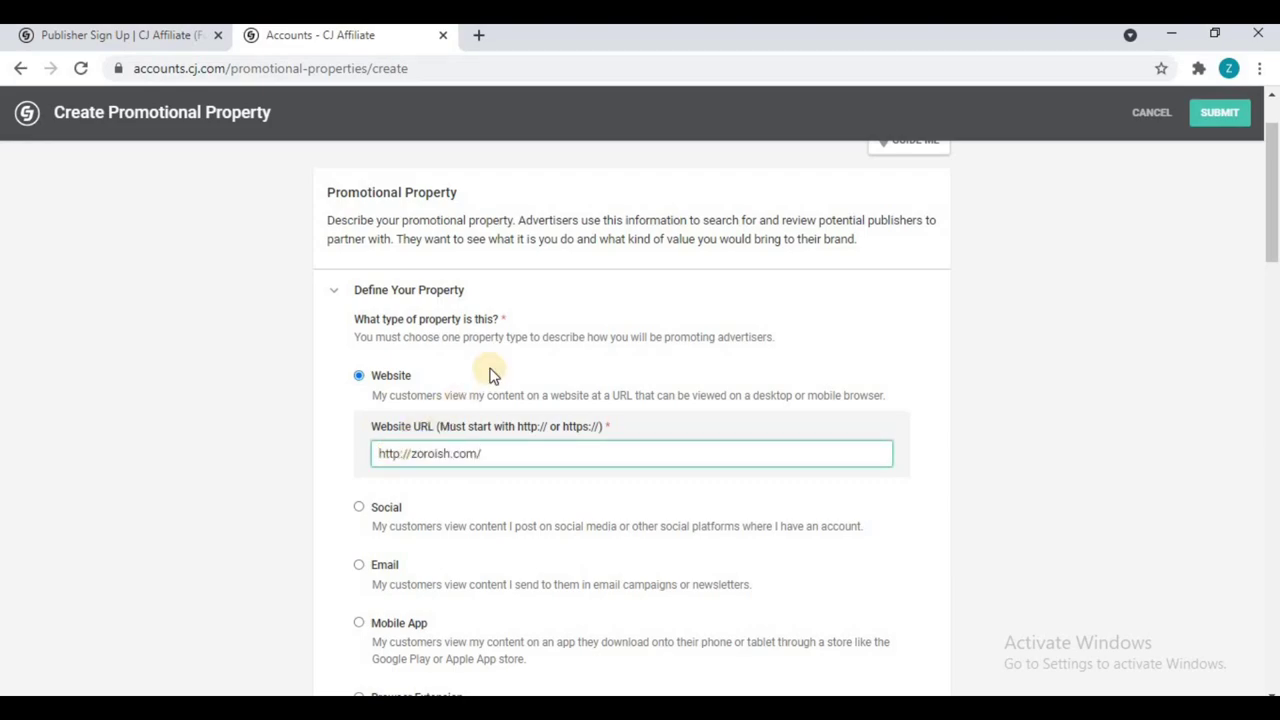
pyautogui.click(403, 453)
pyautogui.write('s')
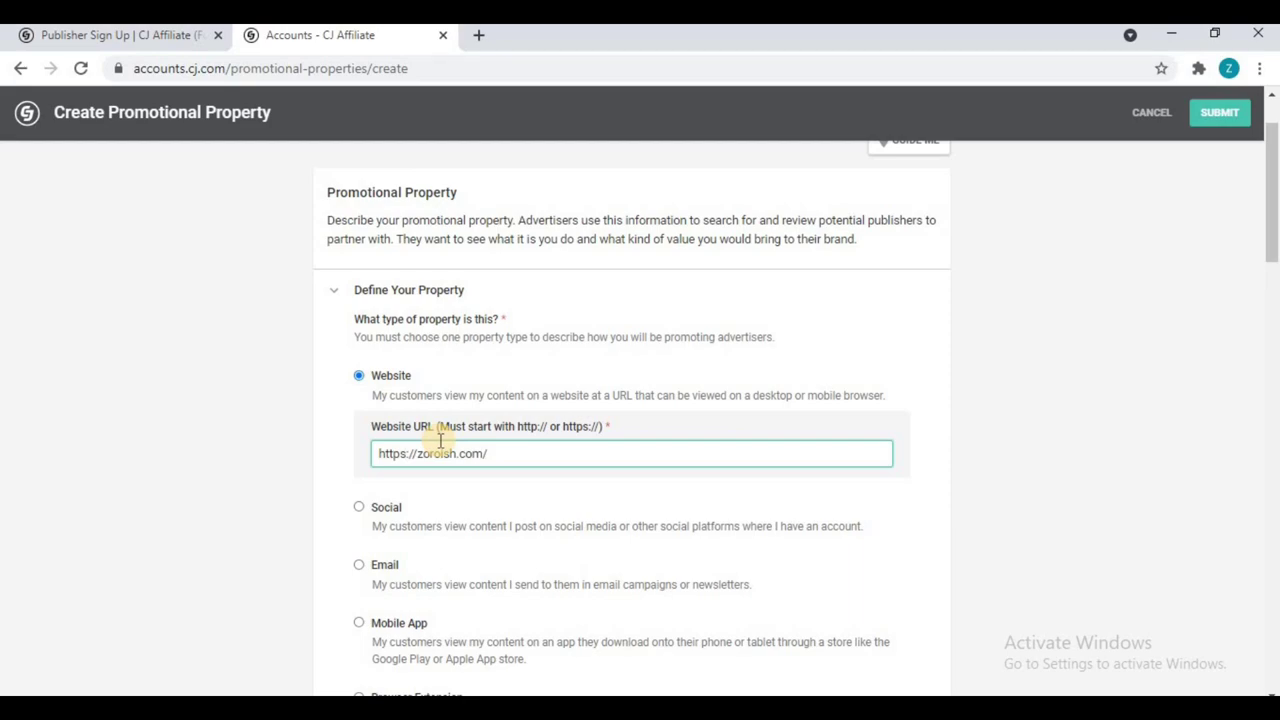
# Step: Tick Content/Blog/Media and set it as the primary promotional model
pyautogui.scroll(-5, 440, 440)
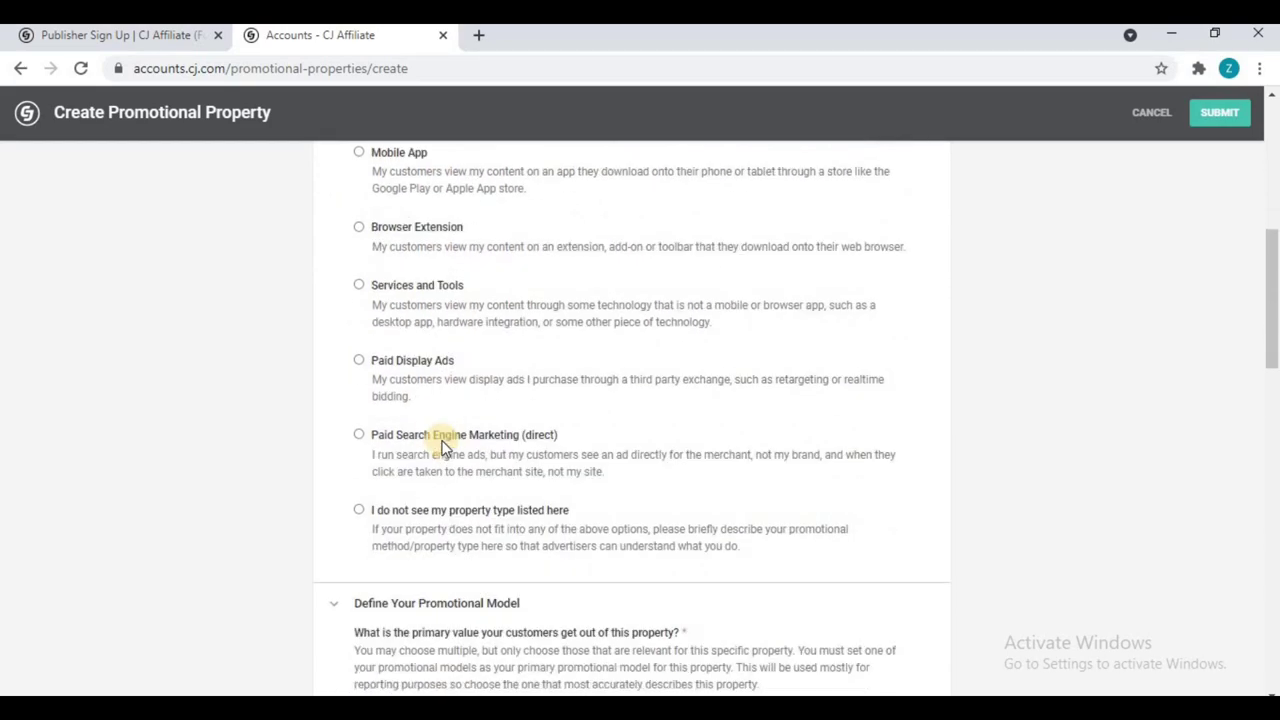
pyautogui.scroll(-1, 443, 447)
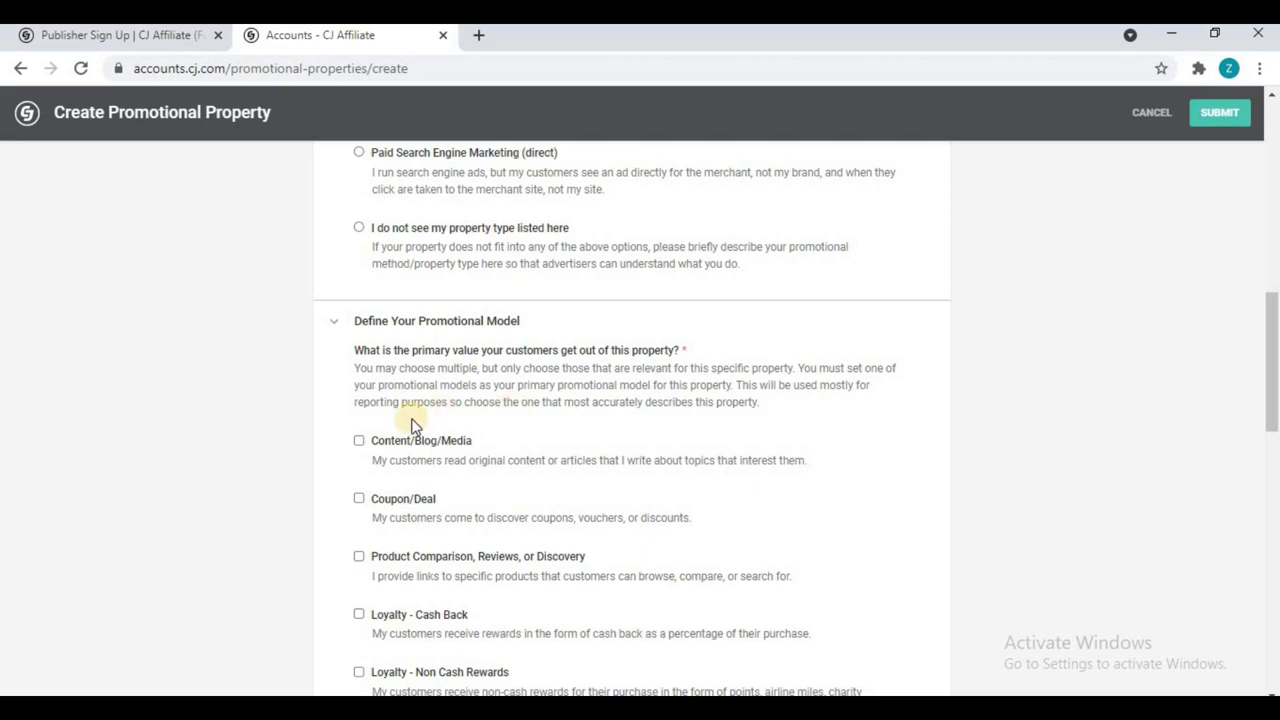
pyautogui.click(358, 440)
pyautogui.scroll(-1, 432, 368)
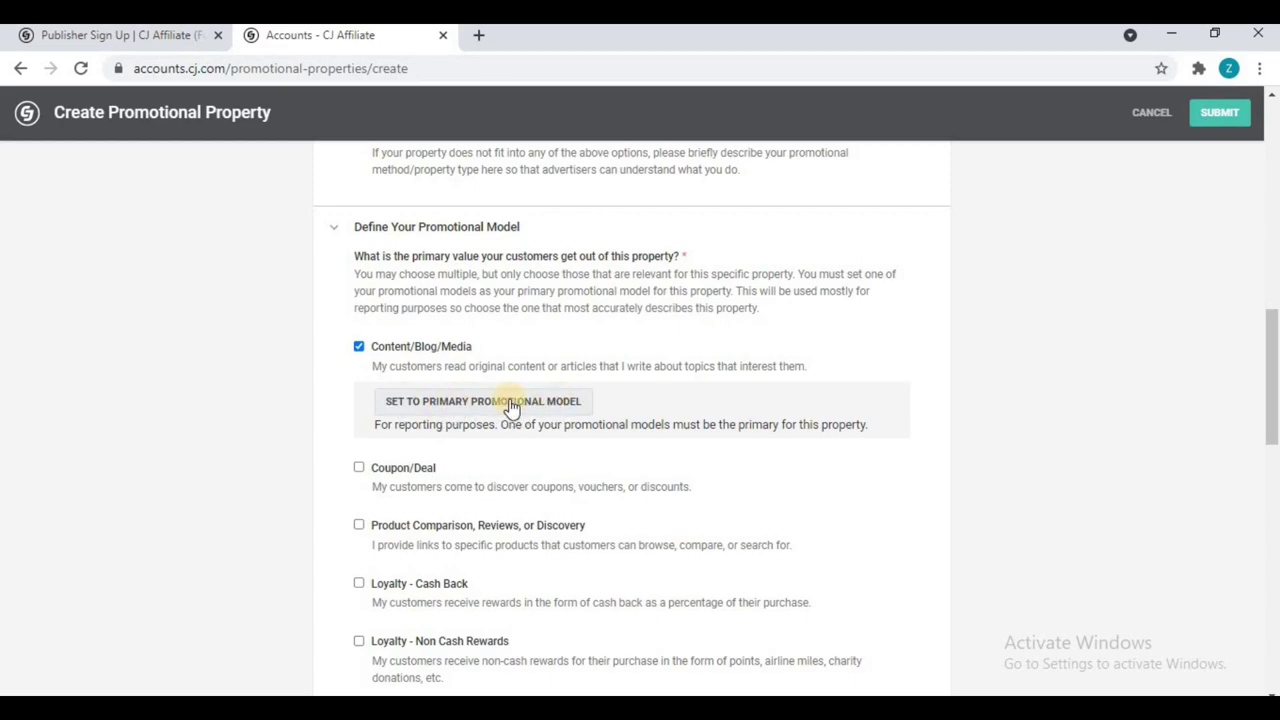
pyautogui.click(504, 395)
pyautogui.scroll(-2, 511, 336)
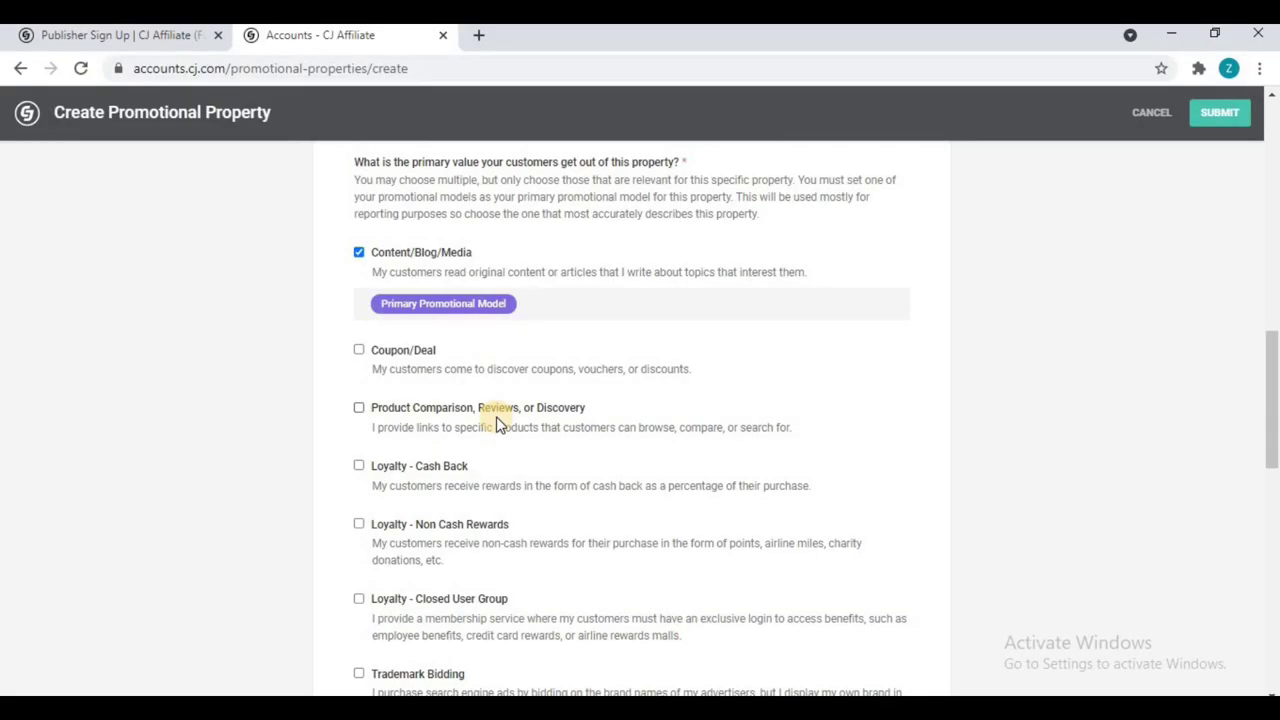
pyautogui.scroll(-1, 495, 422)
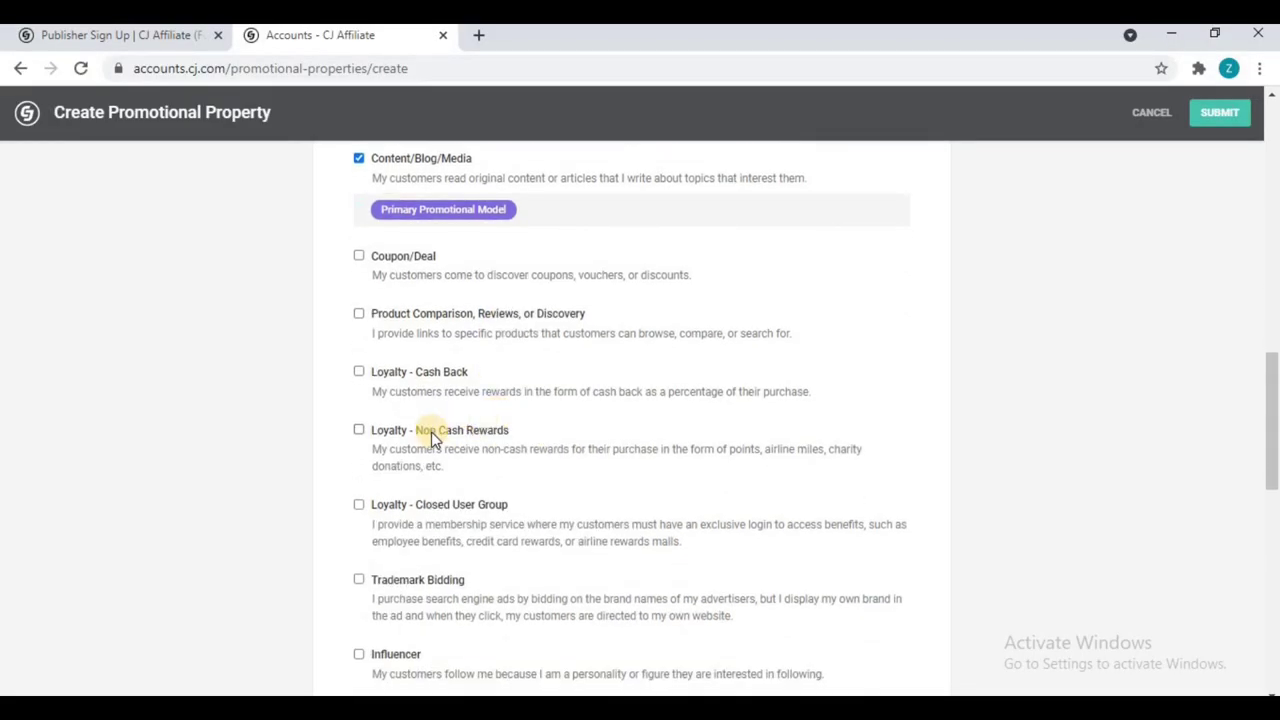
pyautogui.scroll(2, 472, 378)
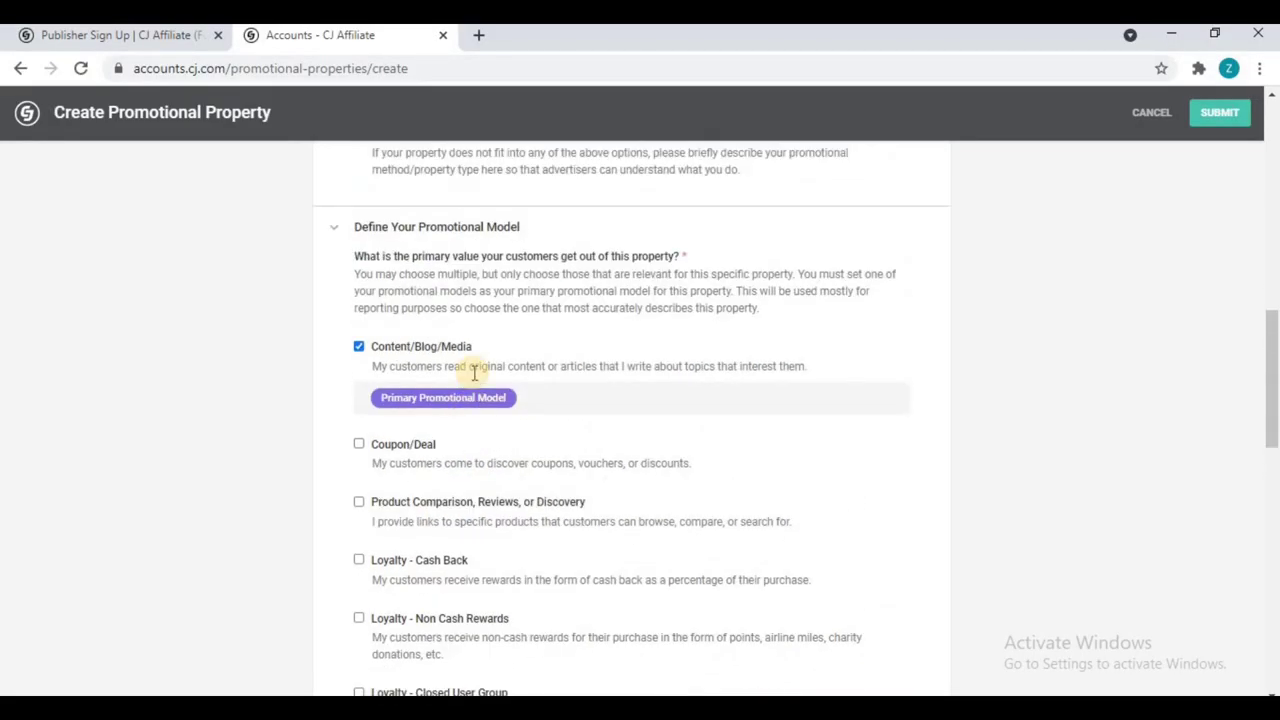
pyautogui.scroll(-2, 360, 300)
pyautogui.scroll(5, 358, 308)
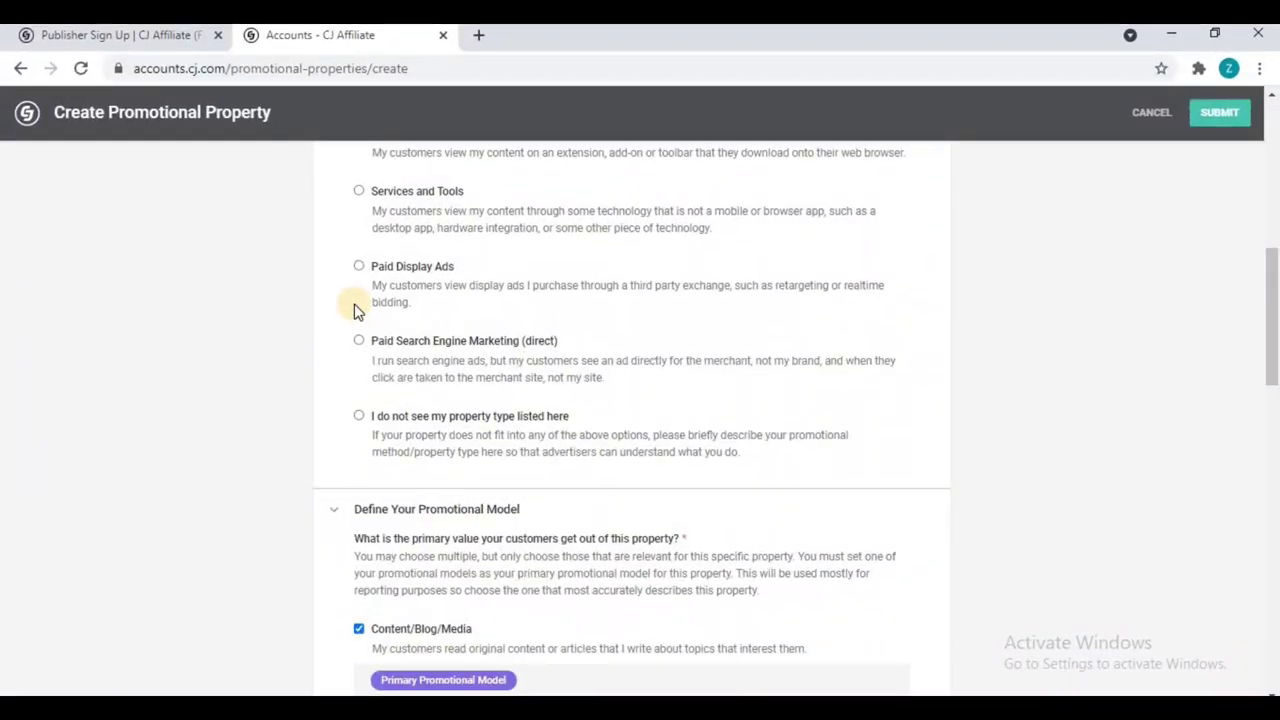
pyautogui.scroll(5, 300, 420)
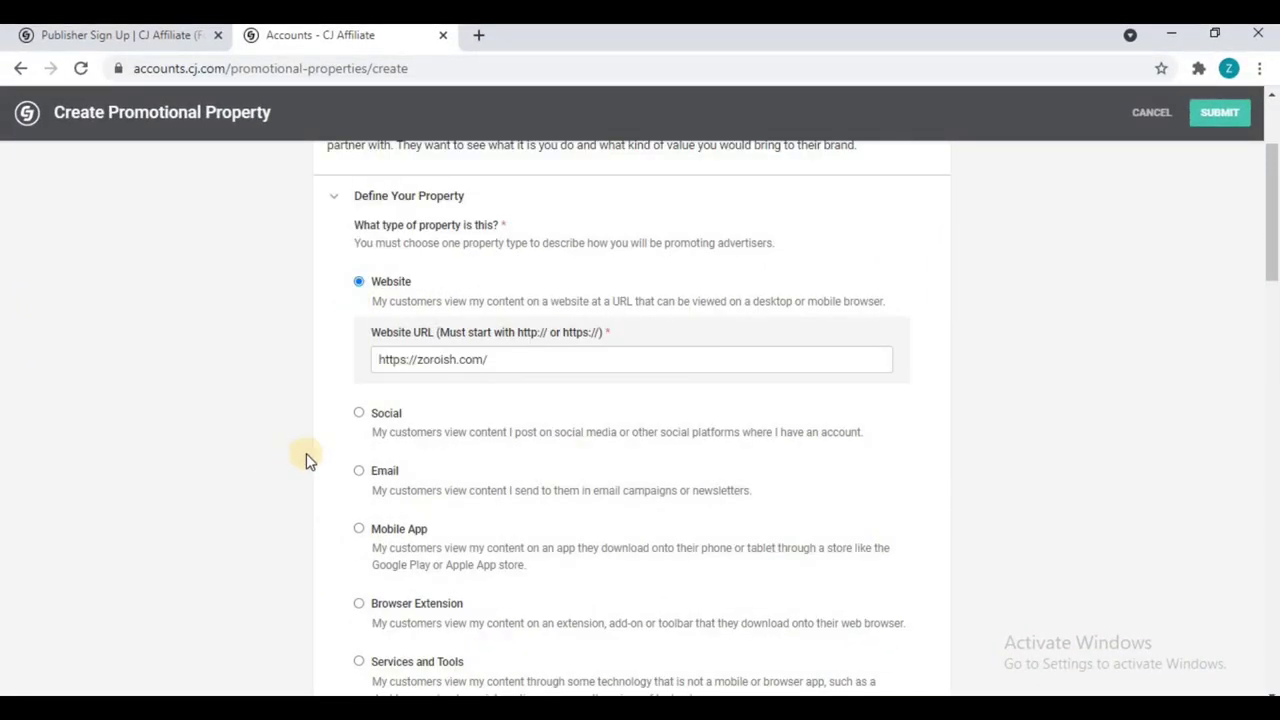
pyautogui.click(358, 413)
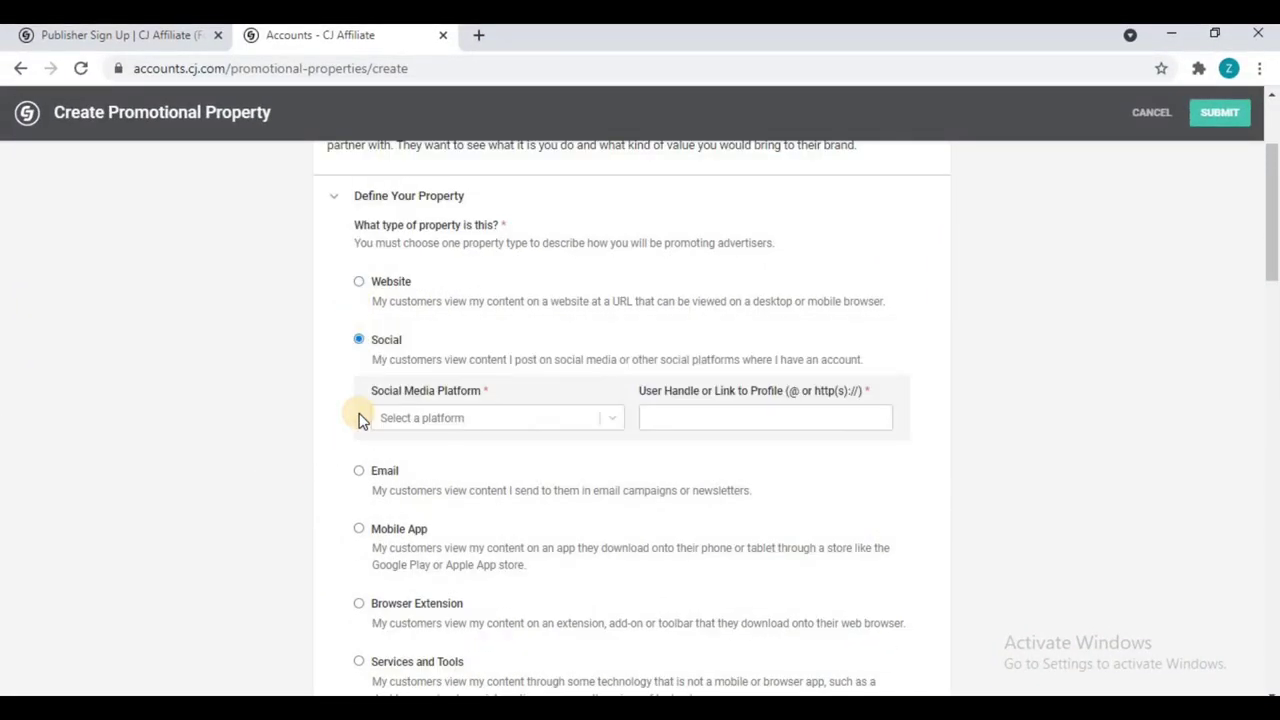
pyautogui.click(507, 417)
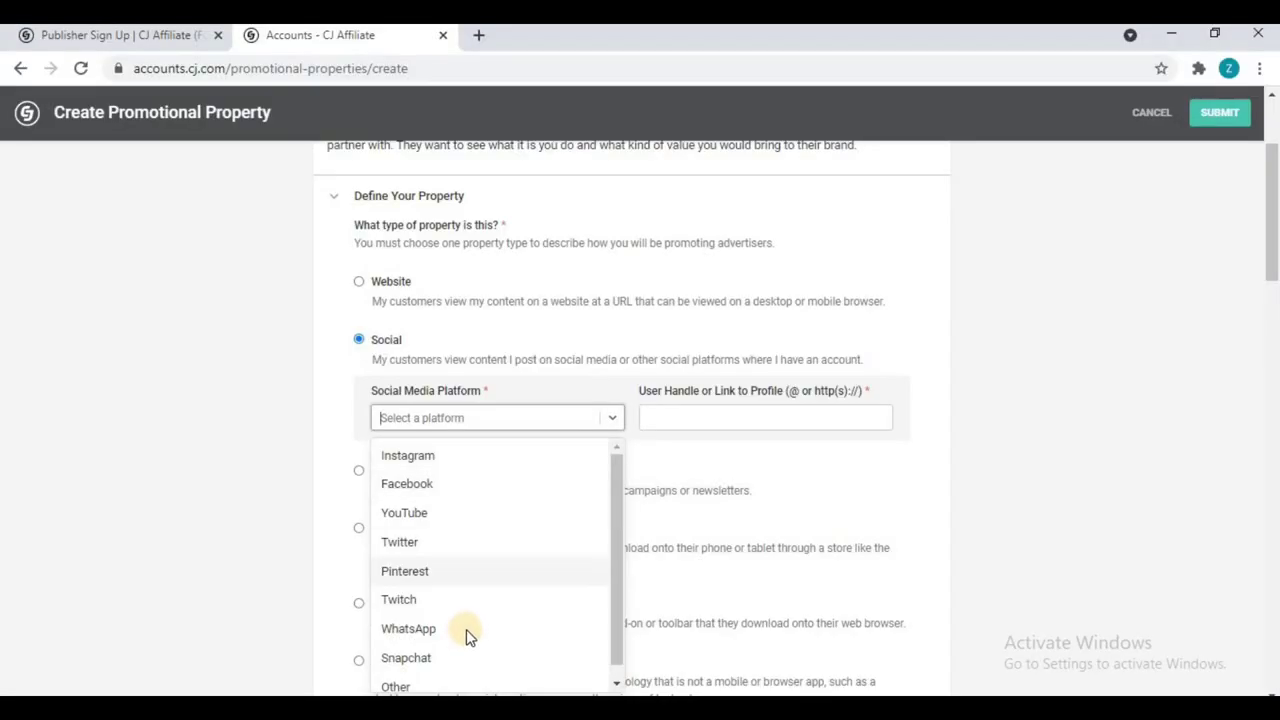
pyautogui.click(709, 417)
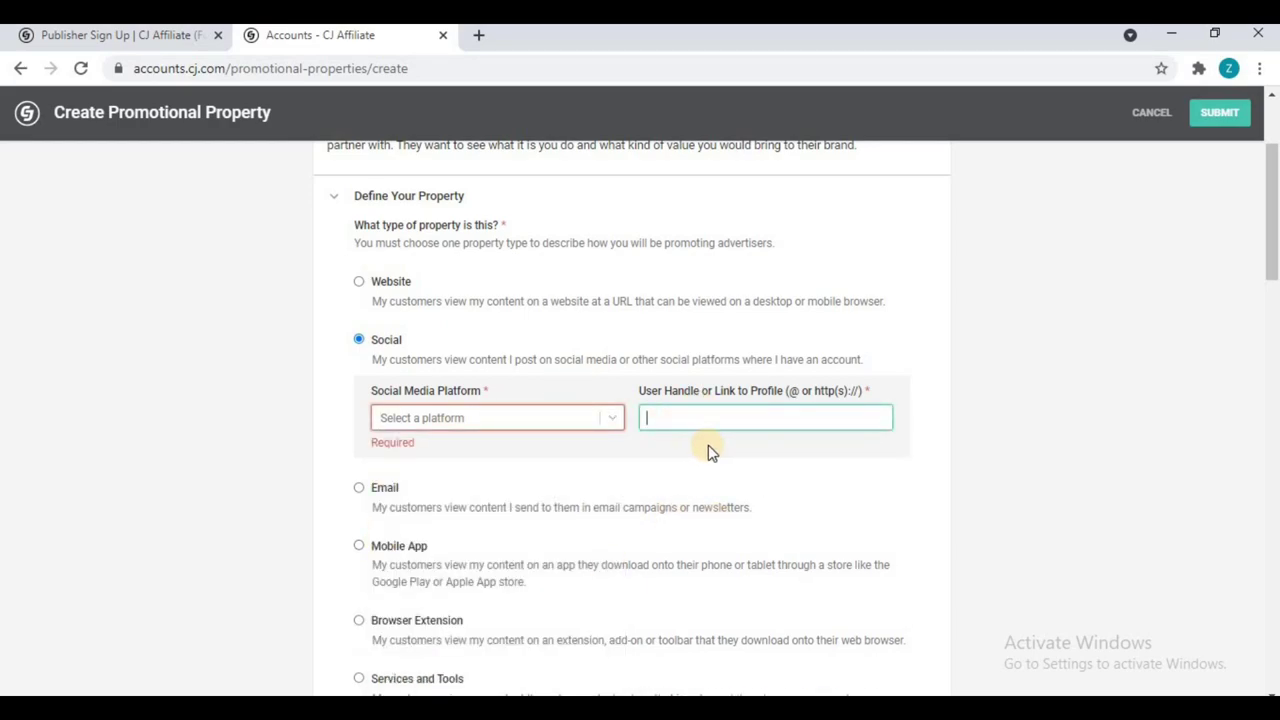
pyautogui.click(365, 287)
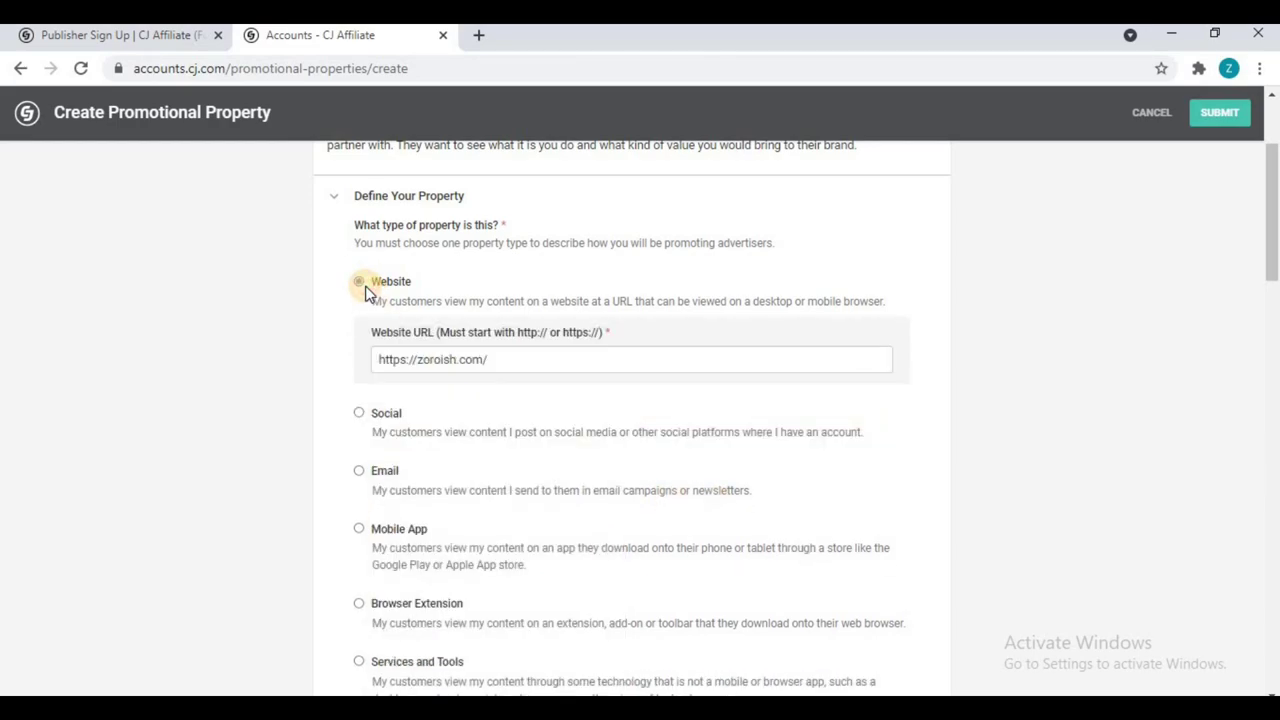
pyautogui.scroll(-12, 370, 300)
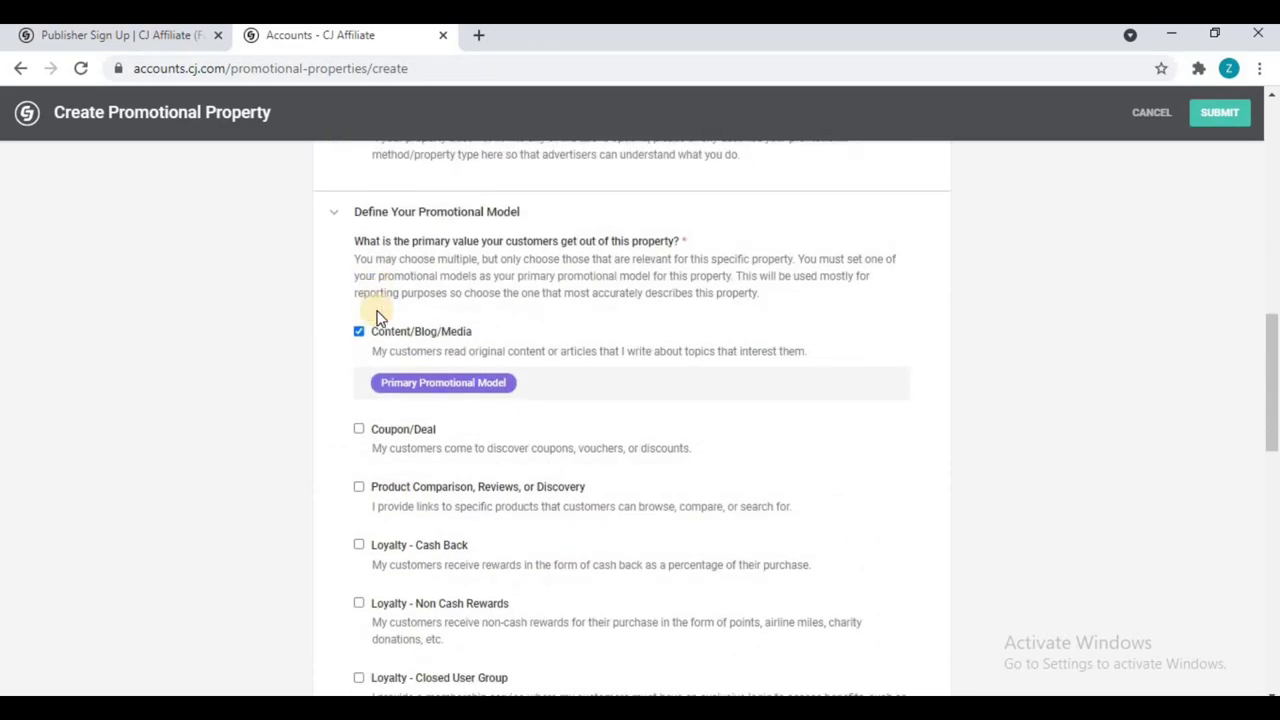
pyautogui.scroll(-2, 377, 313)
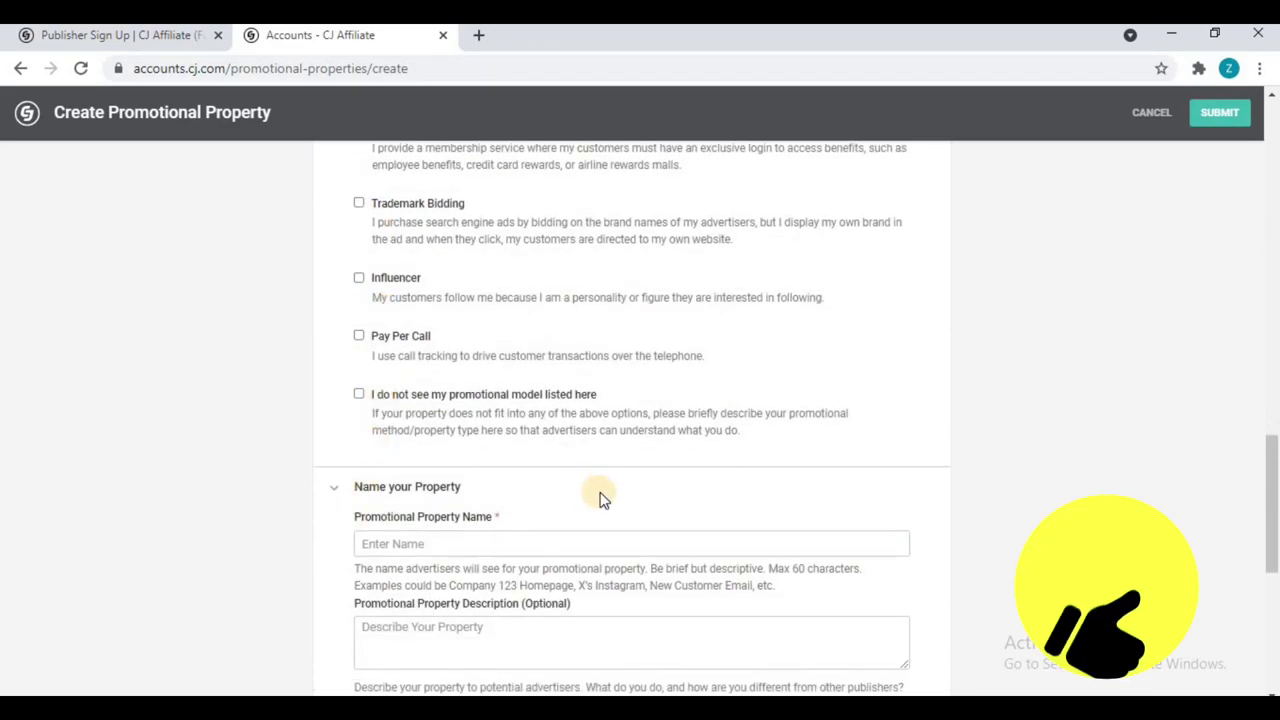
# Step: Name the property Zoroish and mark it as the primary promotional property
pyautogui.scroll(-3, 600, 494)
pyautogui.click(437, 357)
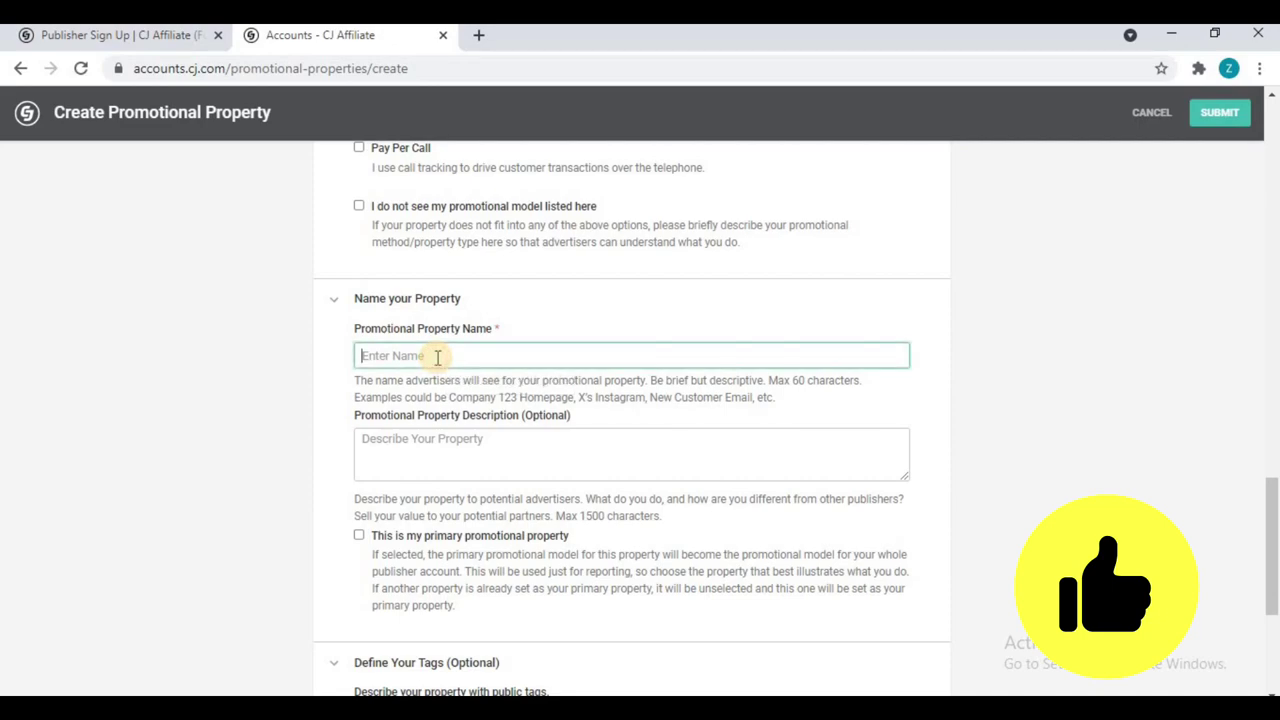
pyautogui.write('Zoroish')
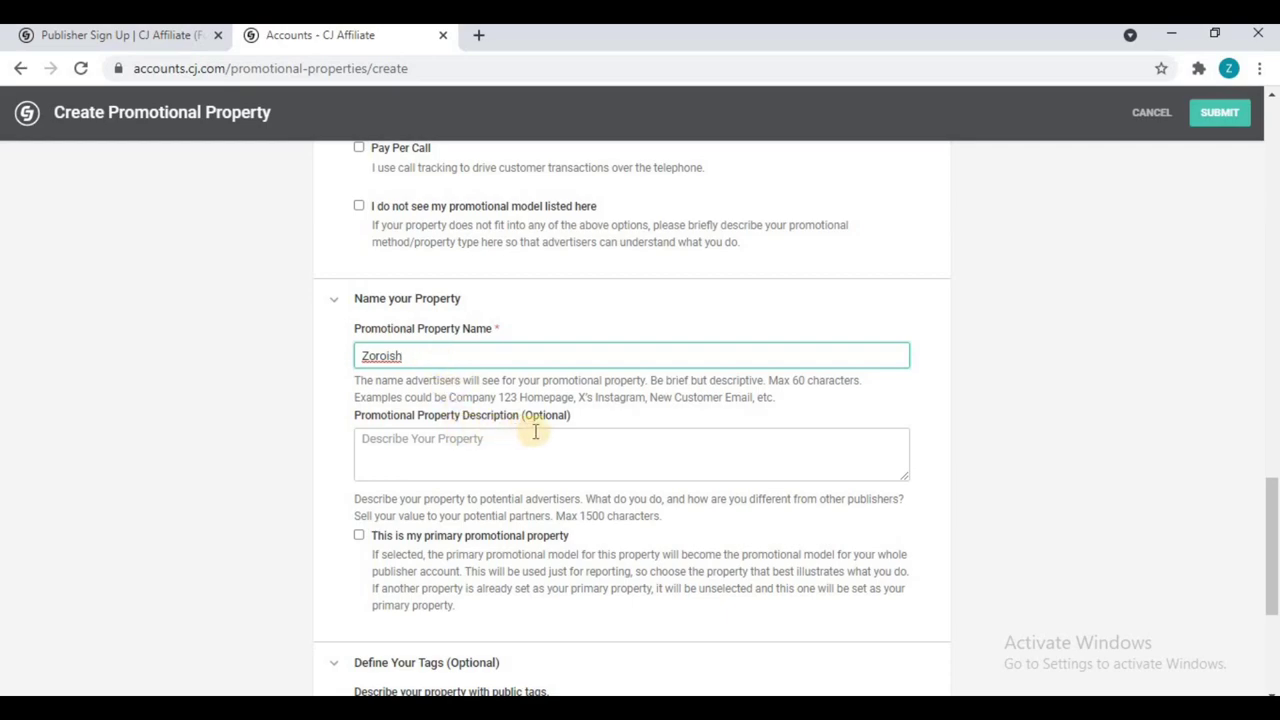
pyautogui.moveTo(562, 418); pyautogui.dragTo(336, 418)
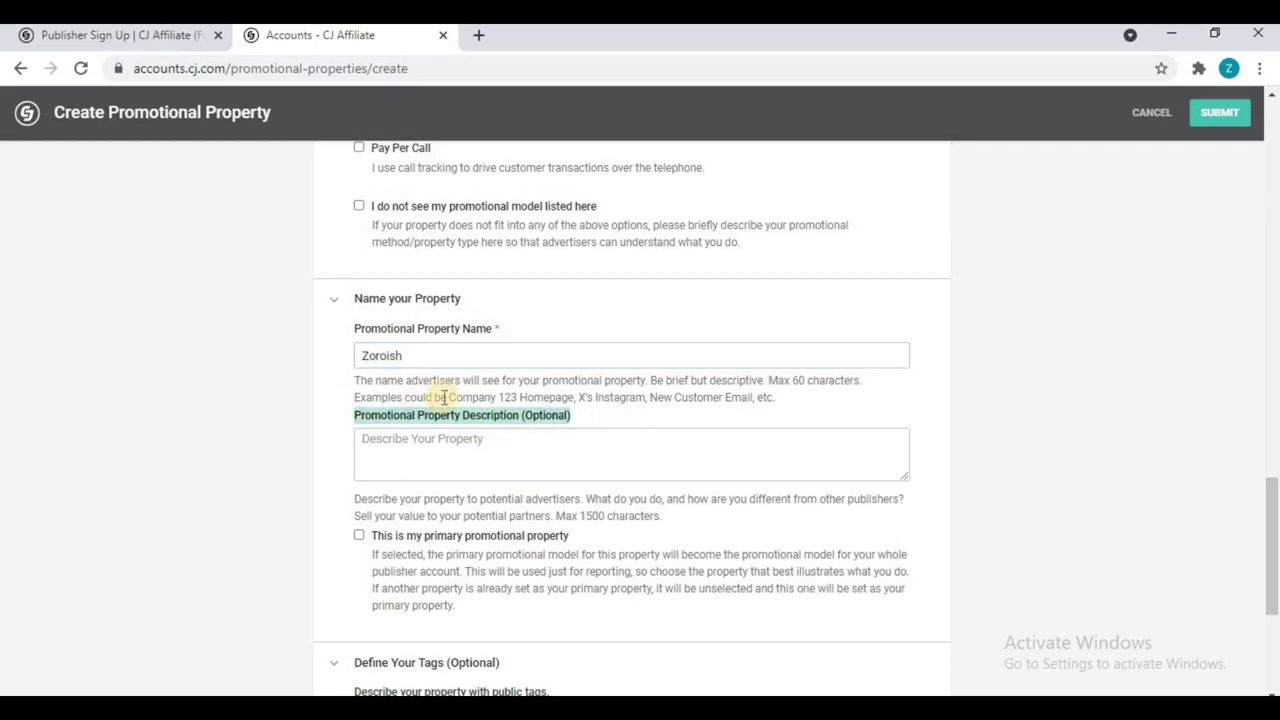
pyautogui.scroll(-2, 463, 395)
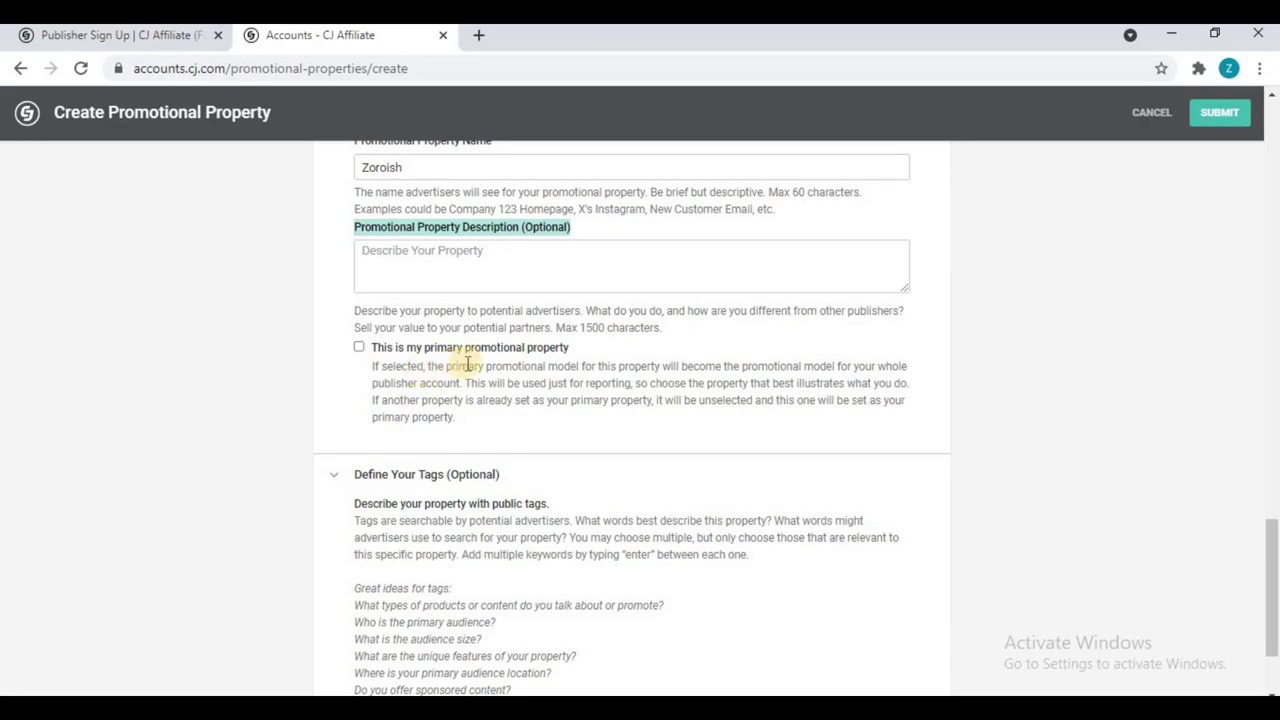
pyautogui.click(358, 348)
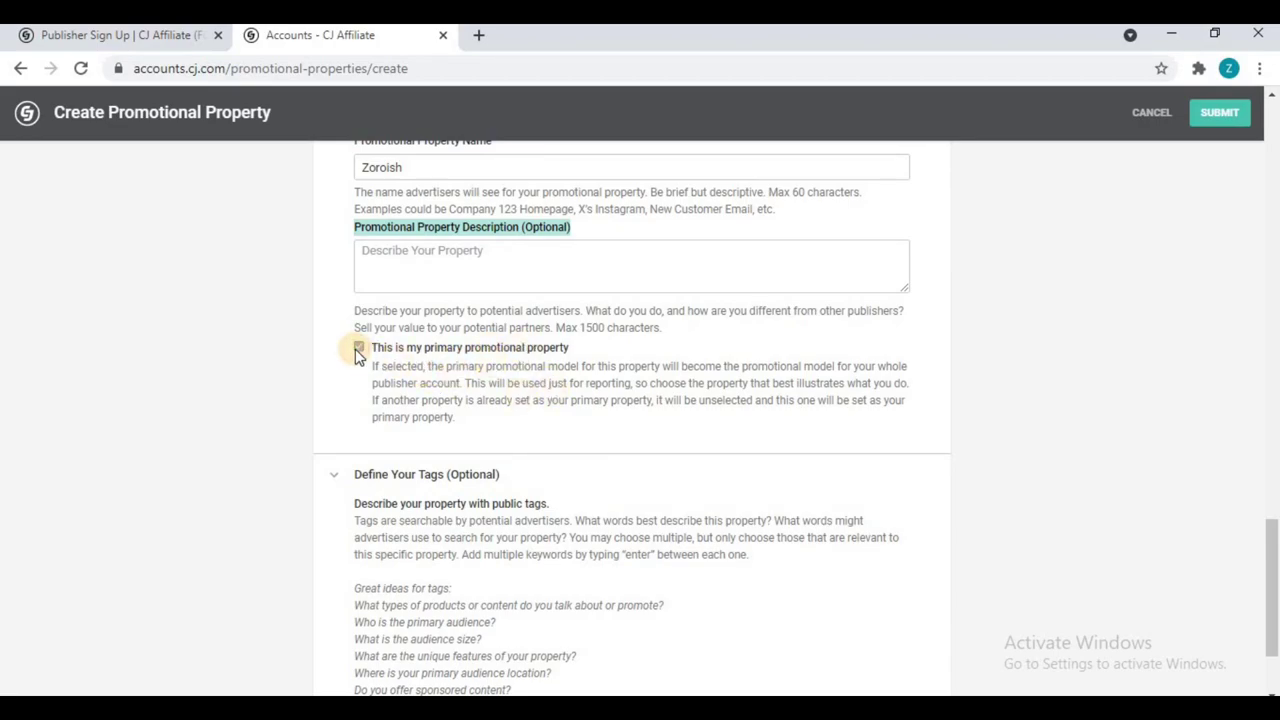
# Step: Collapse the optional Define Your Tags section and submit the property
pyautogui.scroll(3, 437, 363)
pyautogui.scroll(-2, 449, 371)
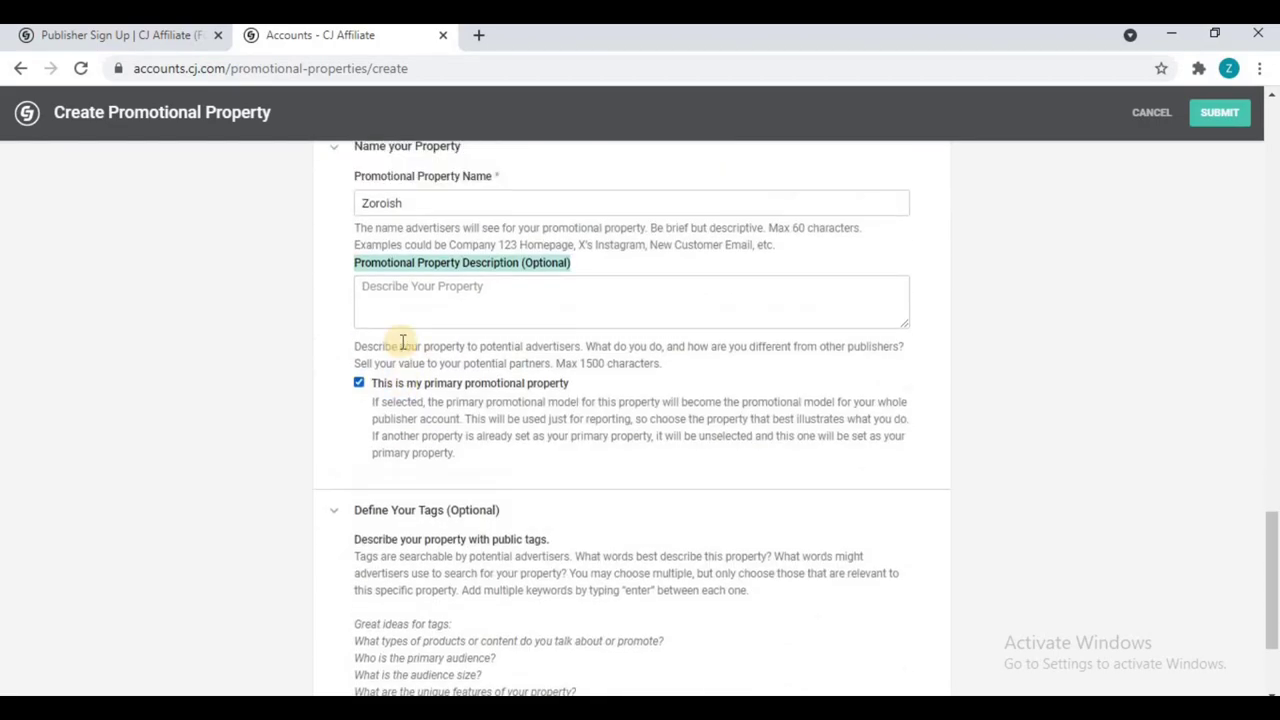
pyautogui.scroll(2, 400, 337)
pyautogui.scroll(-3, 477, 334)
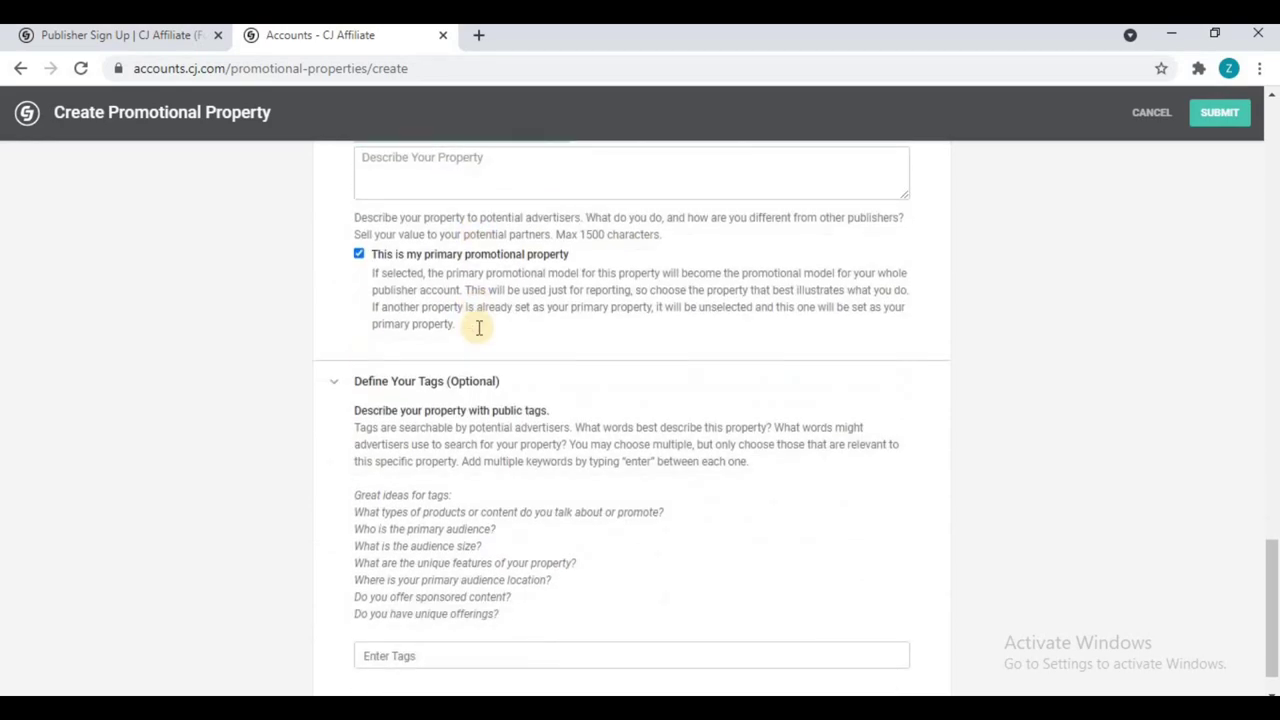
pyautogui.scroll(-1, 477, 334)
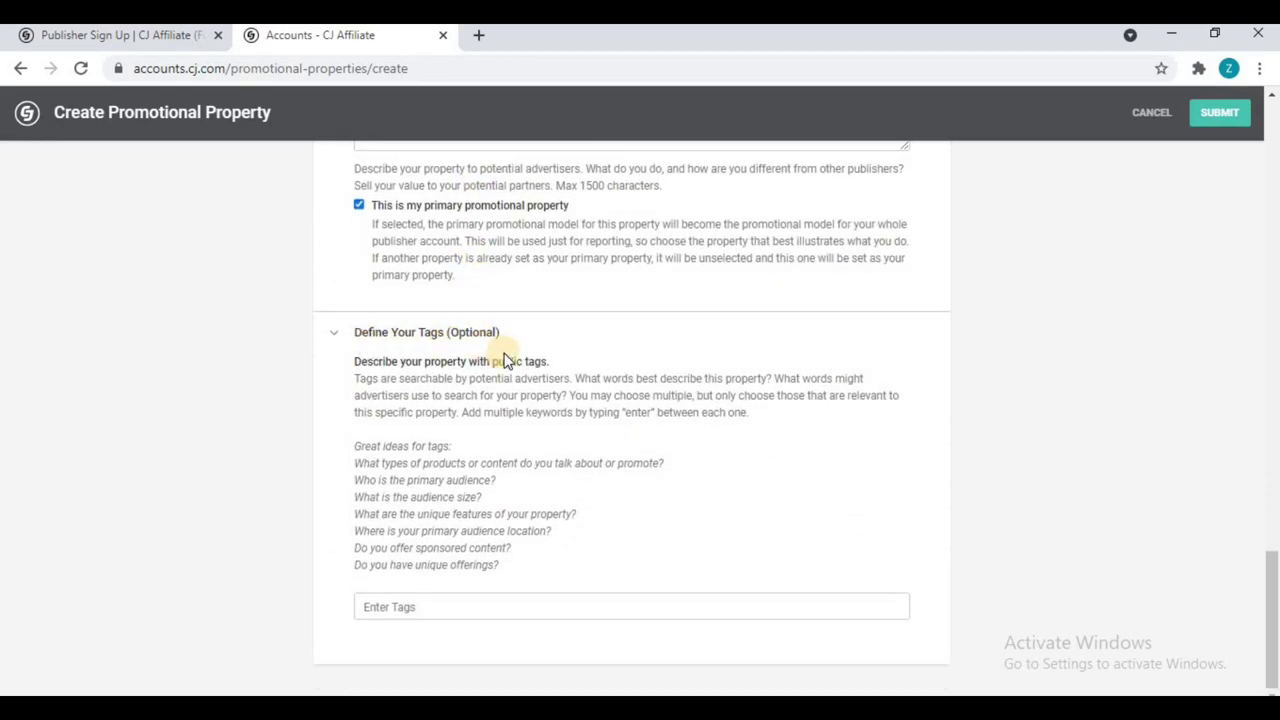
pyautogui.click(331, 333)
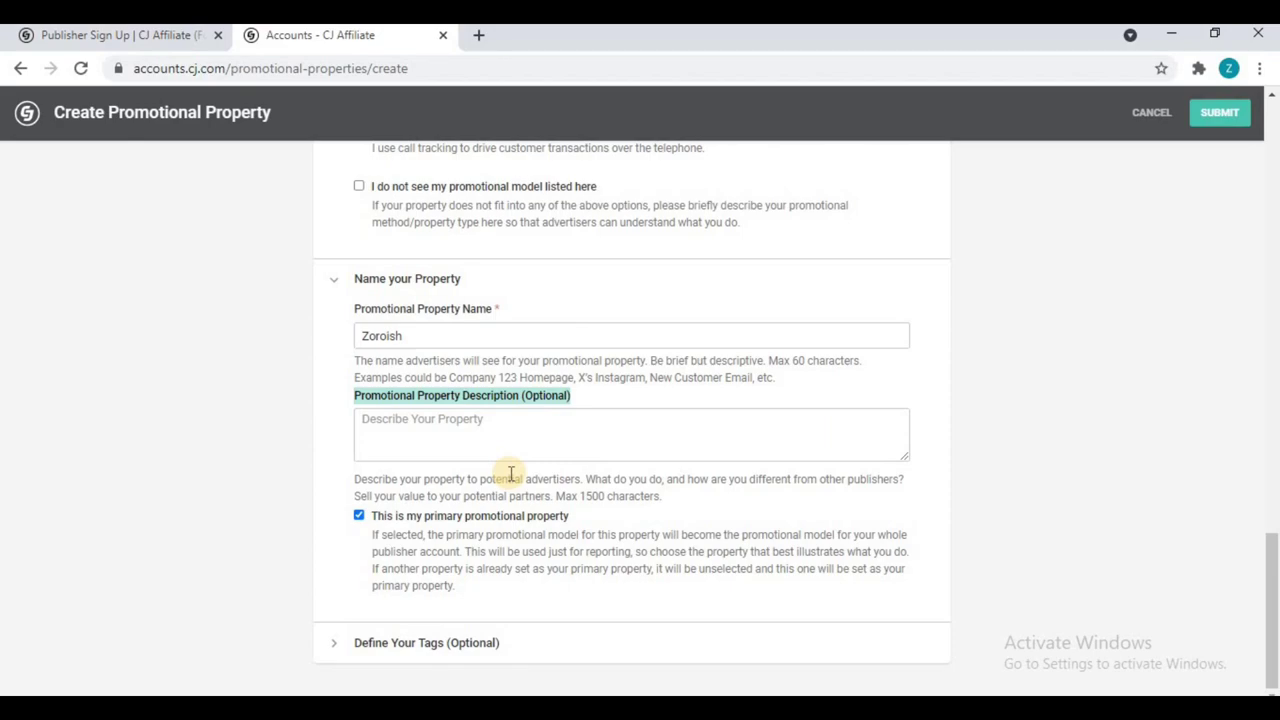
pyautogui.scroll(15, 510, 474)
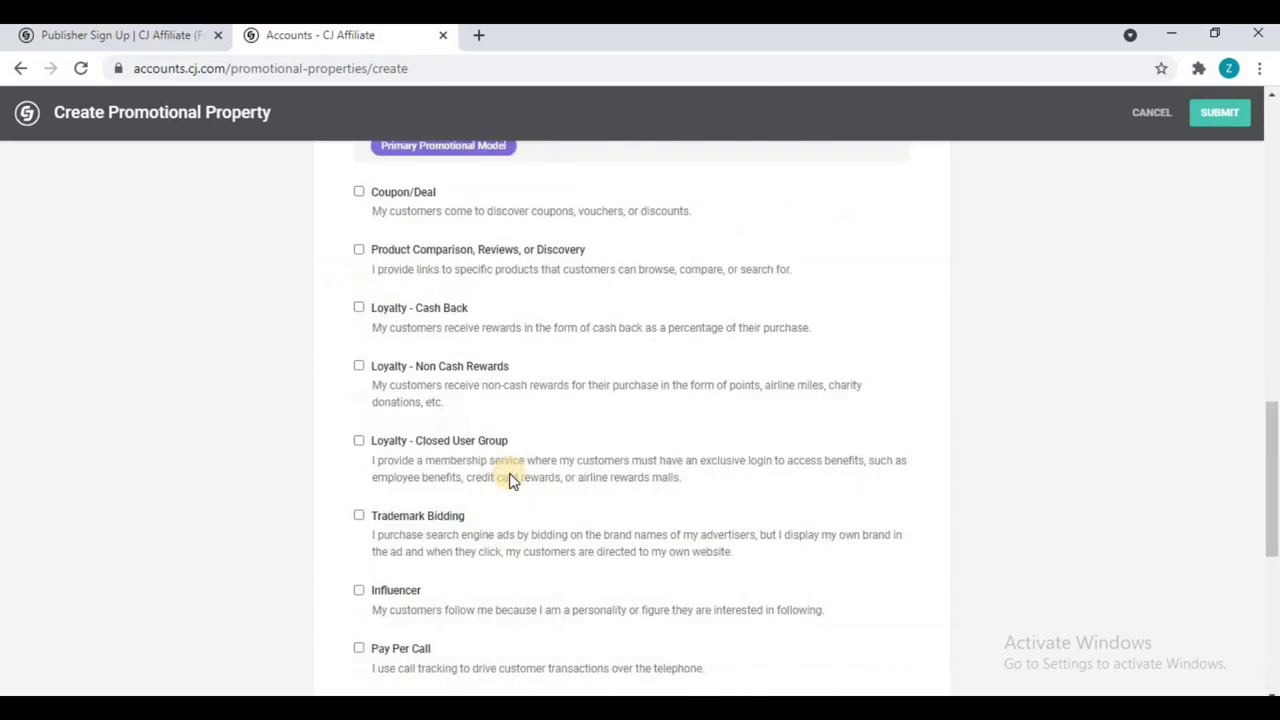
pyautogui.click(1218, 113)
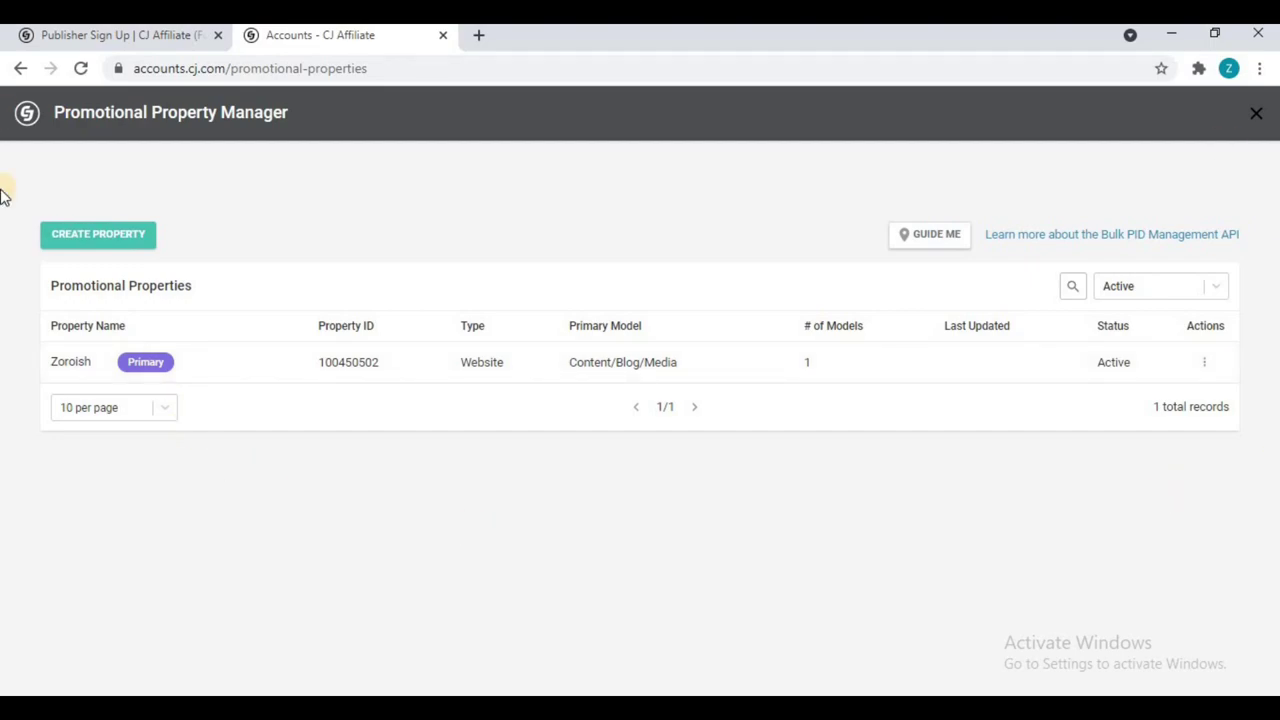
# Step: Close the Promotional Property Manager and scroll down the Onboarding Checklist
pyautogui.click(1257, 115)
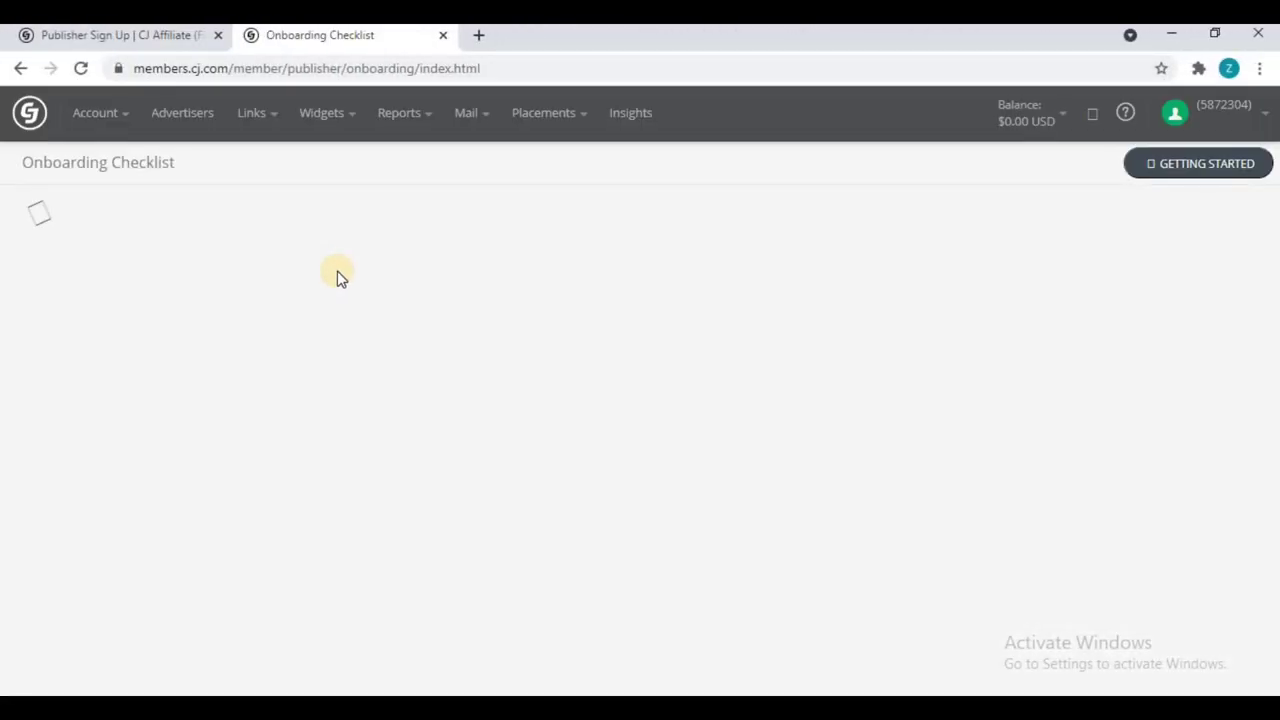
pyautogui.scroll(-5, 338, 278)
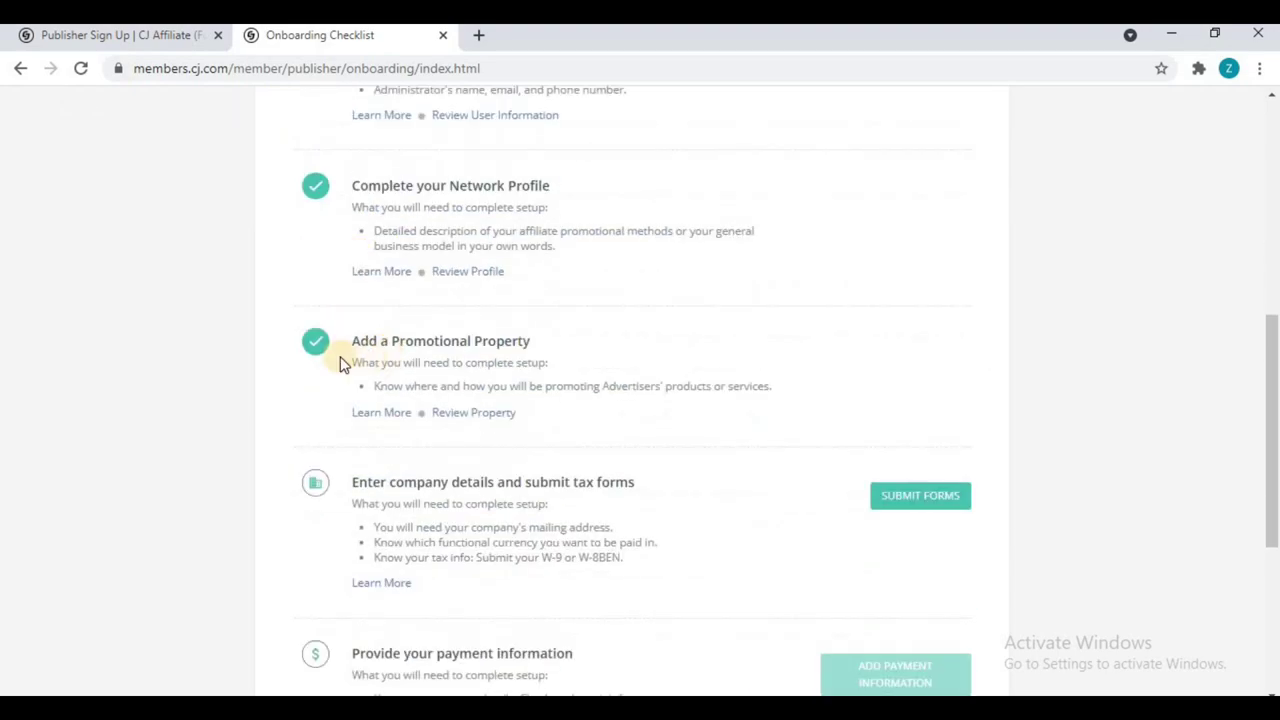
pyautogui.scroll(-2, 462, 338)
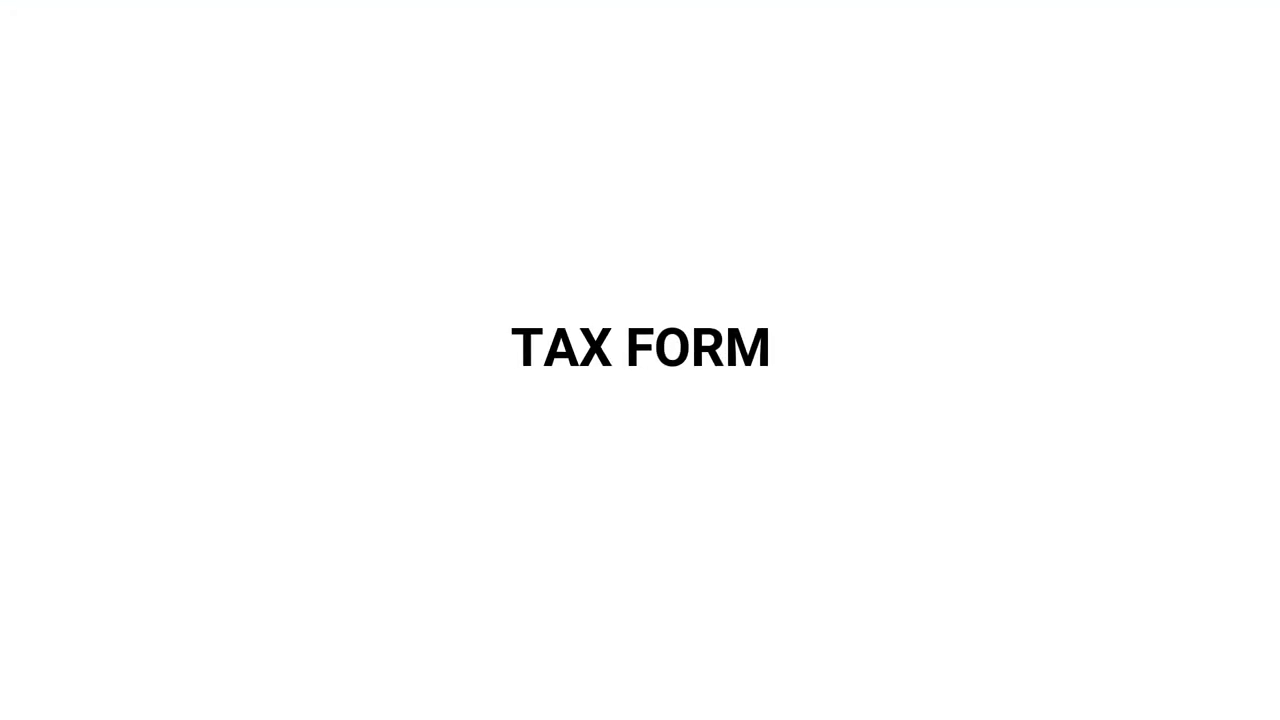
# Step: Begin the 'Enter company details and submit tax forms' checklist step with Submit Forms
pyautogui.moveTo(634, 294); pyautogui.dragTo(497, 293)
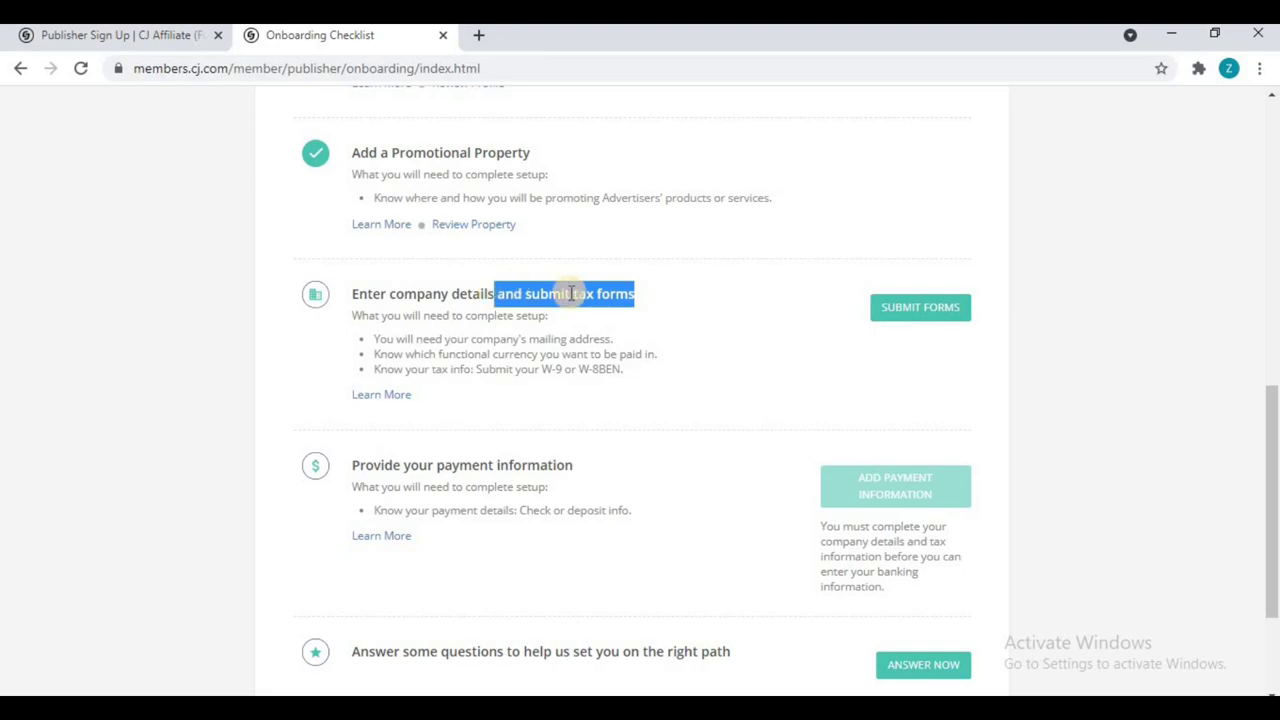
pyautogui.click(920, 307)
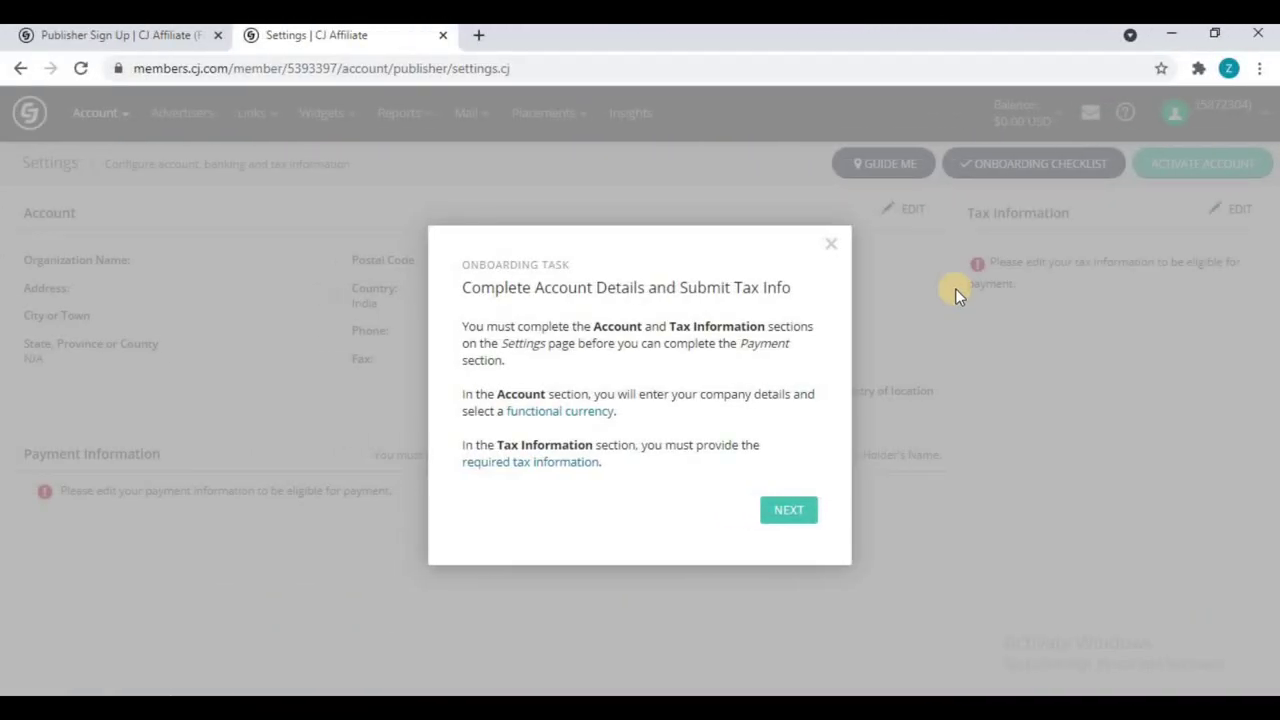
# Step: Dismiss the onboarding task notice and start editing the Account section on Settings
pyautogui.click(830, 245)
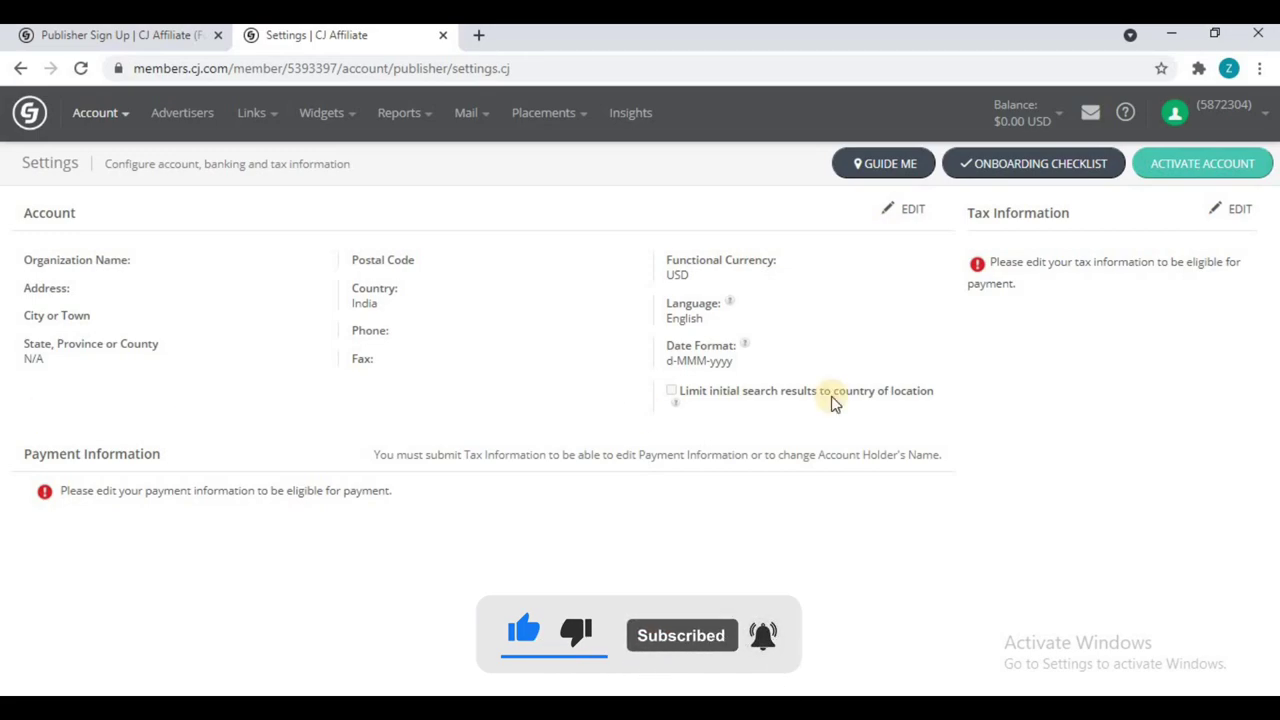
pyautogui.click(896, 214)
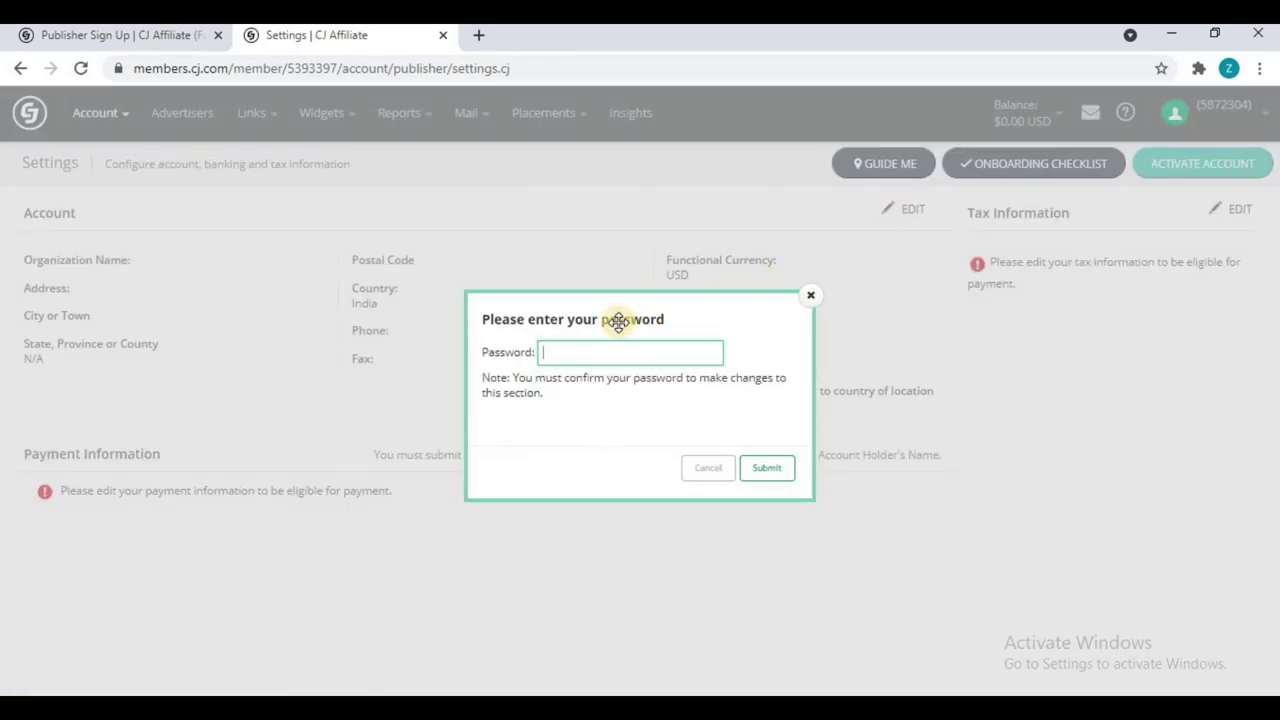
# Step: Confirm the account password, then enter the organisation name and mailing address
pyautogui.write('••••••••••')
pyautogui.click(765, 470)
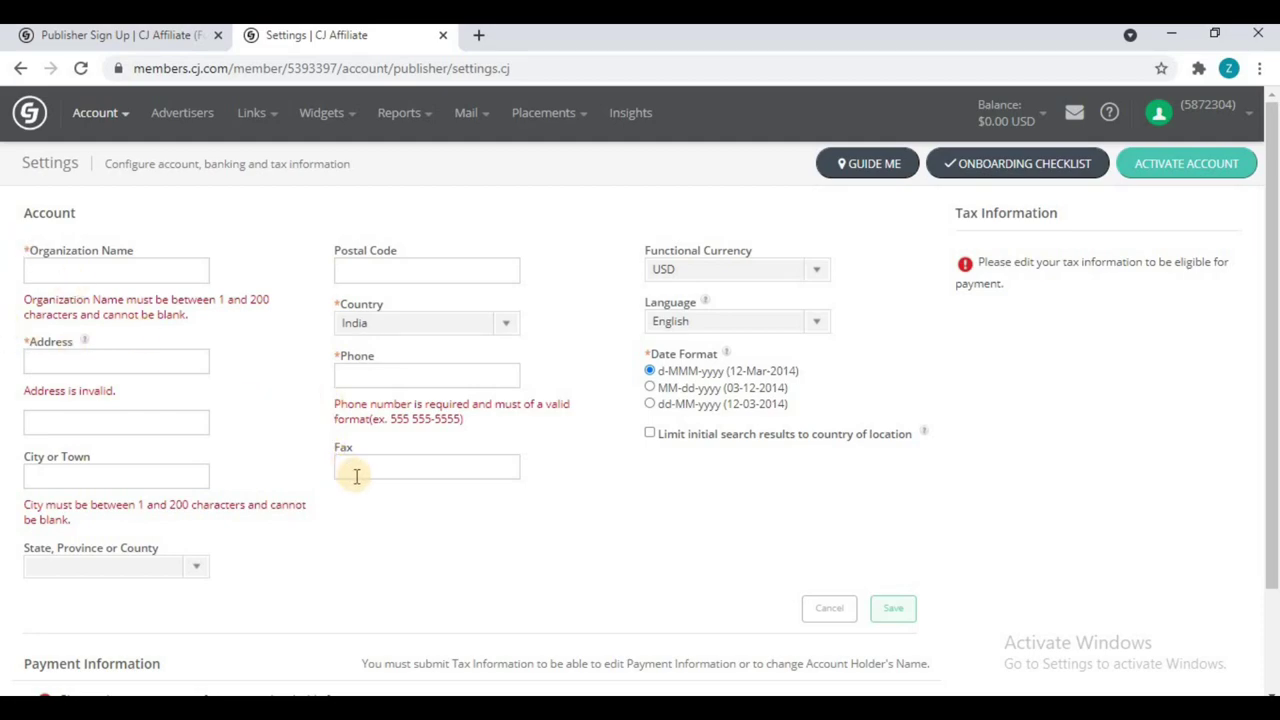
pyautogui.click(77, 271)
pyautogui.write('Zoroish')
pyautogui.click(80, 323)
# Step: Set city Gwalior, state Madhya Pradesh, add the postal code, and save the account details
pyautogui.click(66, 414)
pyautogui.write('Gwalior')
pyautogui.click(196, 468)
pyautogui.click(195, 507)
pyautogui.click(428, 264)
pyautogui.write('474006')
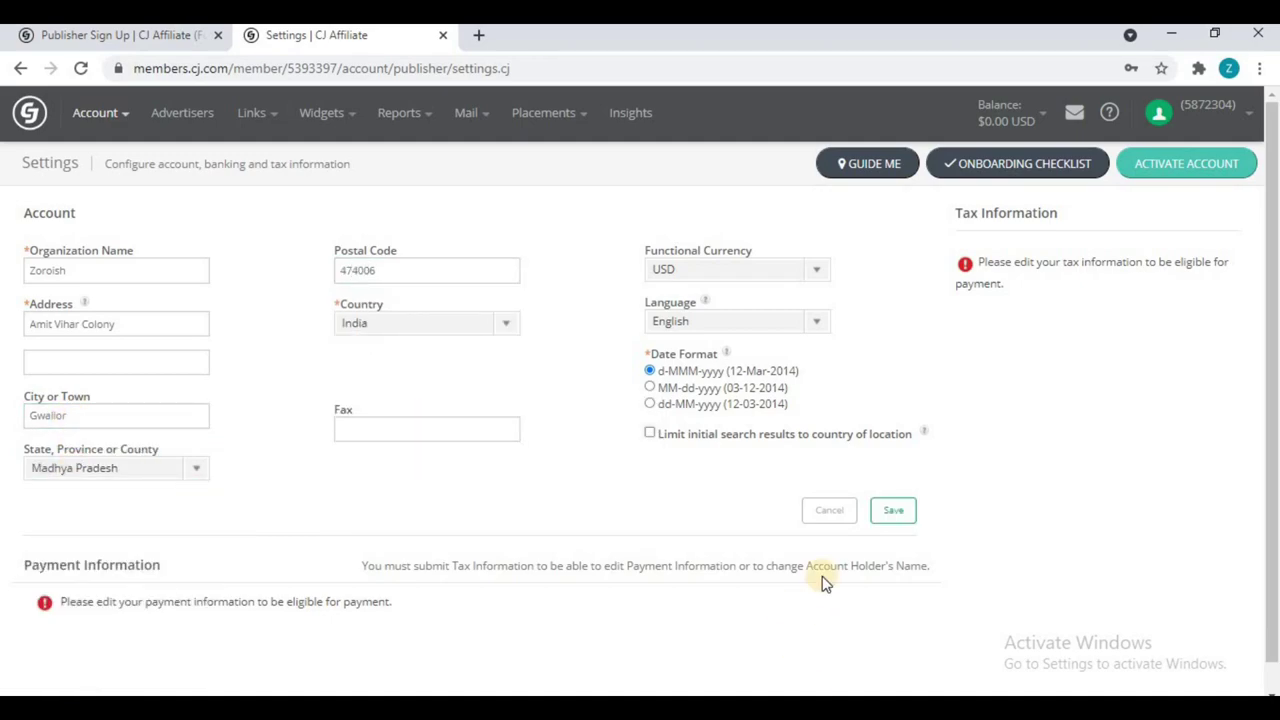
pyautogui.click(906, 515)
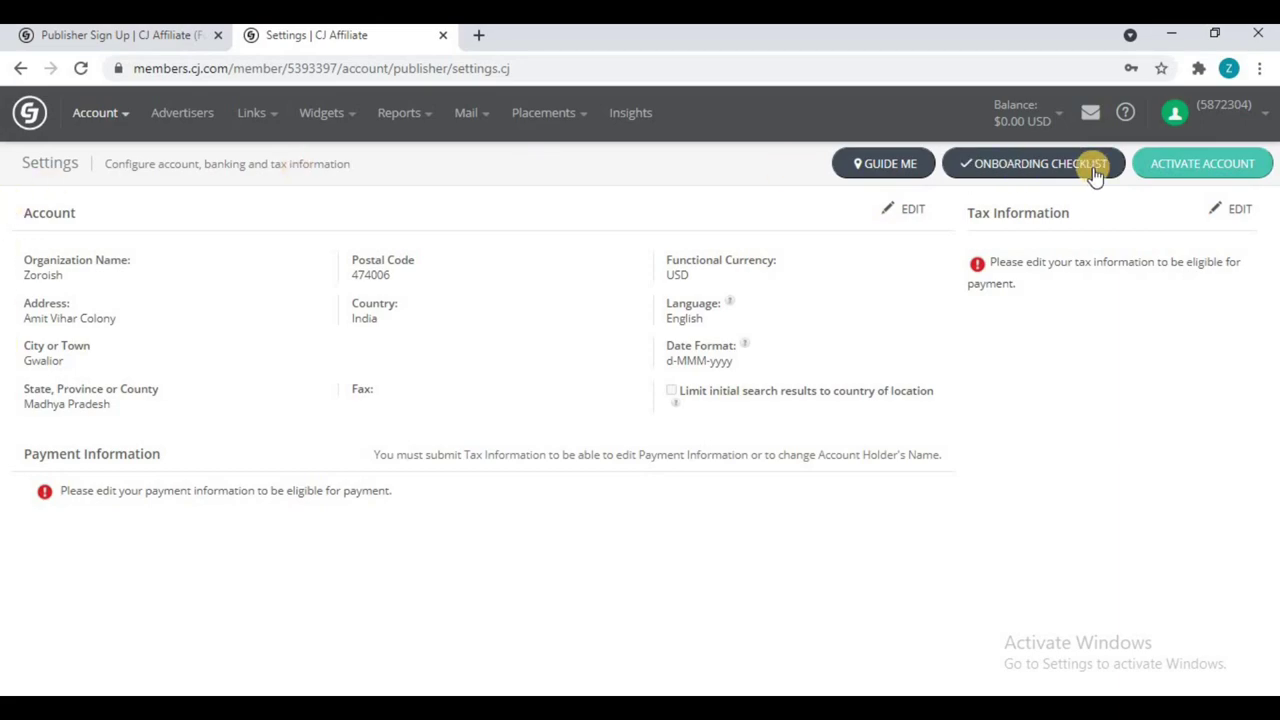
pyautogui.click(1240, 210)
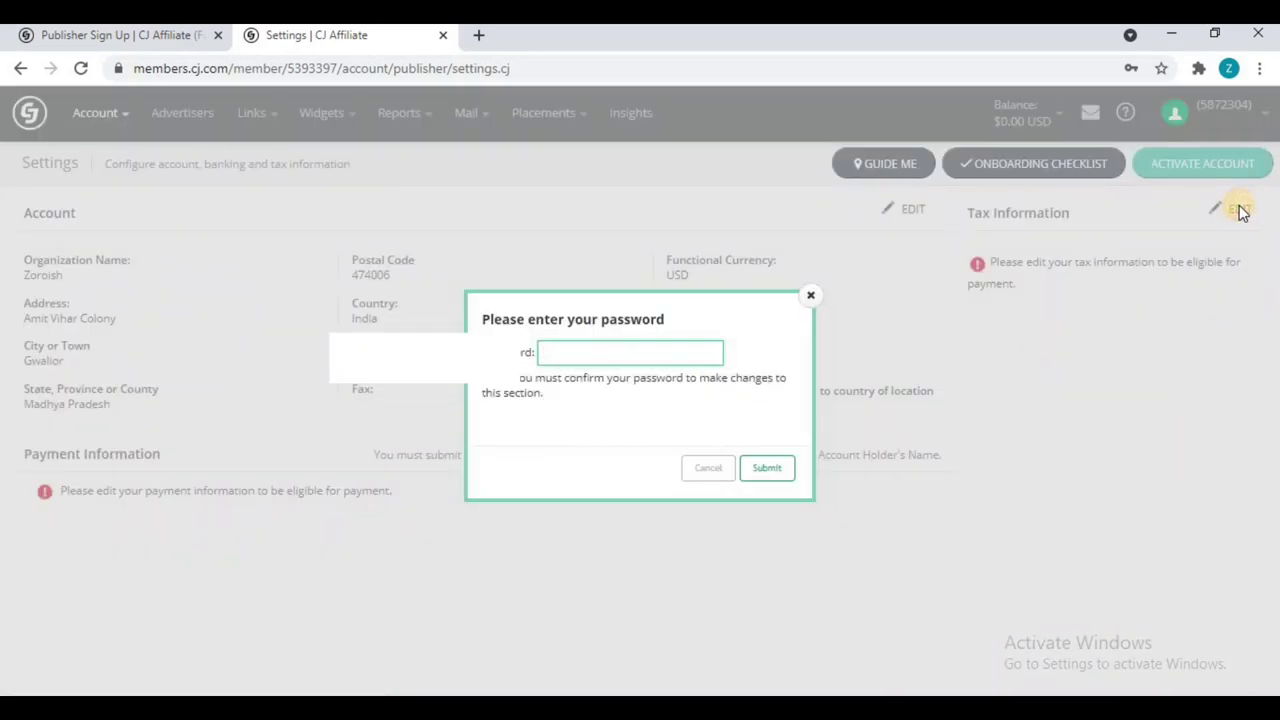
# Step: Paste the account password and confirm it to open the Tax Information page
pyautogui.hotkey('ctrl', 'v')
pyautogui.click(787, 472)
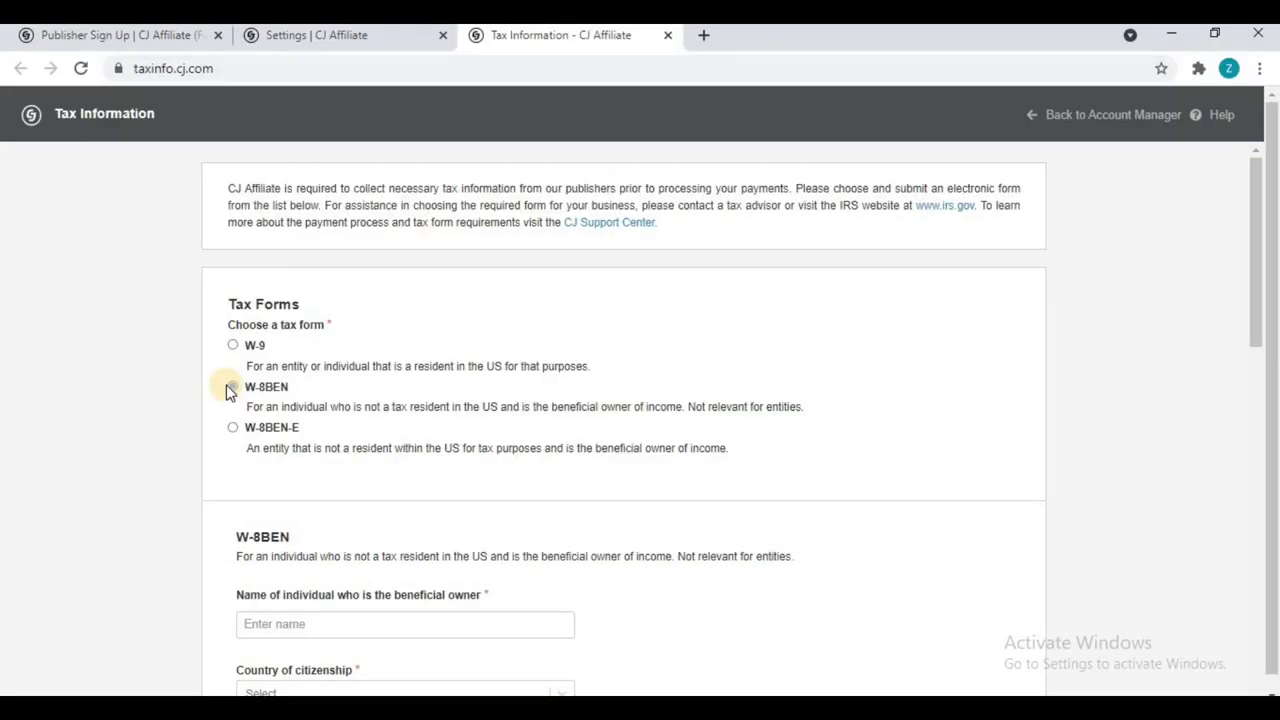
# Step: Set India as both country of citizenship and permanent resident country on the W-8BEN
pyautogui.scroll(-3, 226, 392)
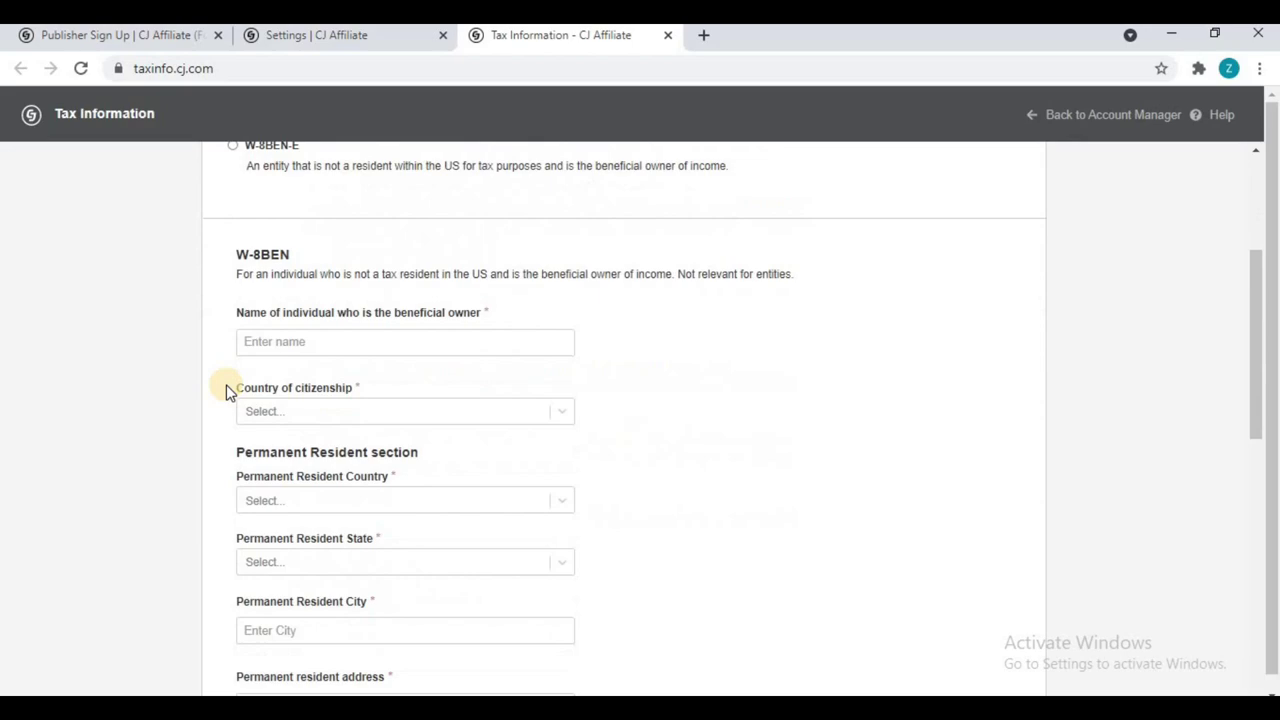
pyautogui.scroll(-9, 226, 392)
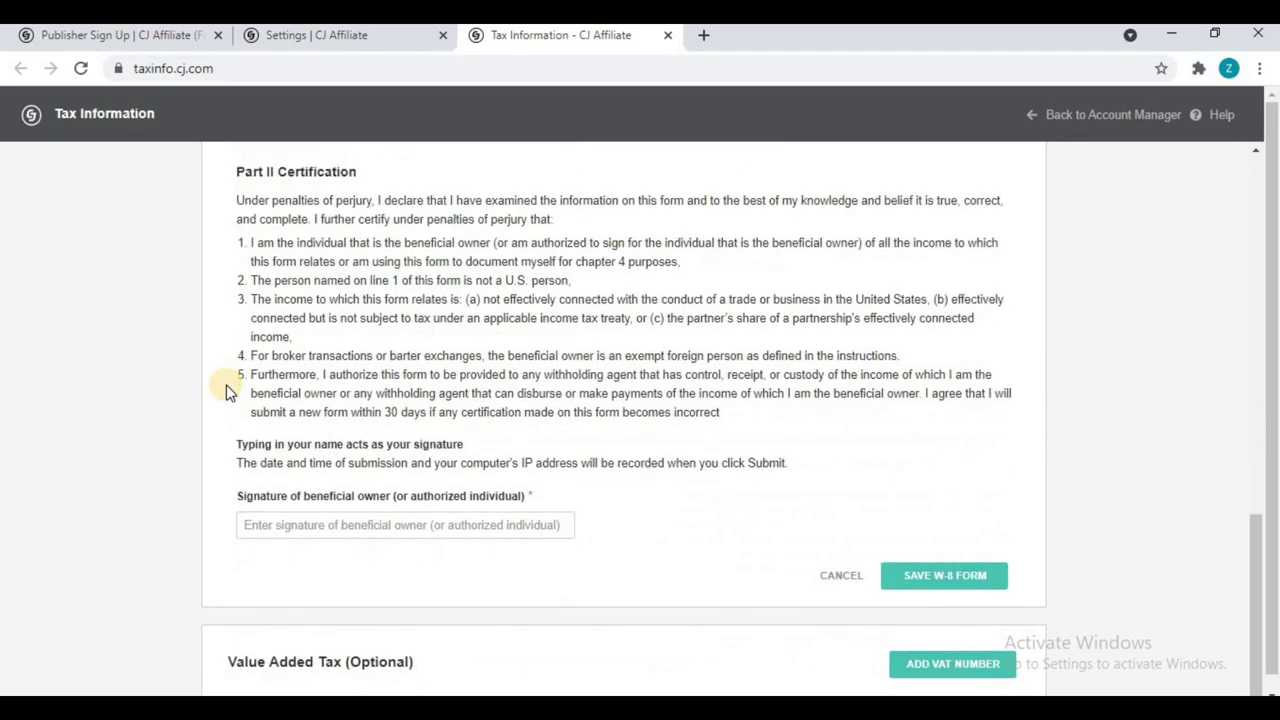
pyautogui.scroll(10, 226, 392)
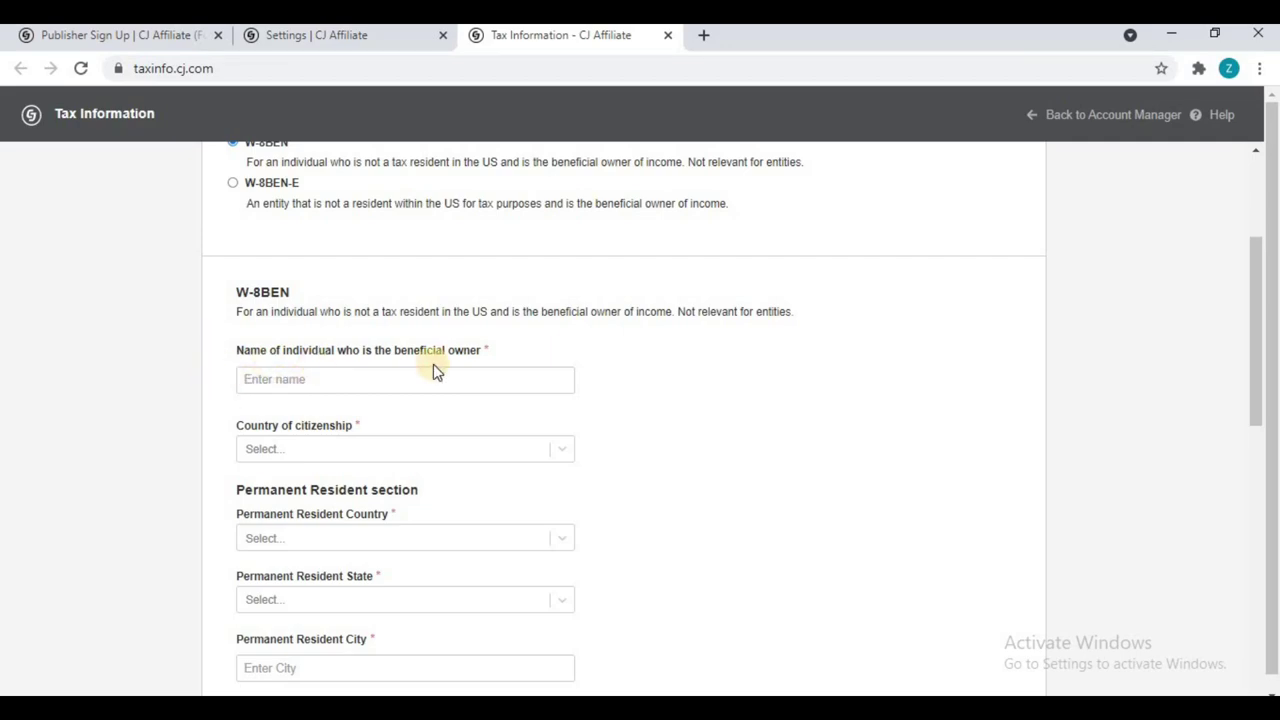
pyautogui.click(347, 451)
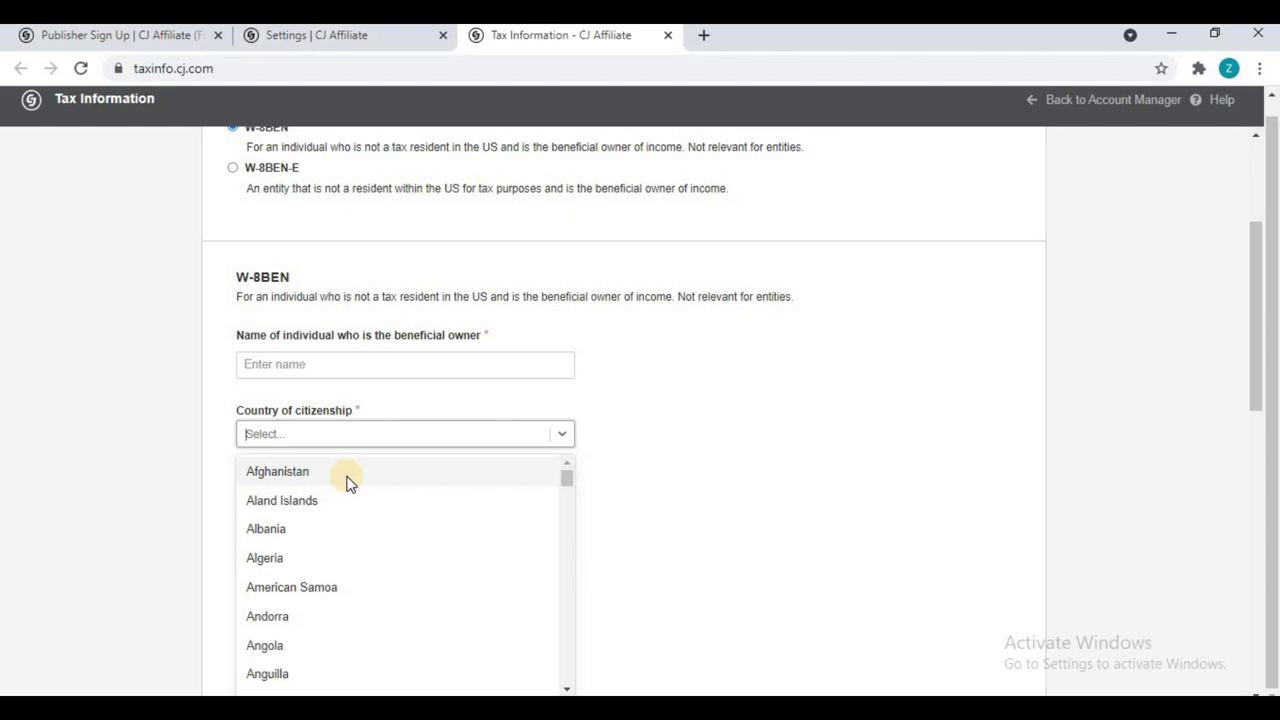
pyautogui.write('indi')
pyautogui.click(308, 502)
pyautogui.scroll(-1, 370, 427)
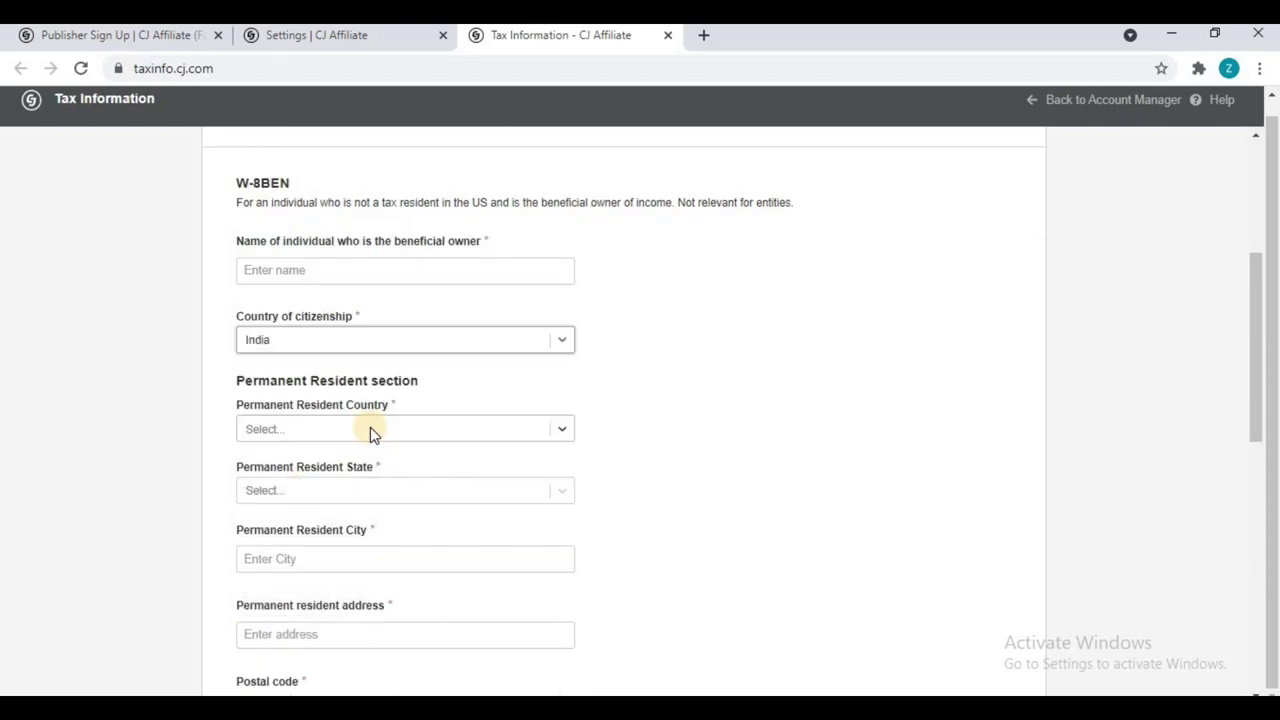
pyautogui.click(370, 430)
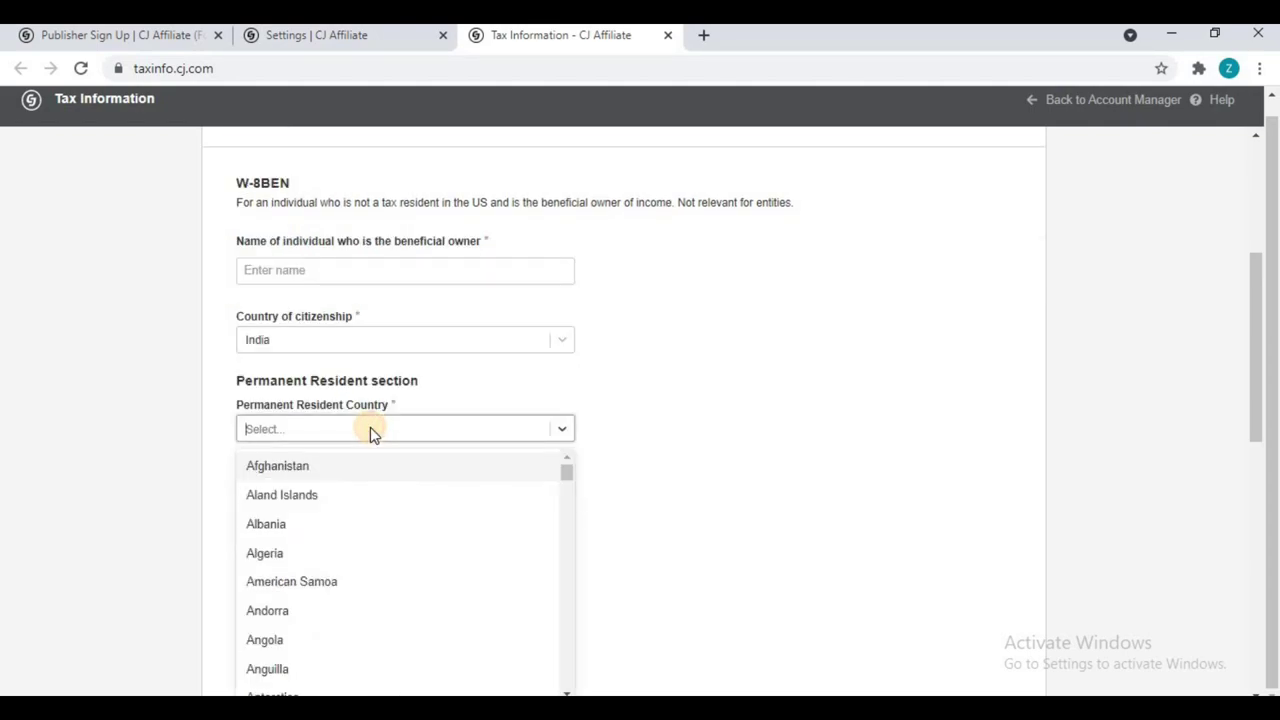
pyautogui.write('indi')
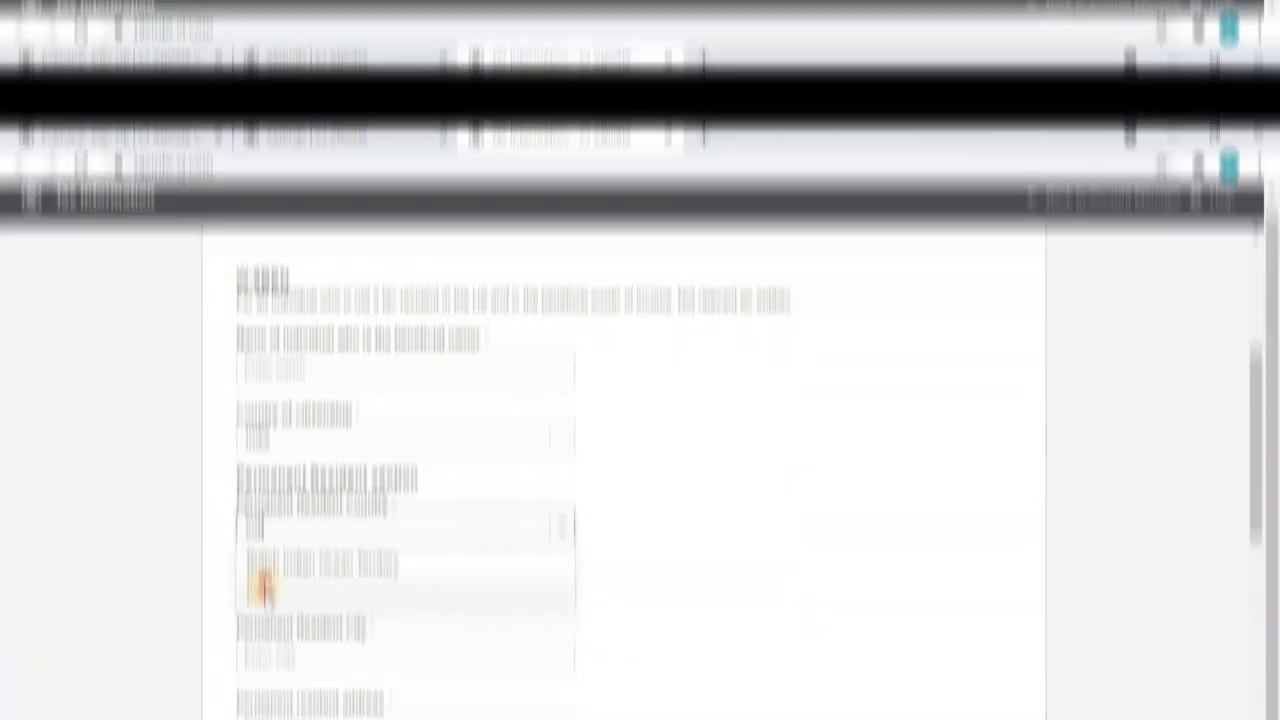
pyautogui.click(262, 588)
# Step: Choose Madhya Pradesh as resident state and enter Gwalior as the city
pyautogui.scroll(-1, 345, 390)
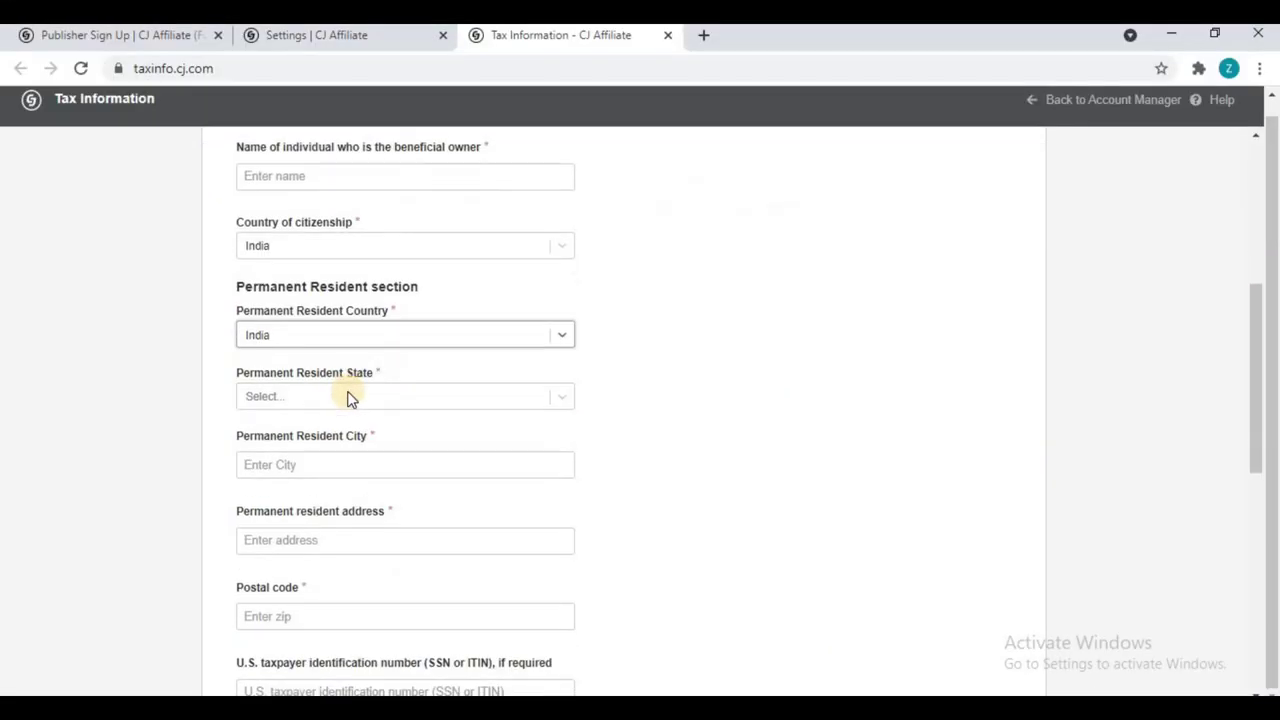
pyautogui.click(298, 397)
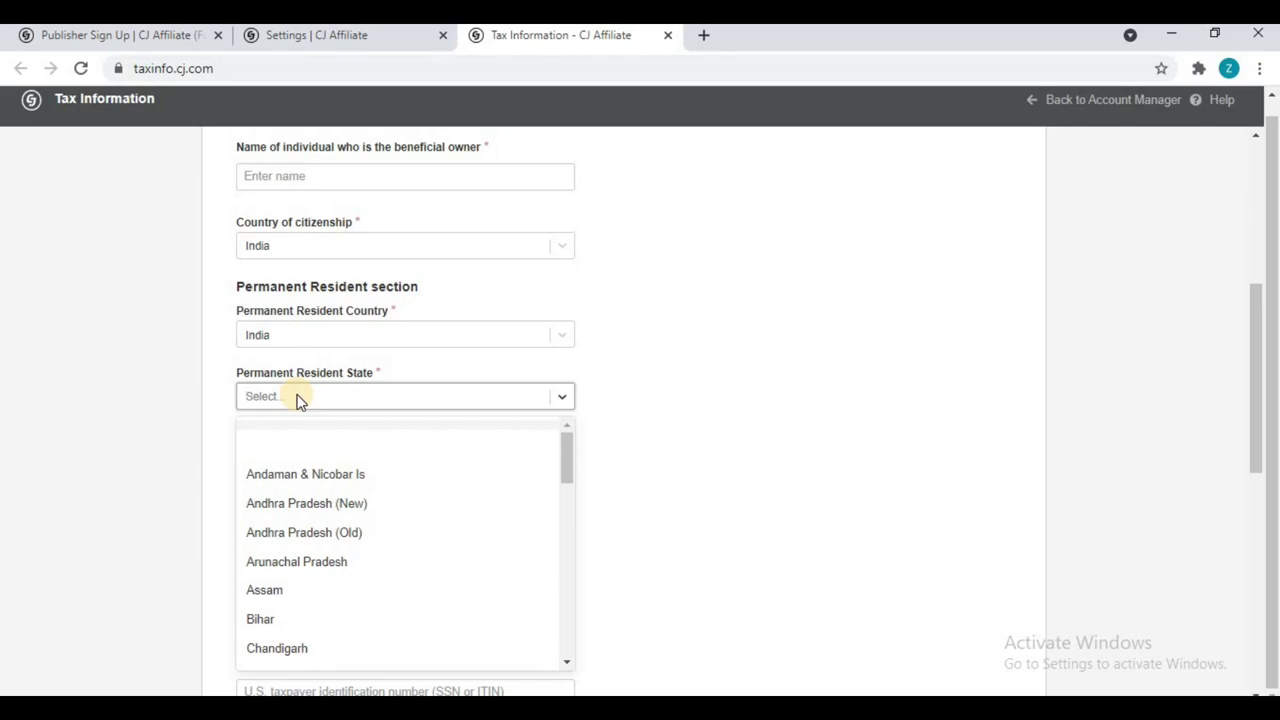
pyautogui.write('madh')
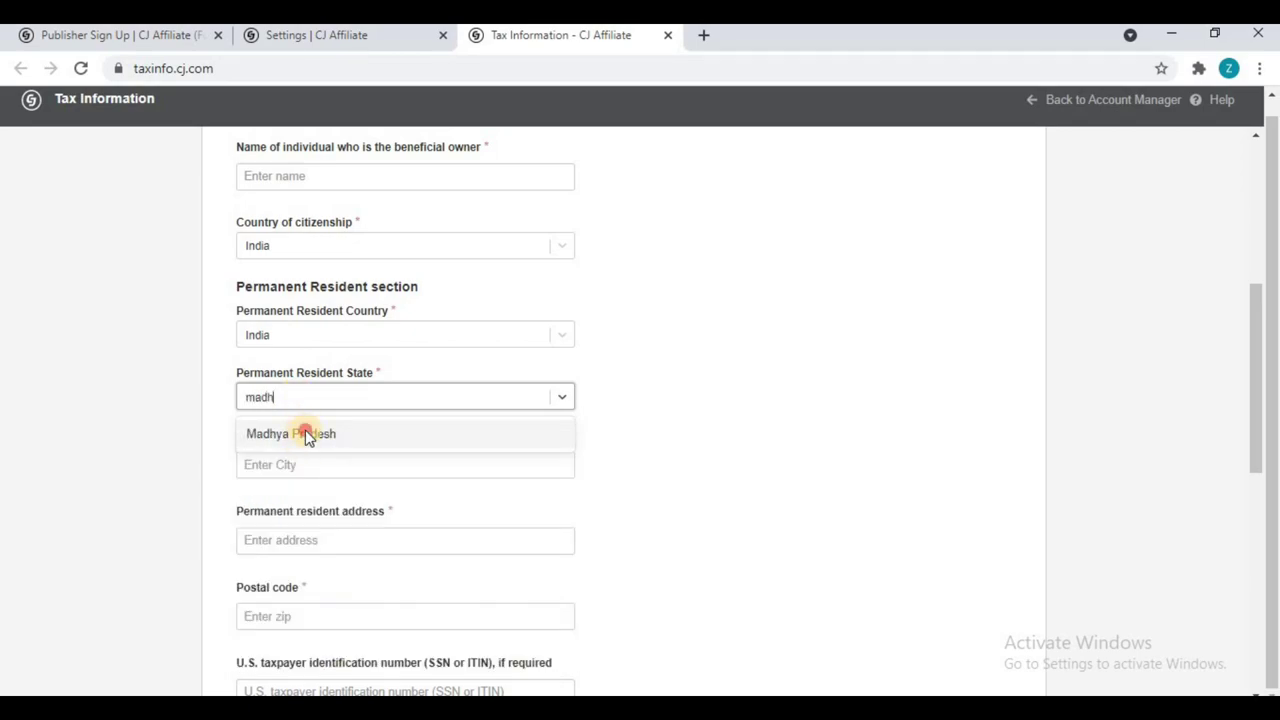
pyautogui.click(305, 434)
pyautogui.click(292, 462)
pyautogui.write('gwa')
pyautogui.press('BackSpace')
pyautogui.press('BackSpace')
pyautogui.press('BackSpace')
pyautogui.write('Gwalior')
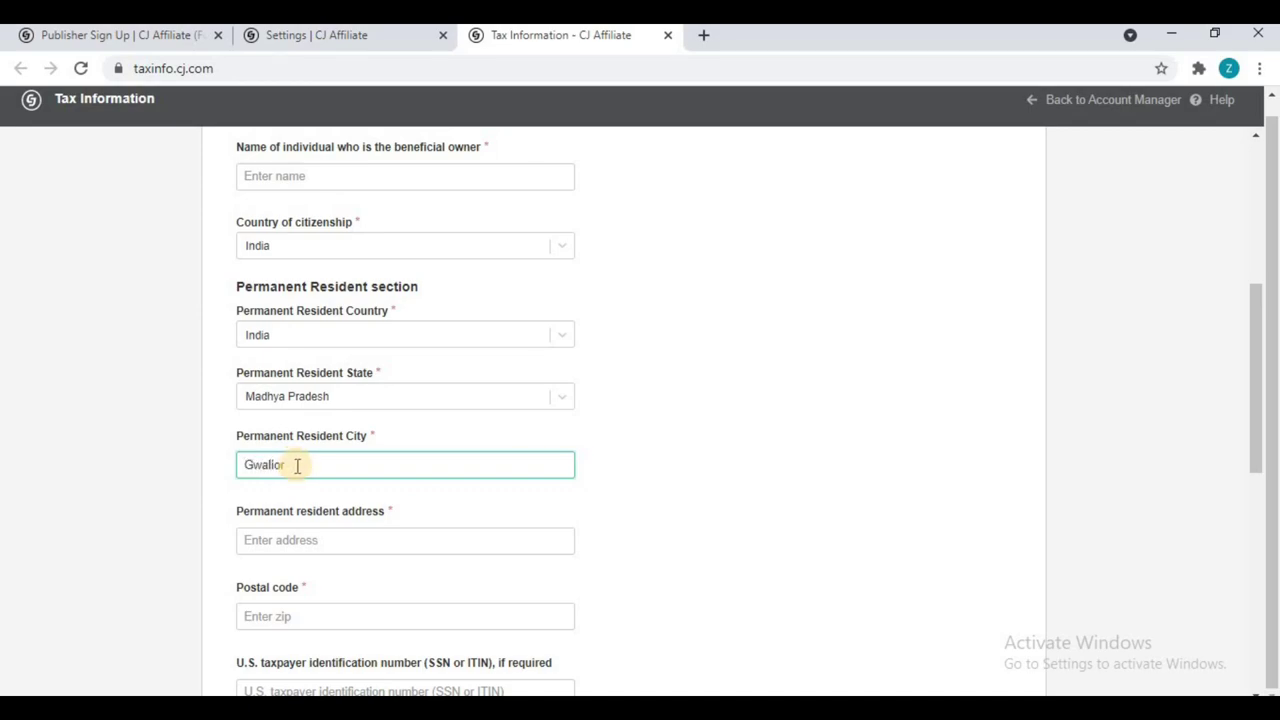
pyautogui.scroll(-1, 297, 465)
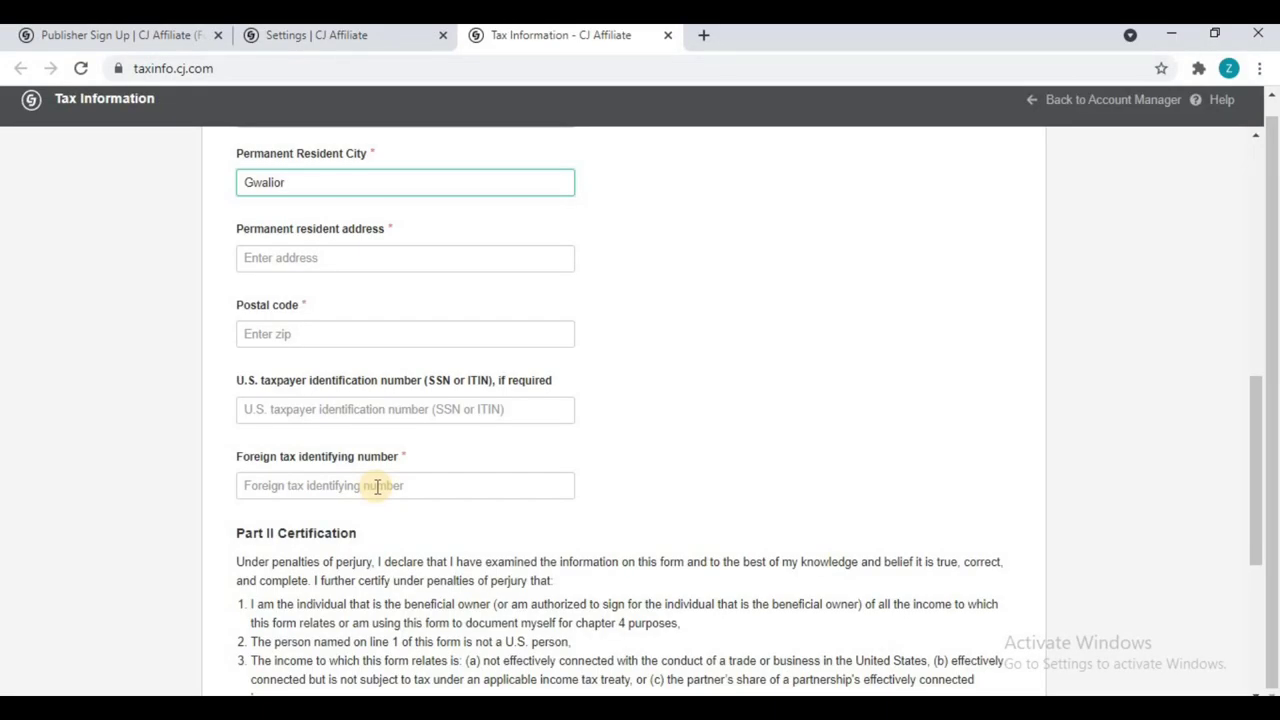
# Step: Sign the W-8BEN with the beneficial owner's name, save it, and return to Account Manager
pyautogui.scroll(-1, 255, 414)
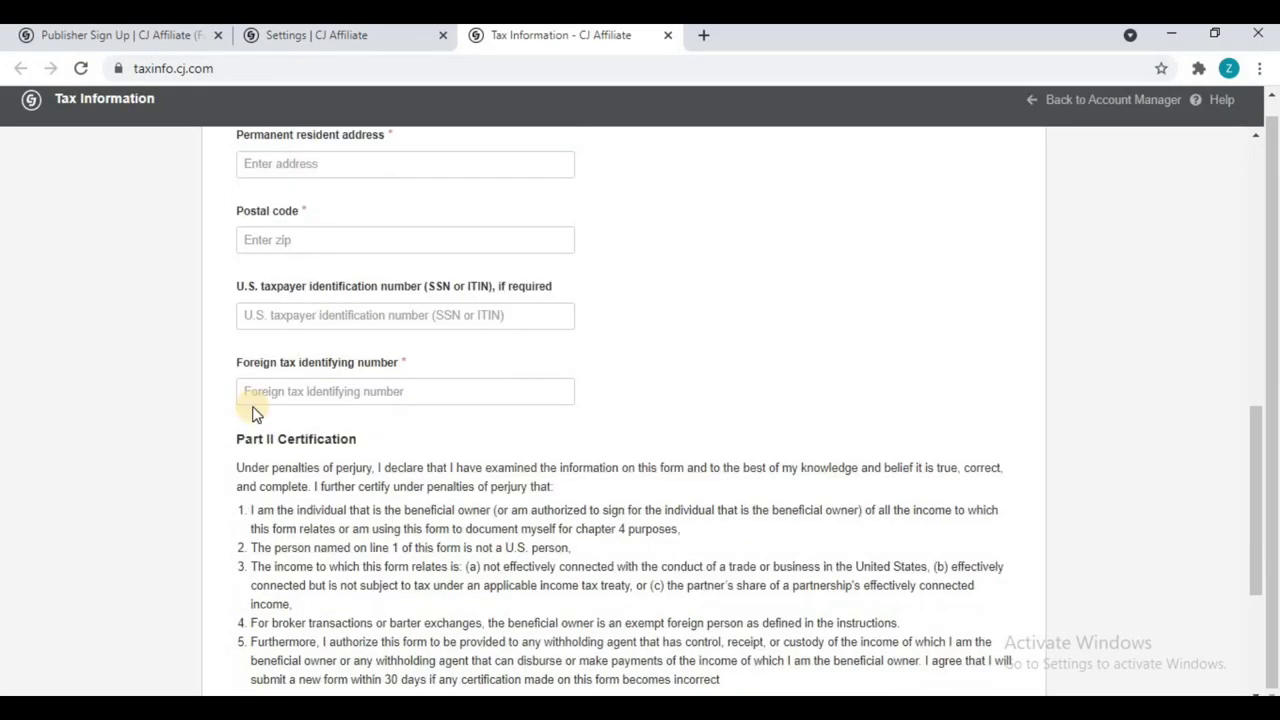
pyautogui.scroll(6, 251, 414)
pyautogui.scroll(-4, 246, 391)
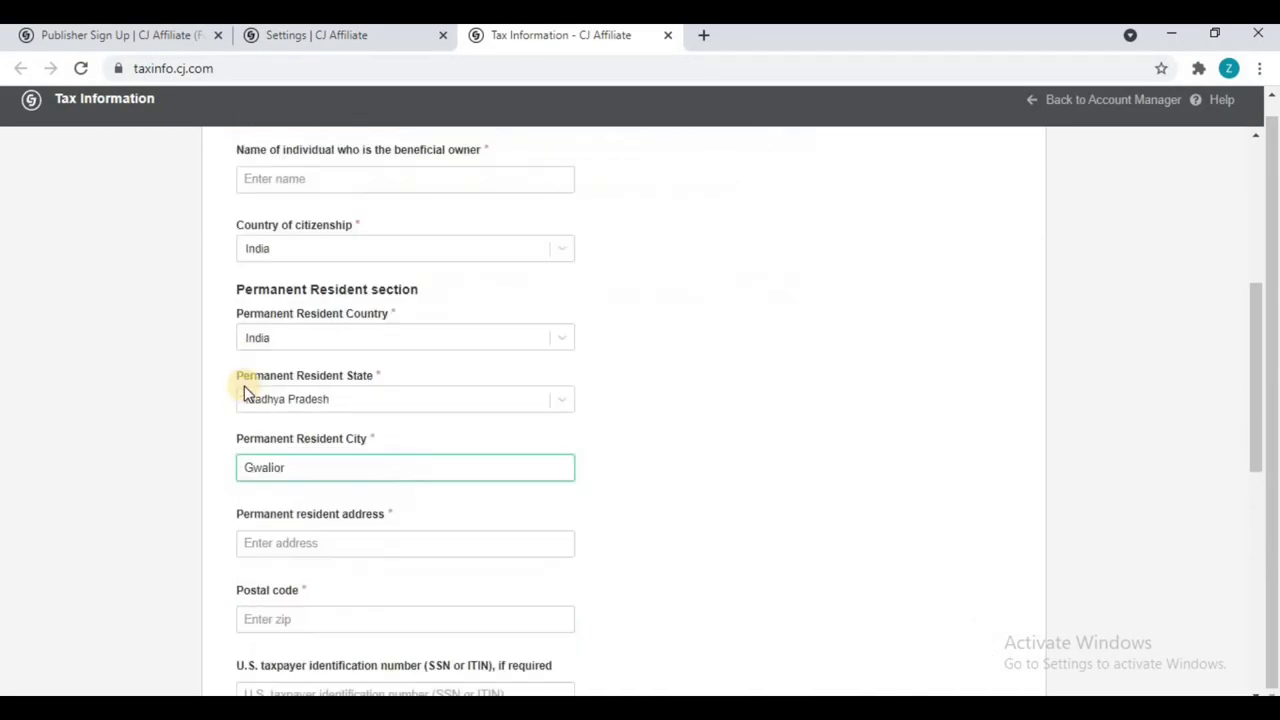
pyautogui.scroll(-2, 245, 391)
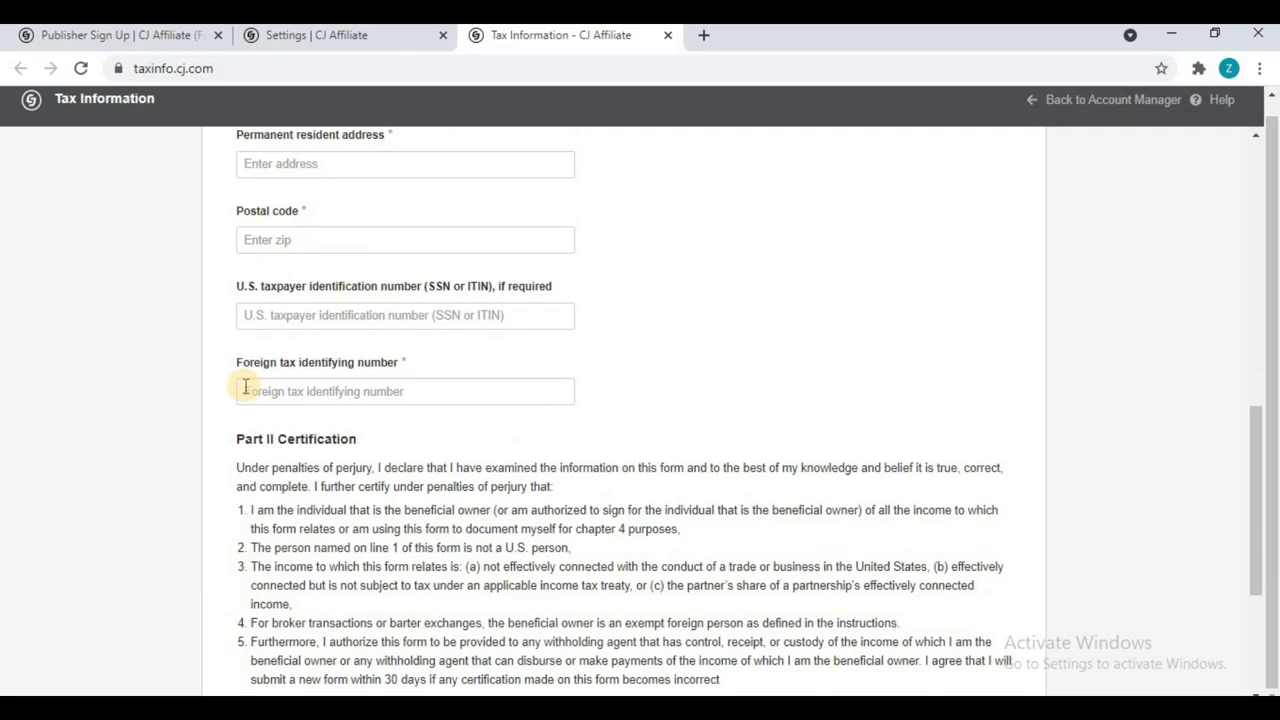
pyautogui.scroll(-3, 245, 387)
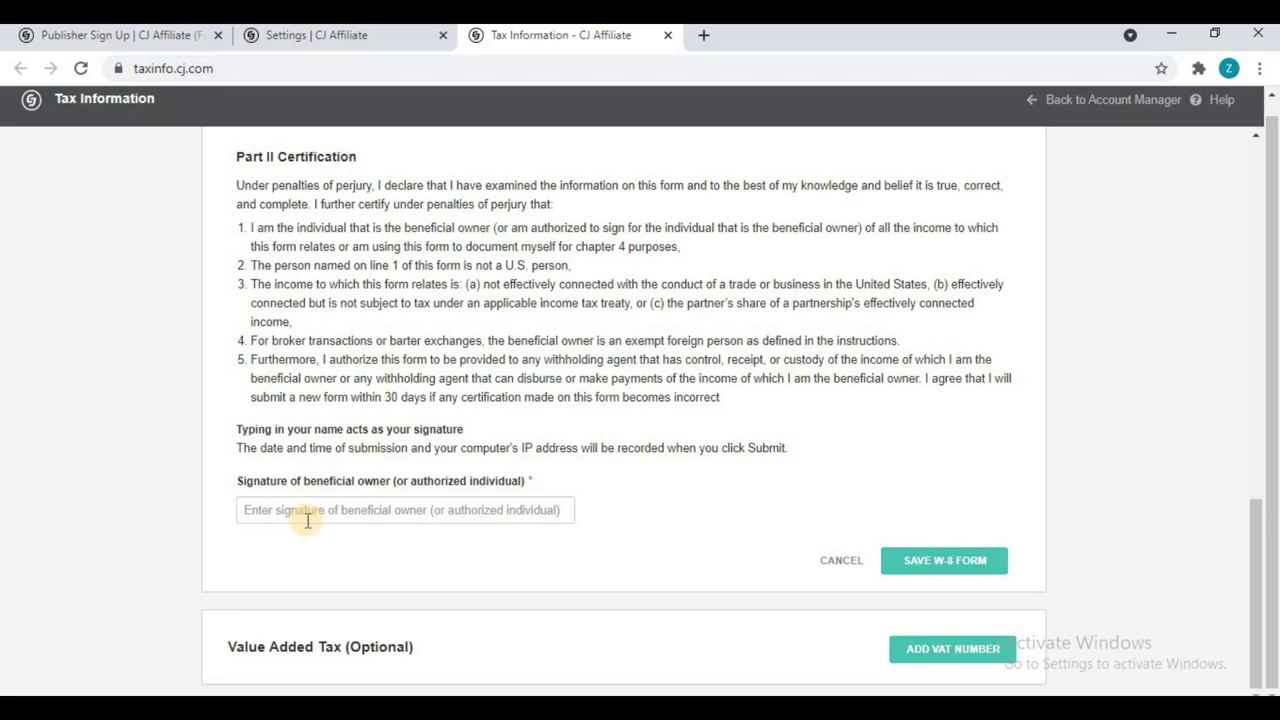
pyautogui.click(308, 511)
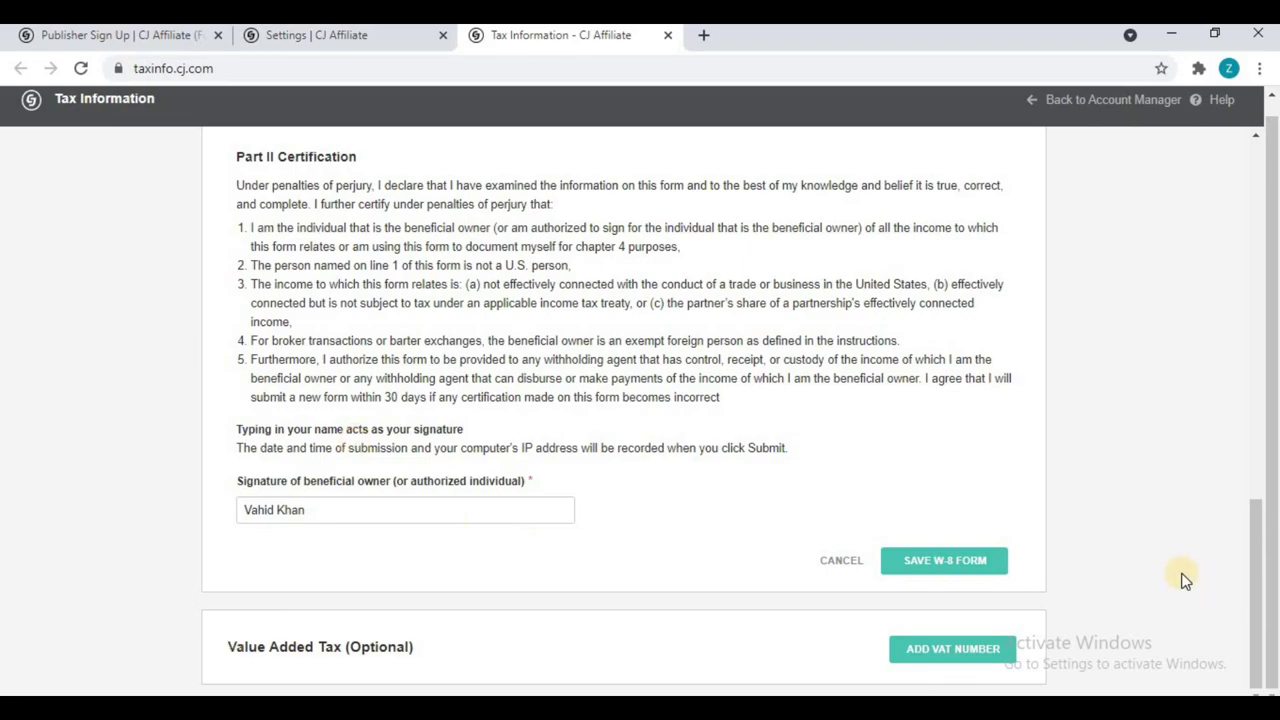
pyautogui.click(974, 568)
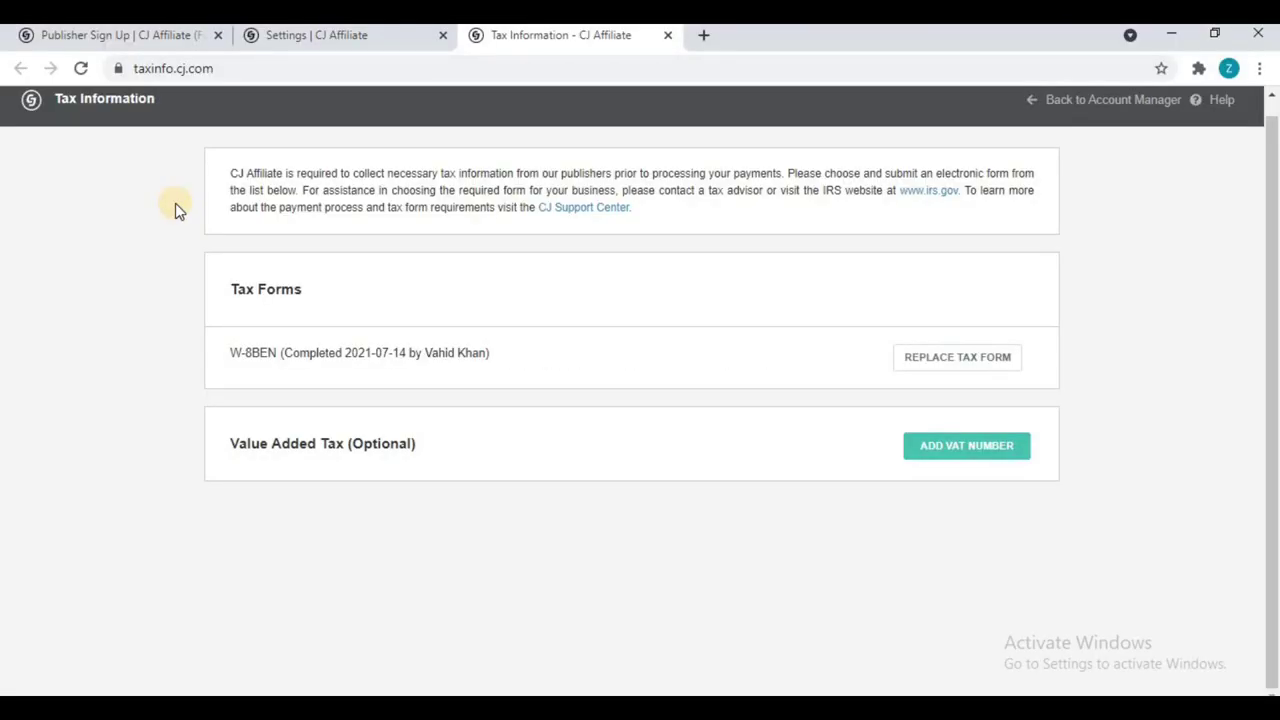
pyautogui.click(1120, 106)
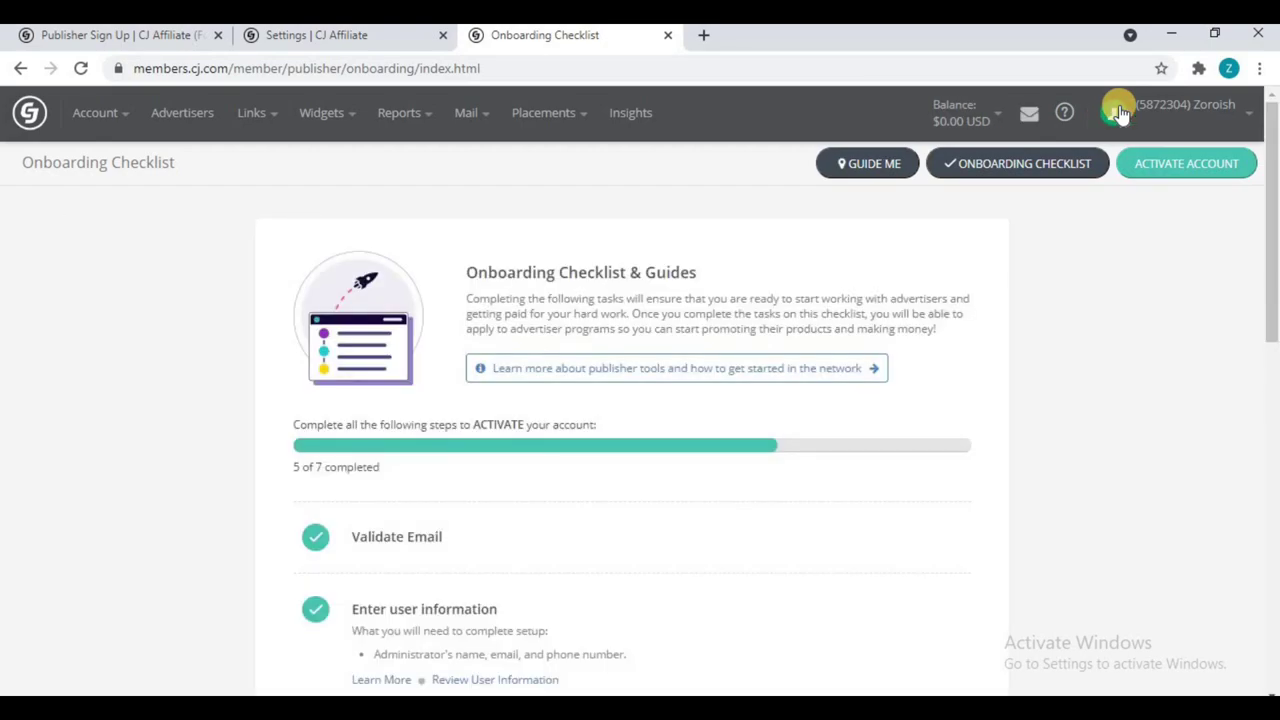
# Step: Review the checklist's completed company details step and scroll down to payment information
pyautogui.scroll(-5, 951, 337)
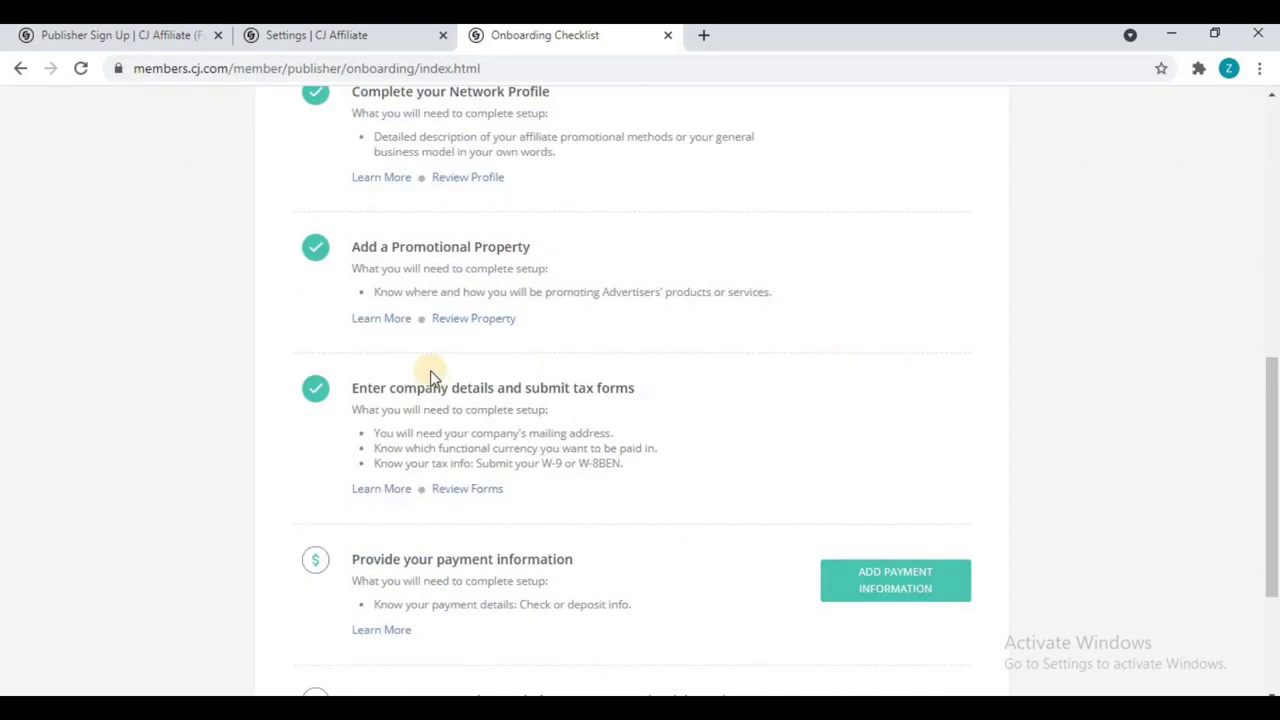
pyautogui.click(351, 391)
pyautogui.moveTo(351, 391); pyautogui.dragTo(674, 404)
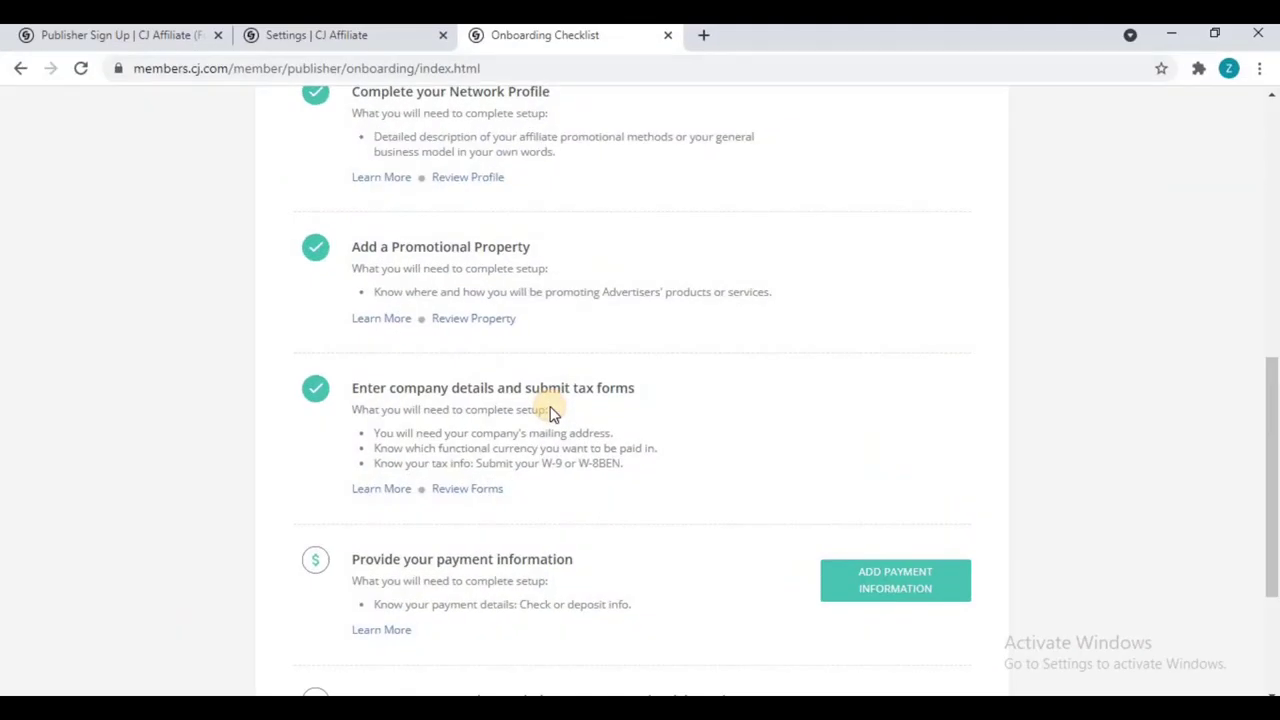
pyautogui.scroll(-1, 545, 408)
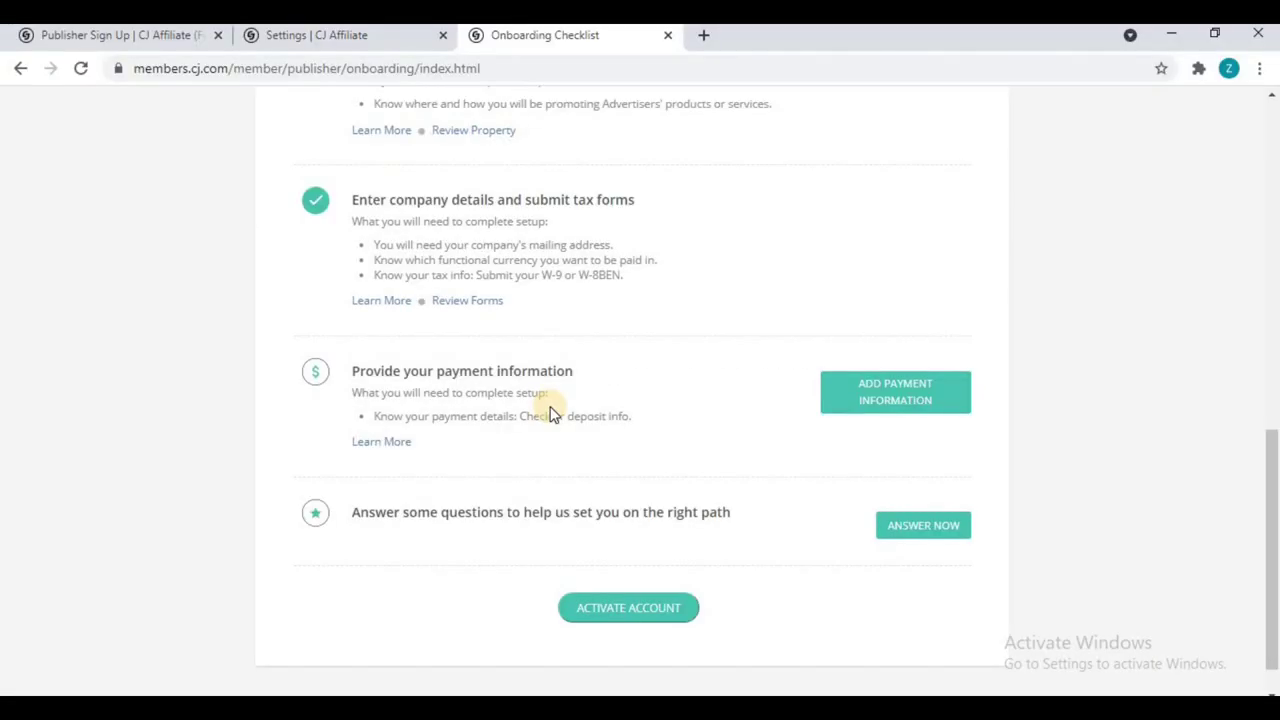
# Step: Unlock Payment Information editing by confirming the account password and the emailed verification code
pyautogui.click(880, 397)
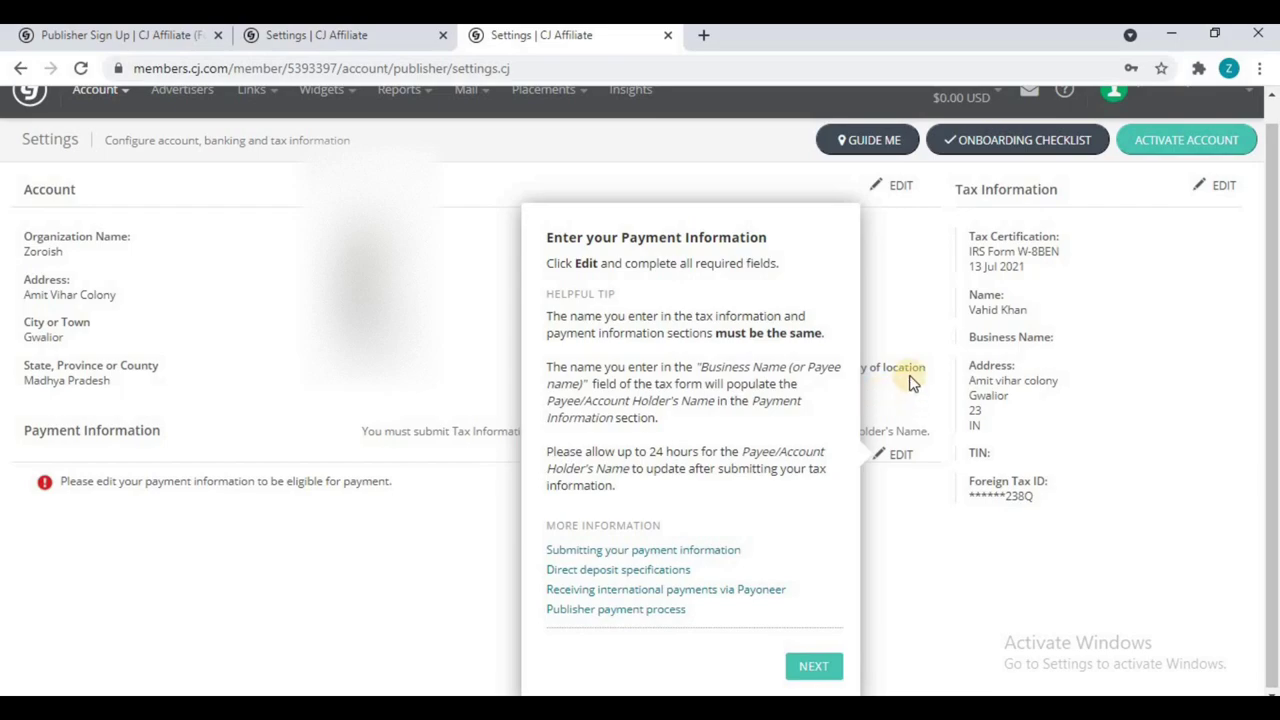
pyautogui.click(814, 666)
pyautogui.click(1033, 214)
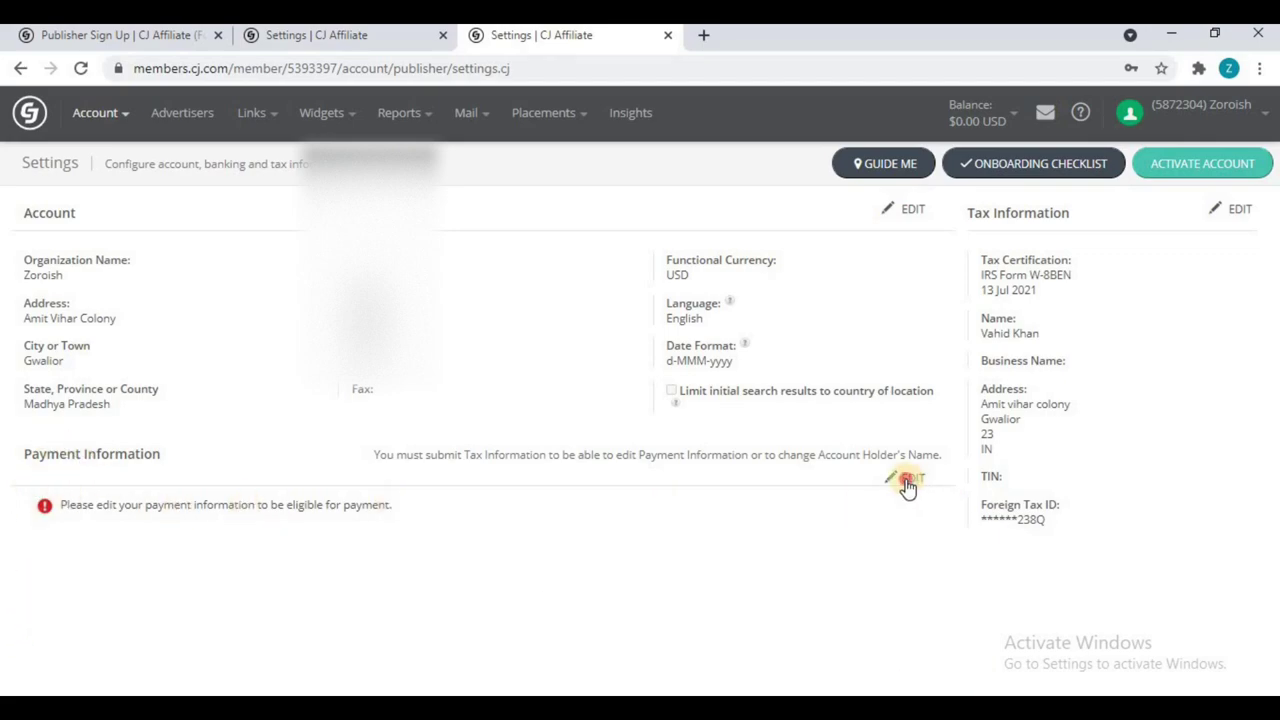
pyautogui.click(909, 481)
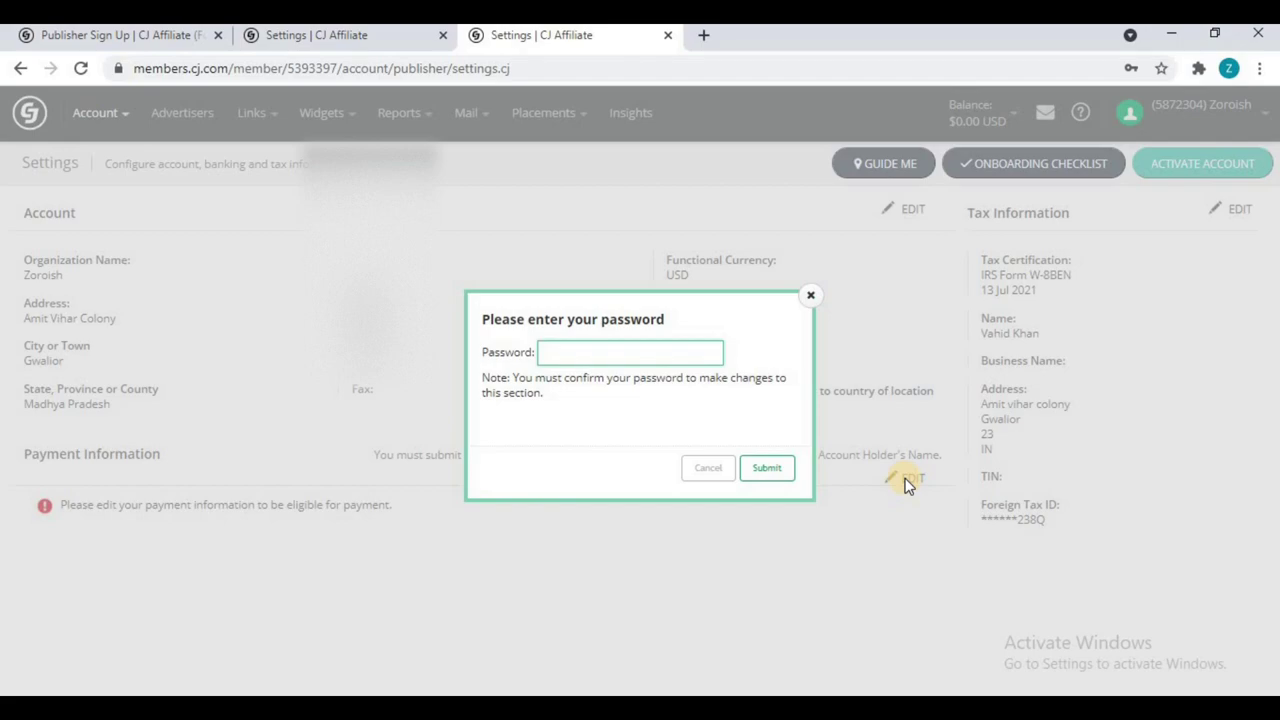
pyautogui.write('••••••••••')
pyautogui.click(752, 468)
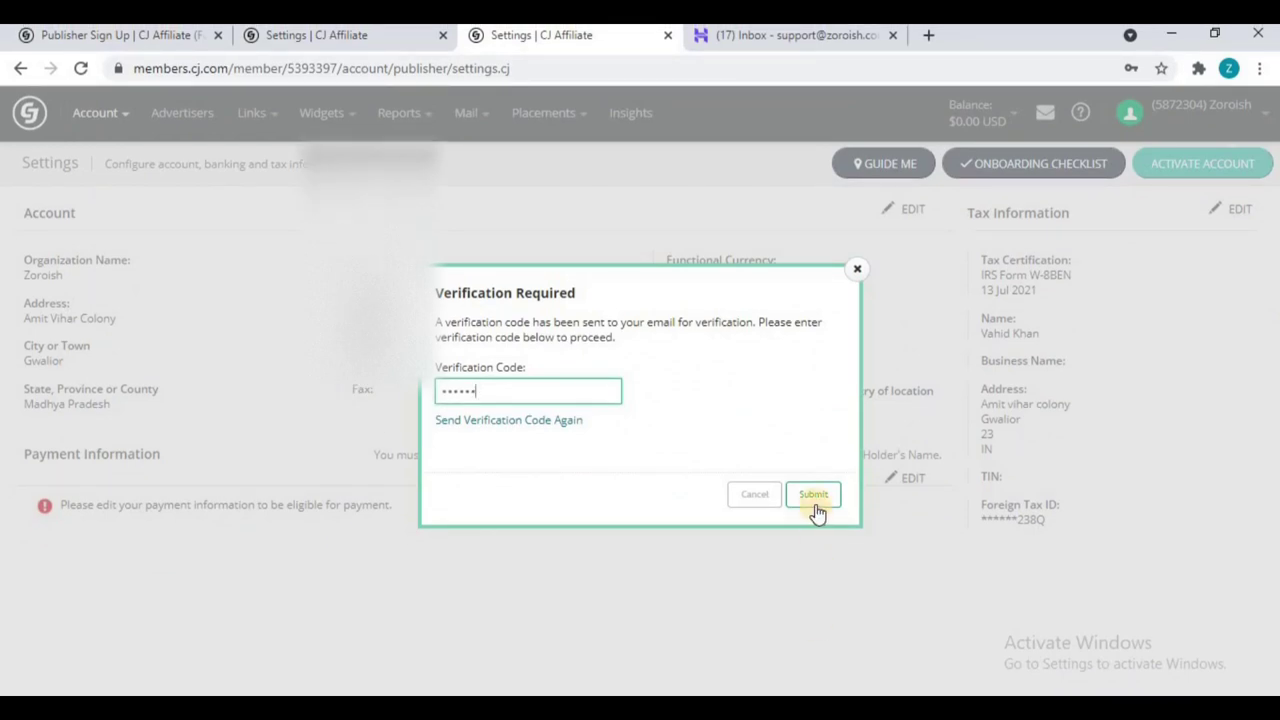
pyautogui.click(813, 496)
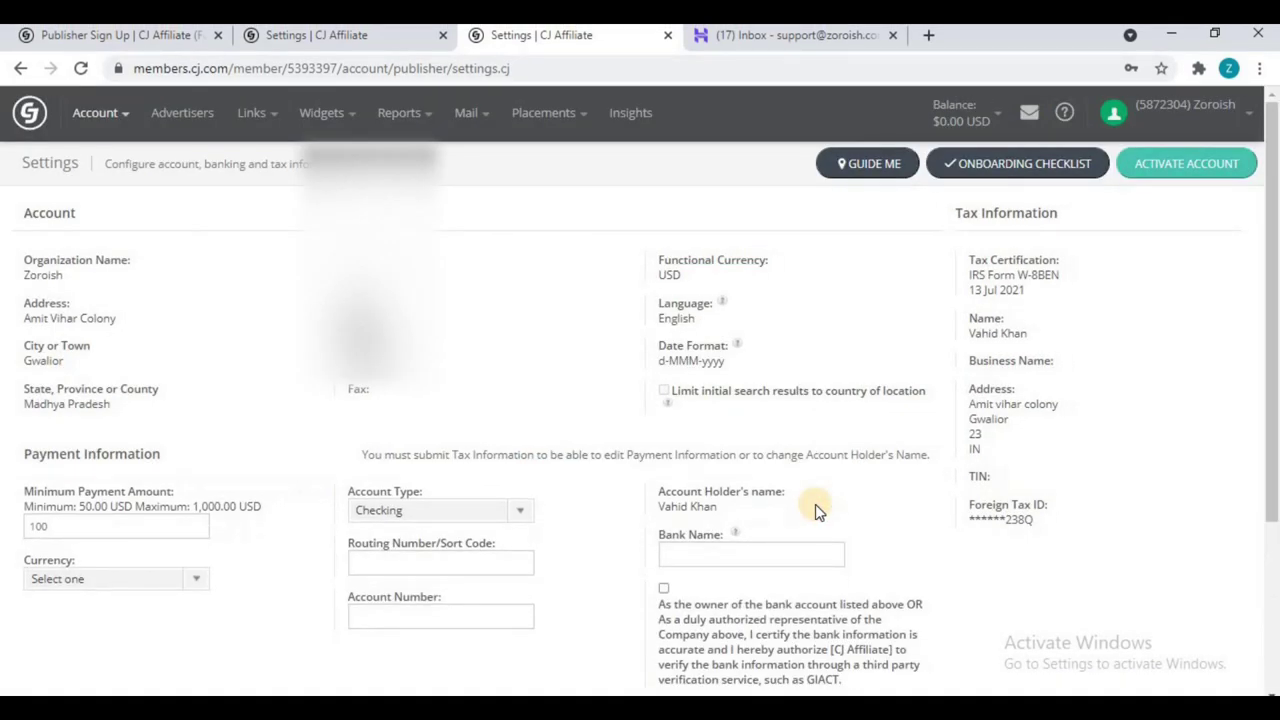
# Step: Set the minimum payment amount to 50
pyautogui.scroll(-1, 815, 504)
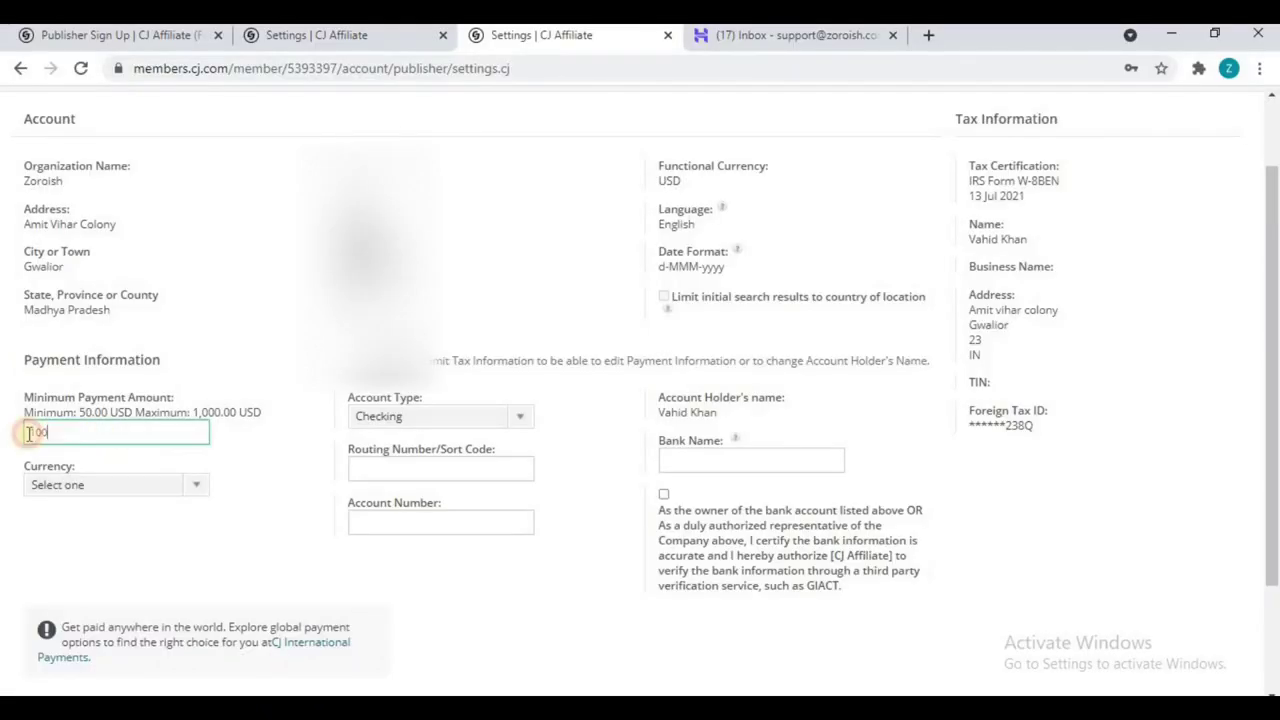
pyautogui.hotkey('ctrl', 'a')
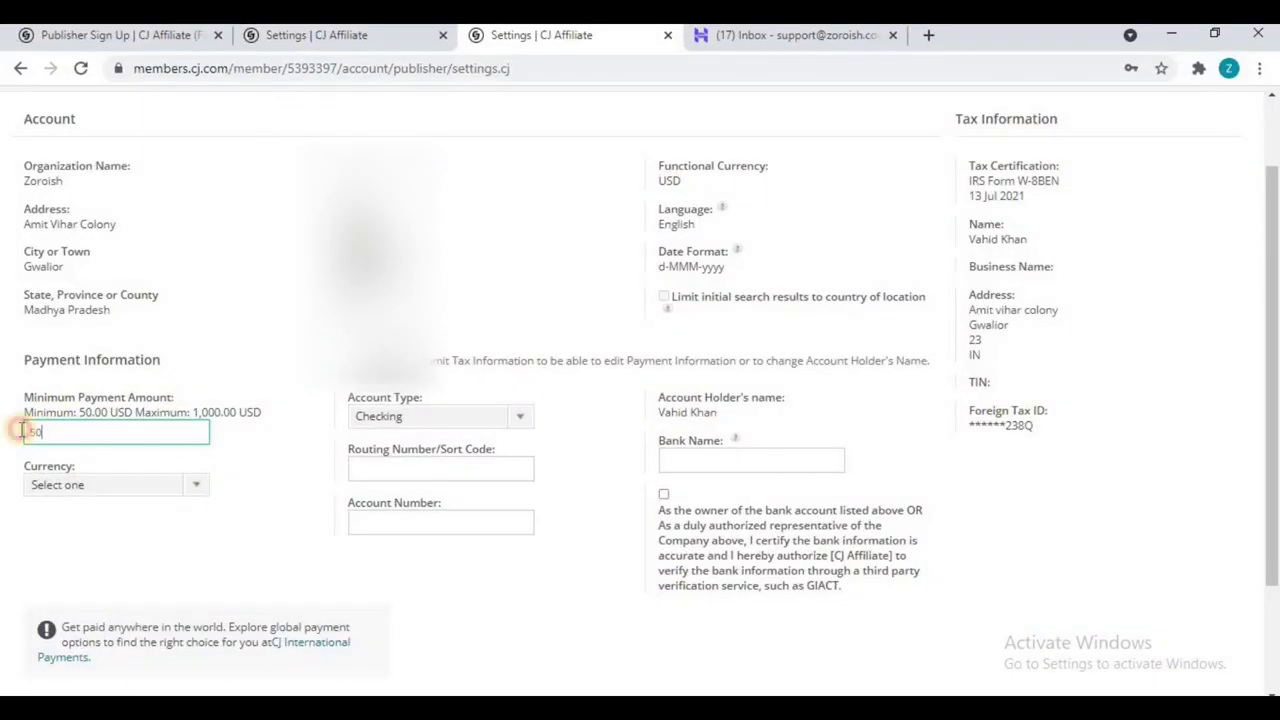
pyautogui.press('BackSpace')
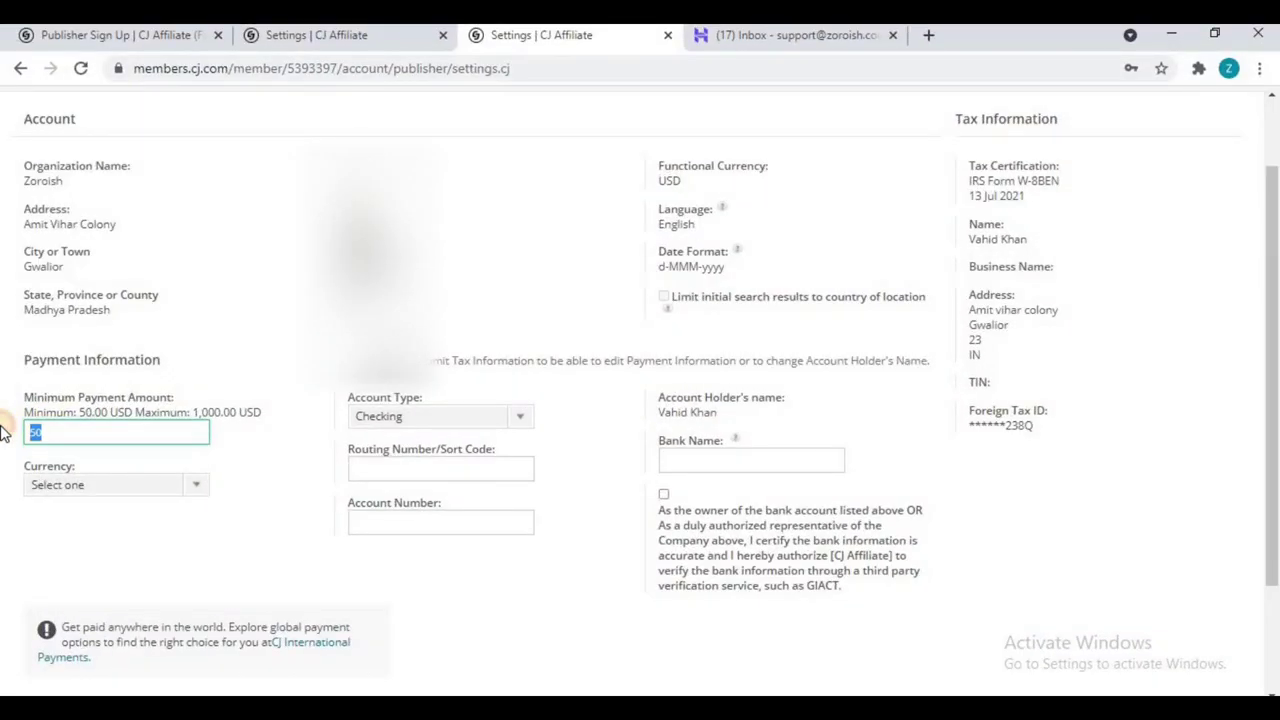
pyautogui.write('10')
pyautogui.click(3, 432)
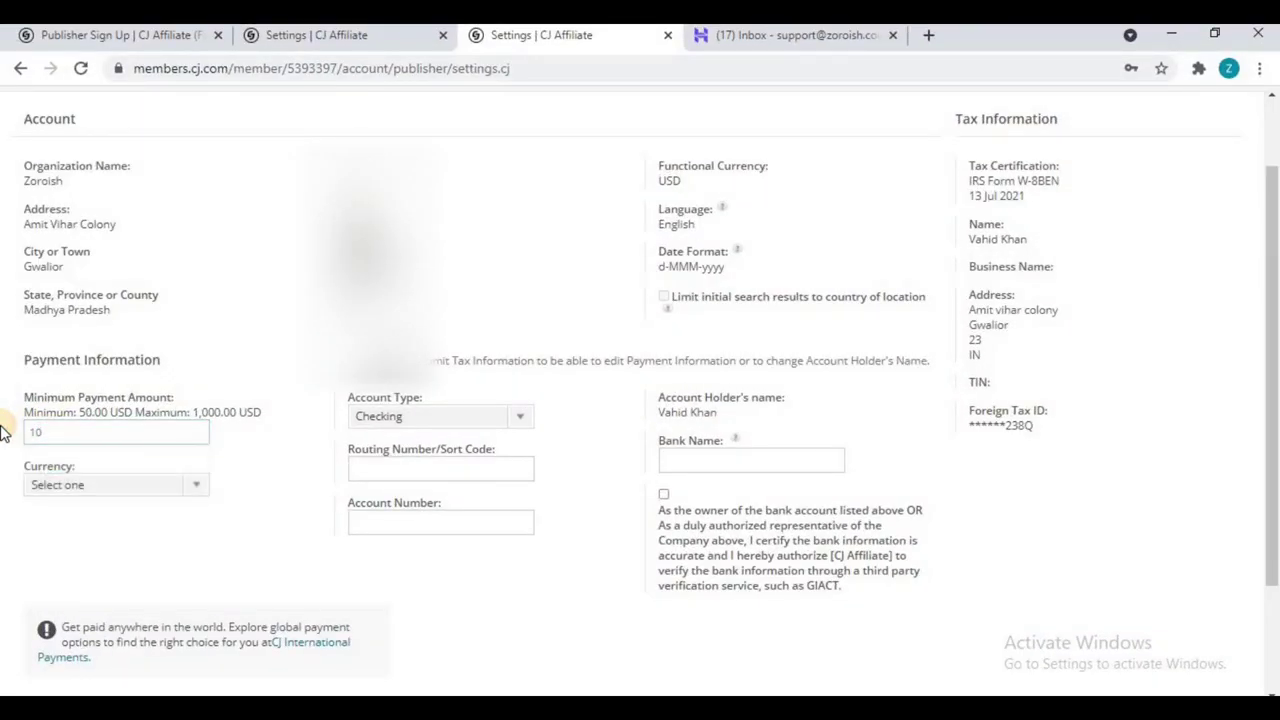
pyautogui.doubleClick(59, 431)
pyautogui.write('50')
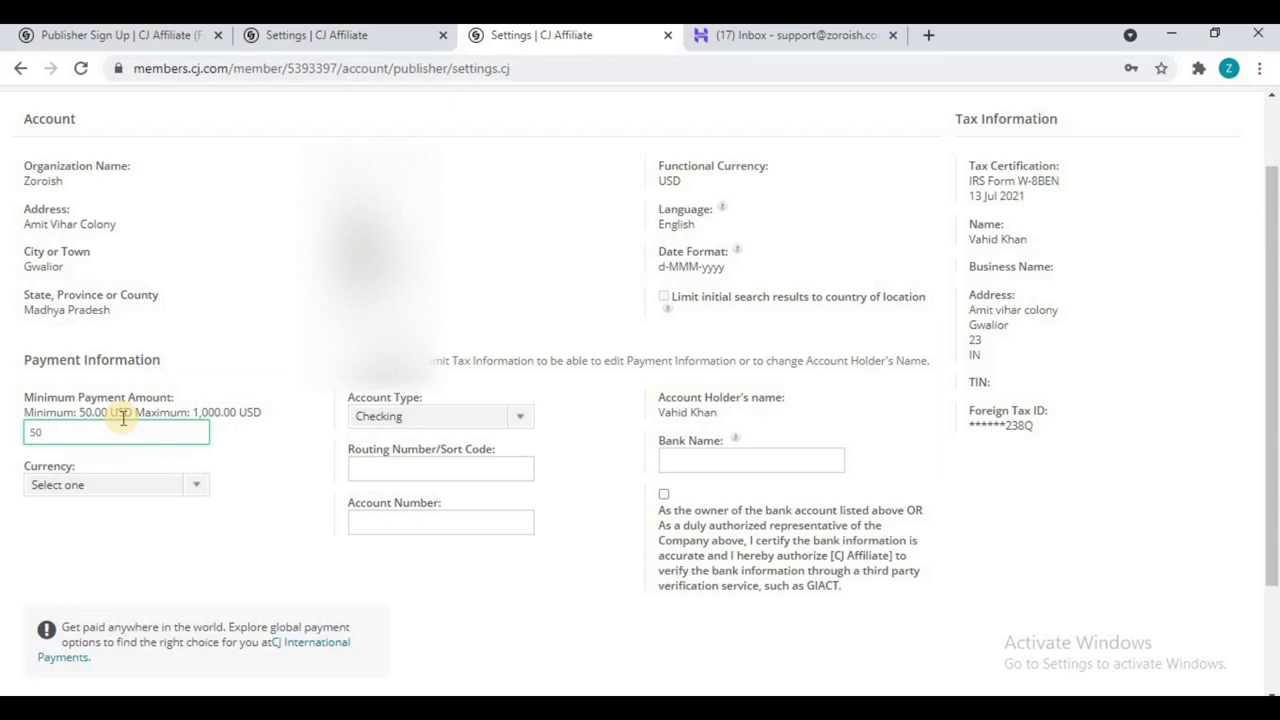
# Step: Choose UNITED STATES (USD) as currency and Savings as the account type
pyautogui.click(123, 486)
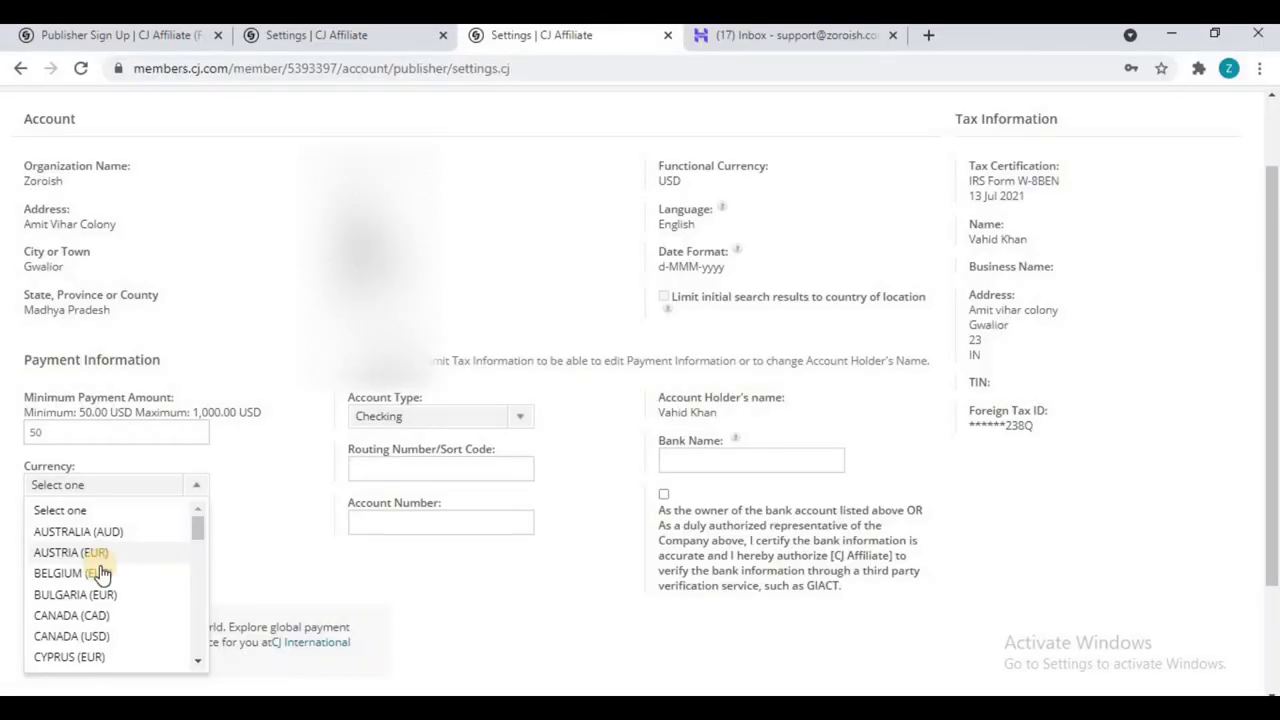
pyautogui.scroll(-6, 100, 570)
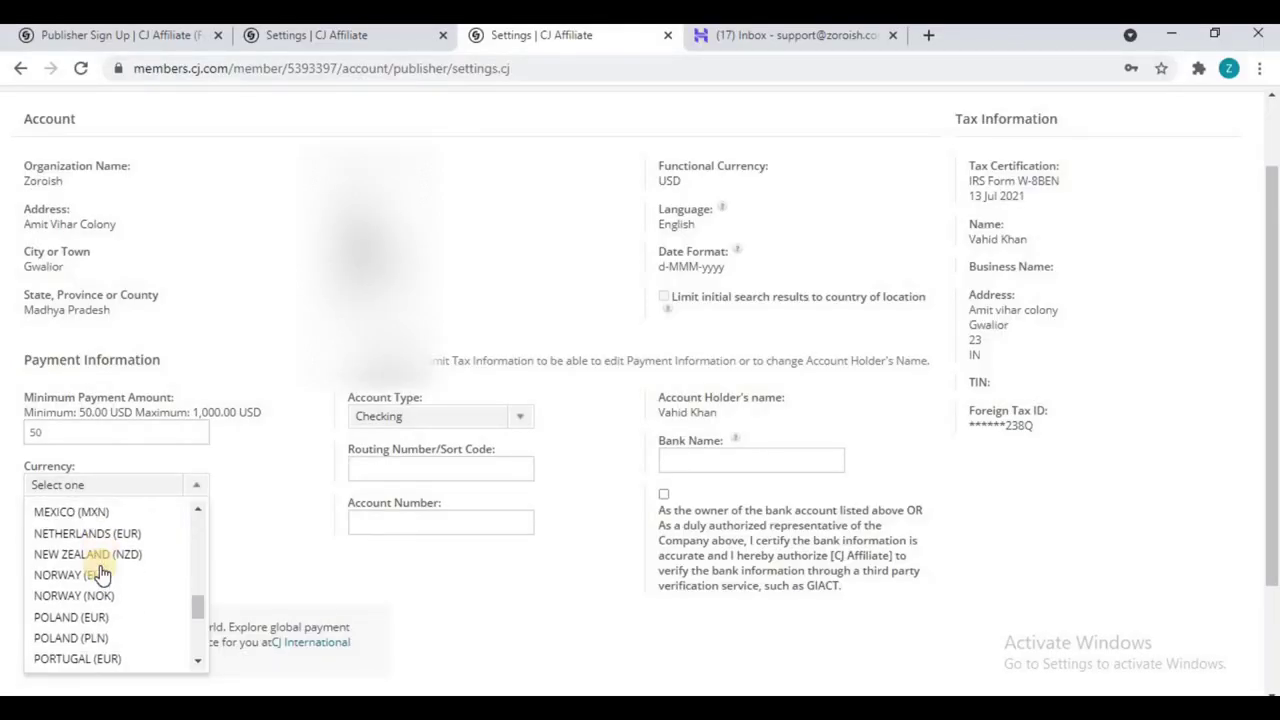
pyautogui.scroll(-4, 100, 572)
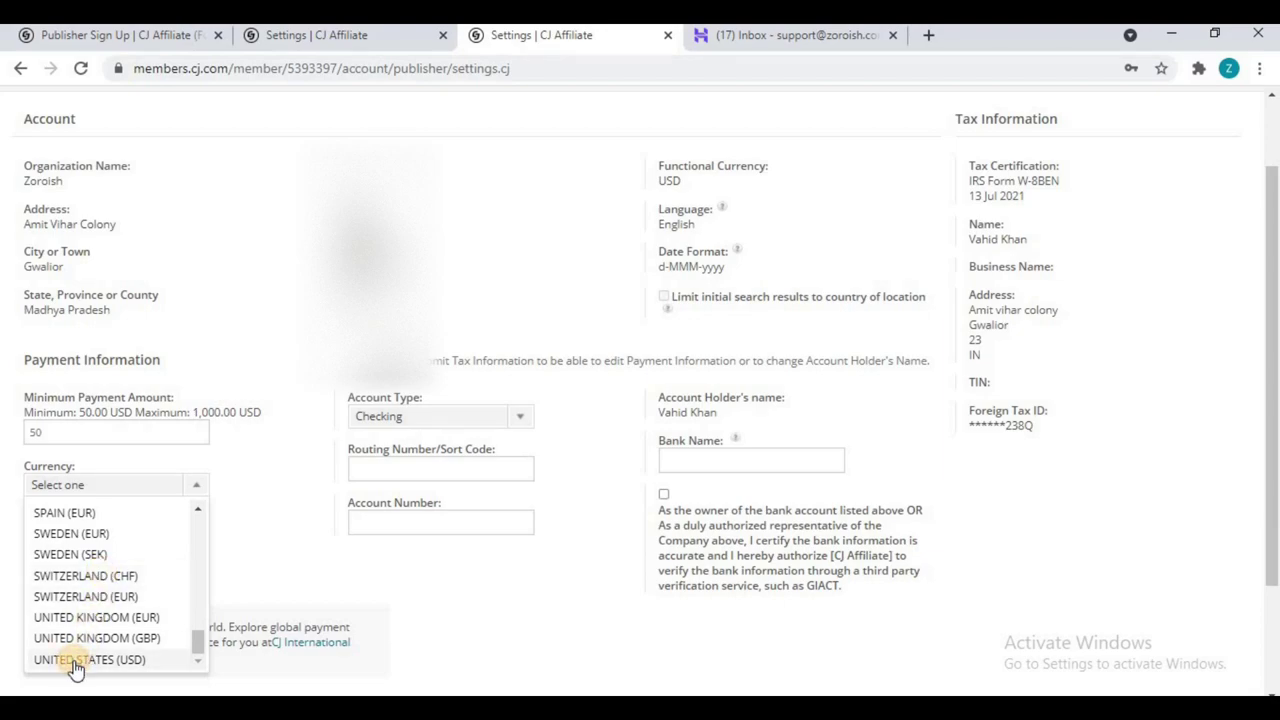
pyautogui.click(80, 660)
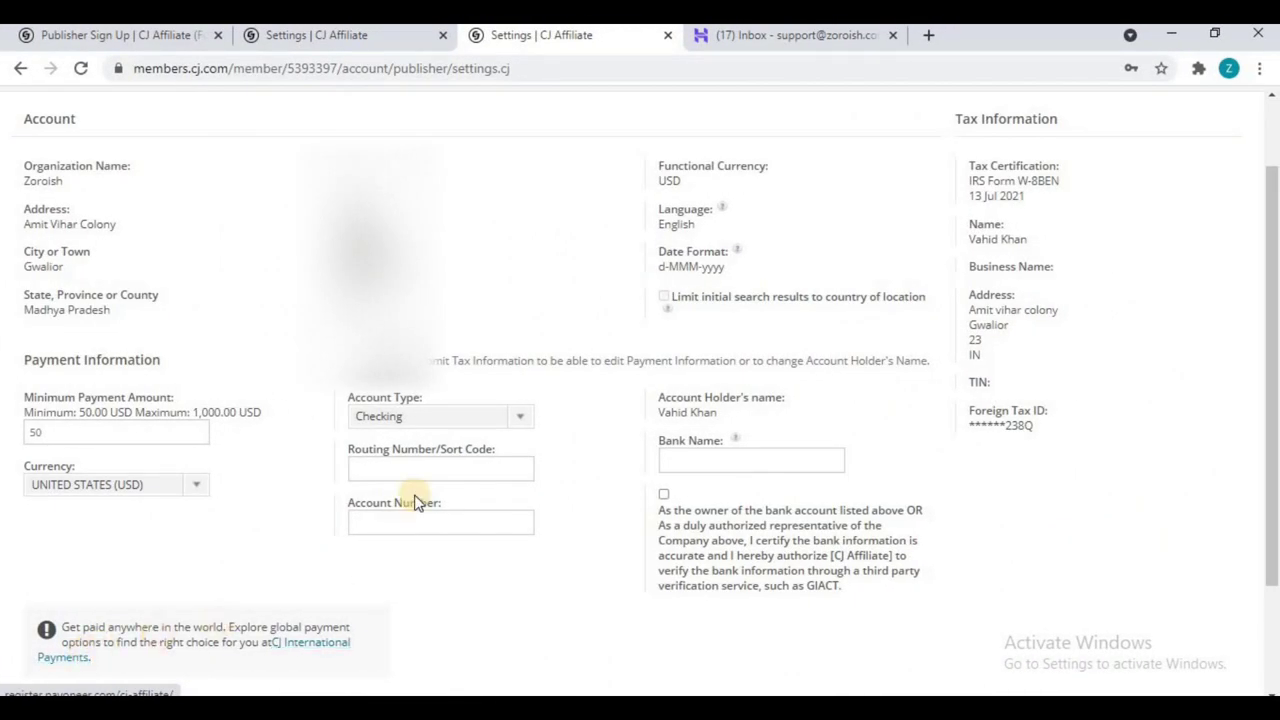
pyautogui.click(420, 424)
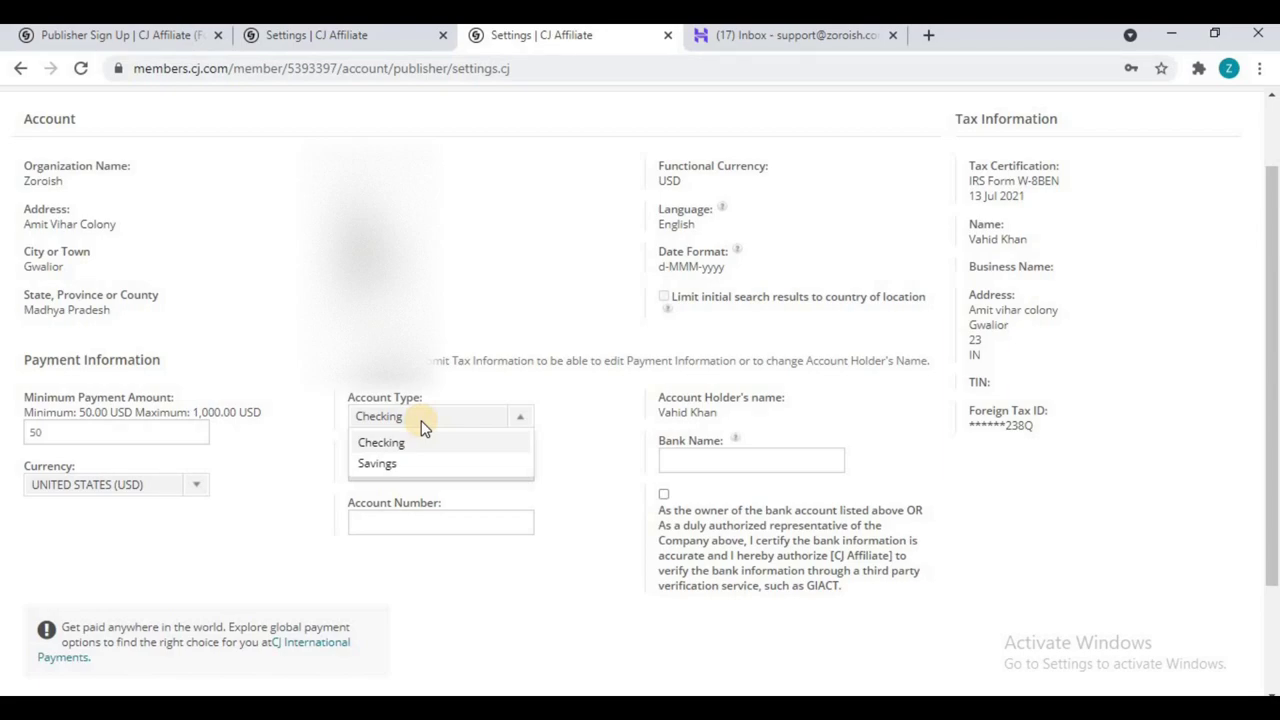
pyautogui.click(400, 463)
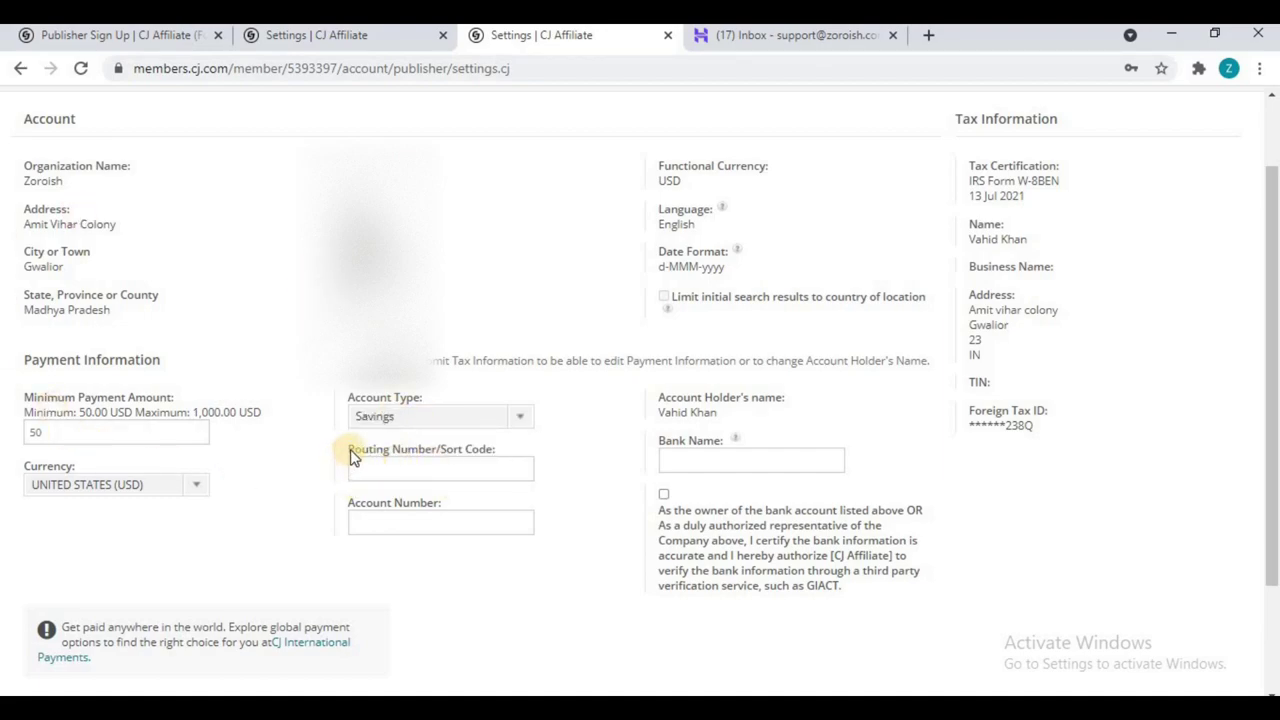
pyautogui.moveTo(350, 450); pyautogui.dragTo(494, 450)
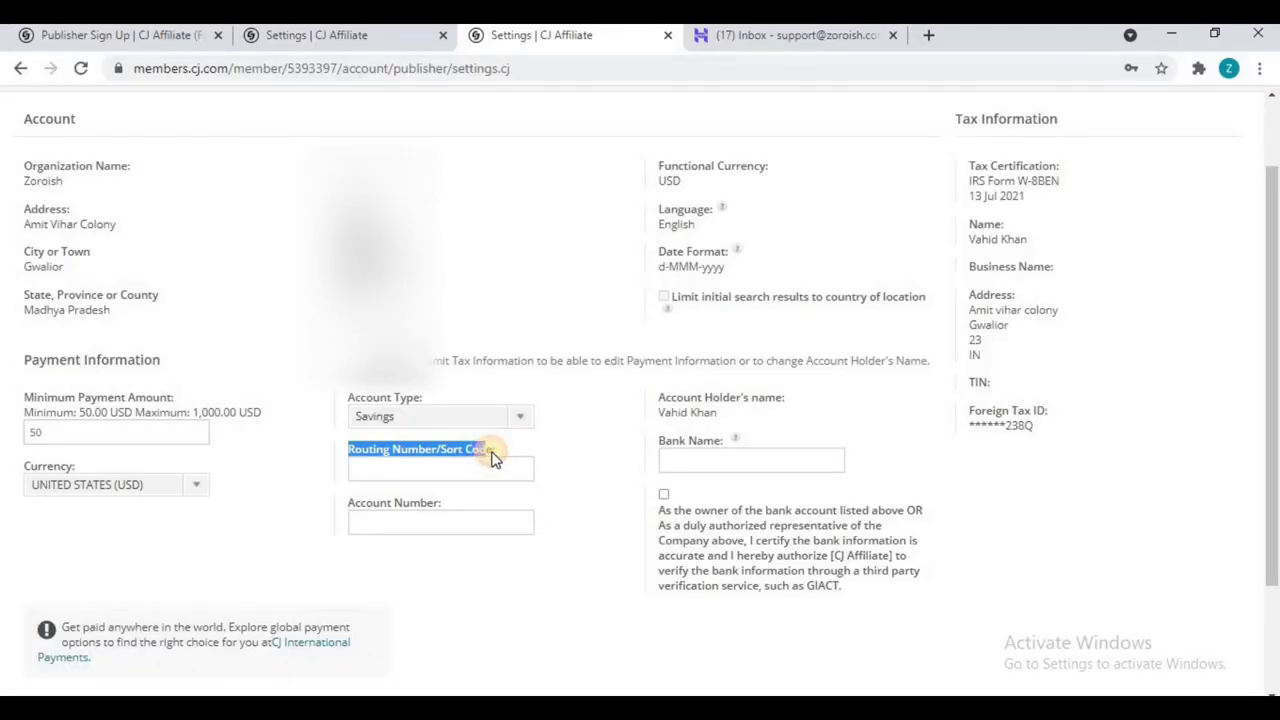
pyautogui.click(489, 454)
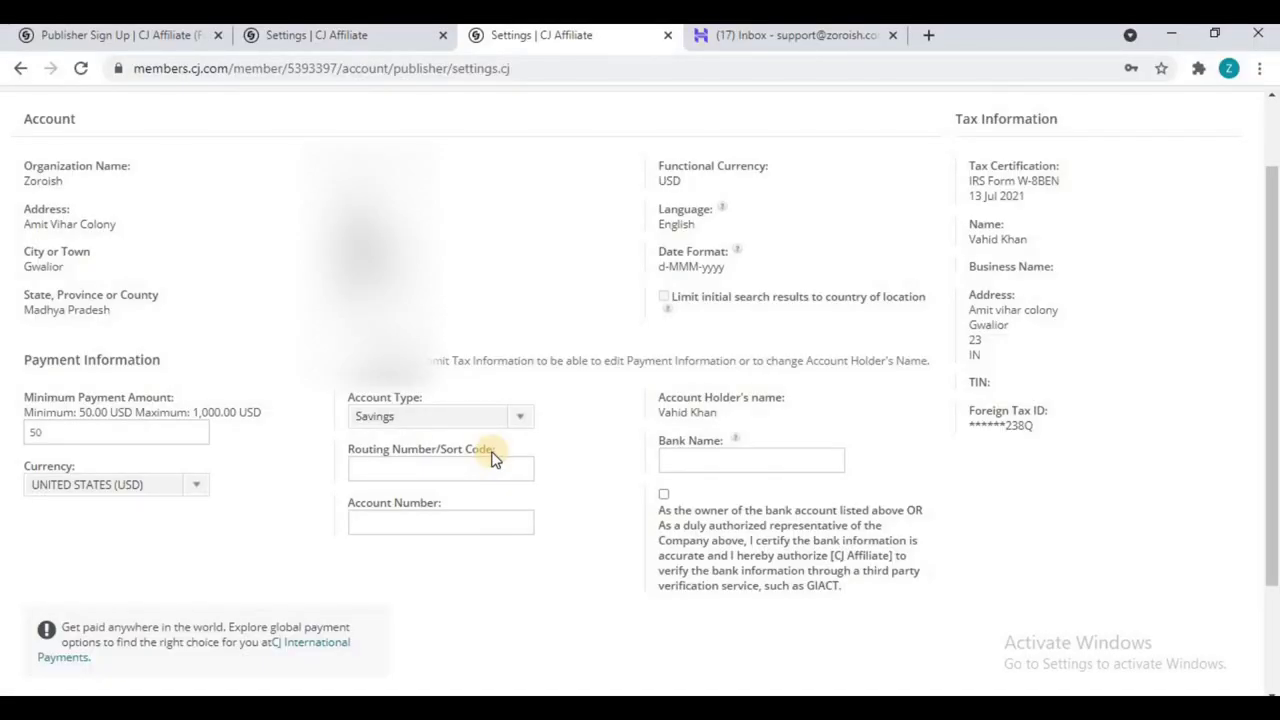
pyautogui.hotkey('ctrl', 't')
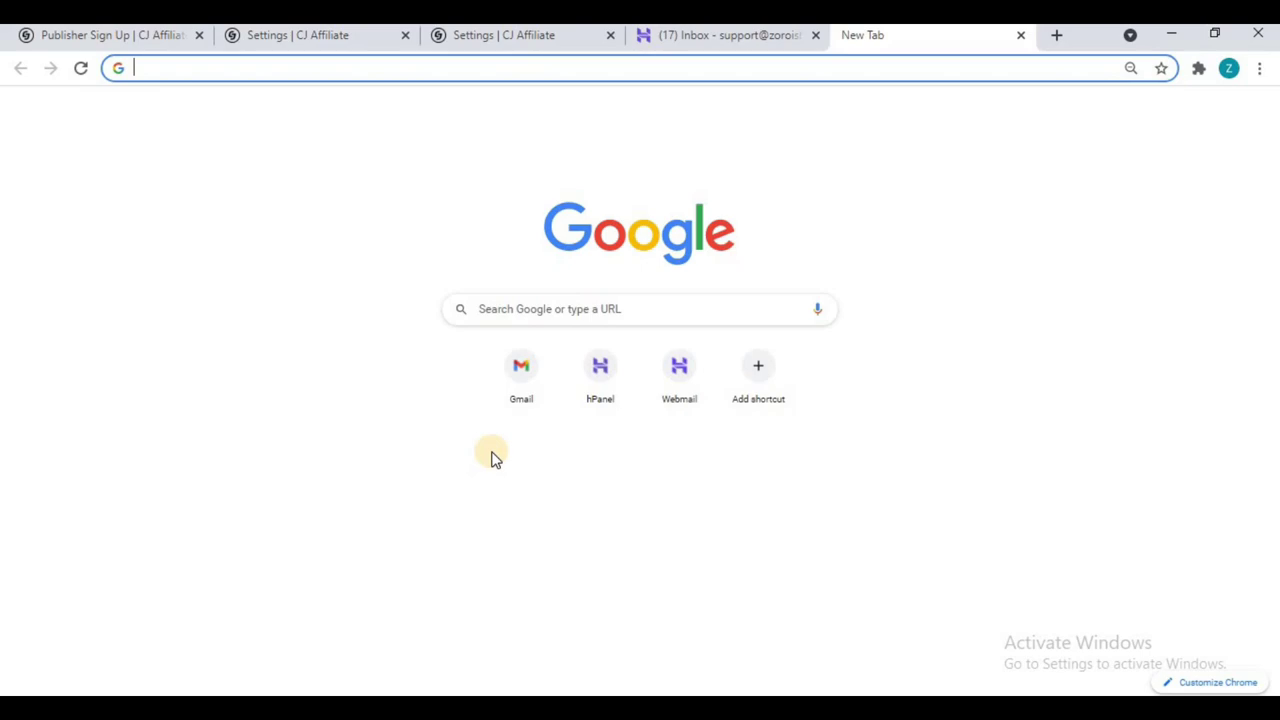
# Step: Search Google for 'bank of india routing number'
pyautogui.write('bank')
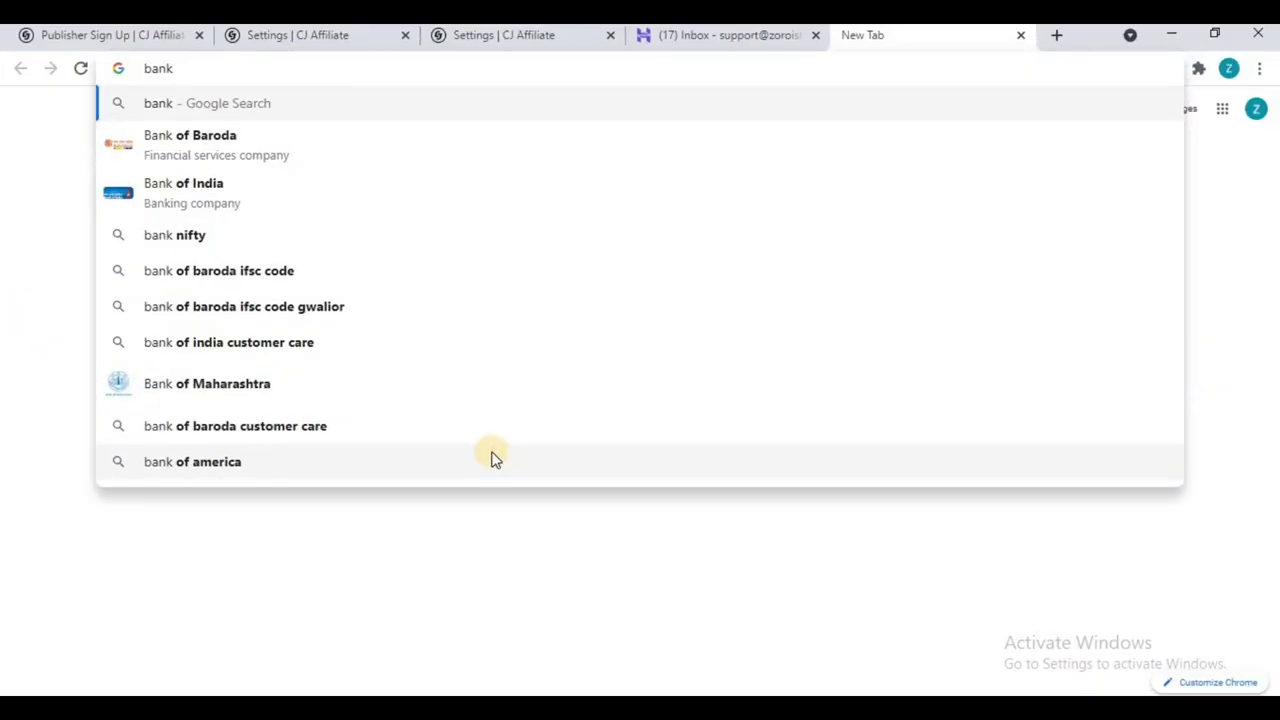
pyautogui.write(' of india')
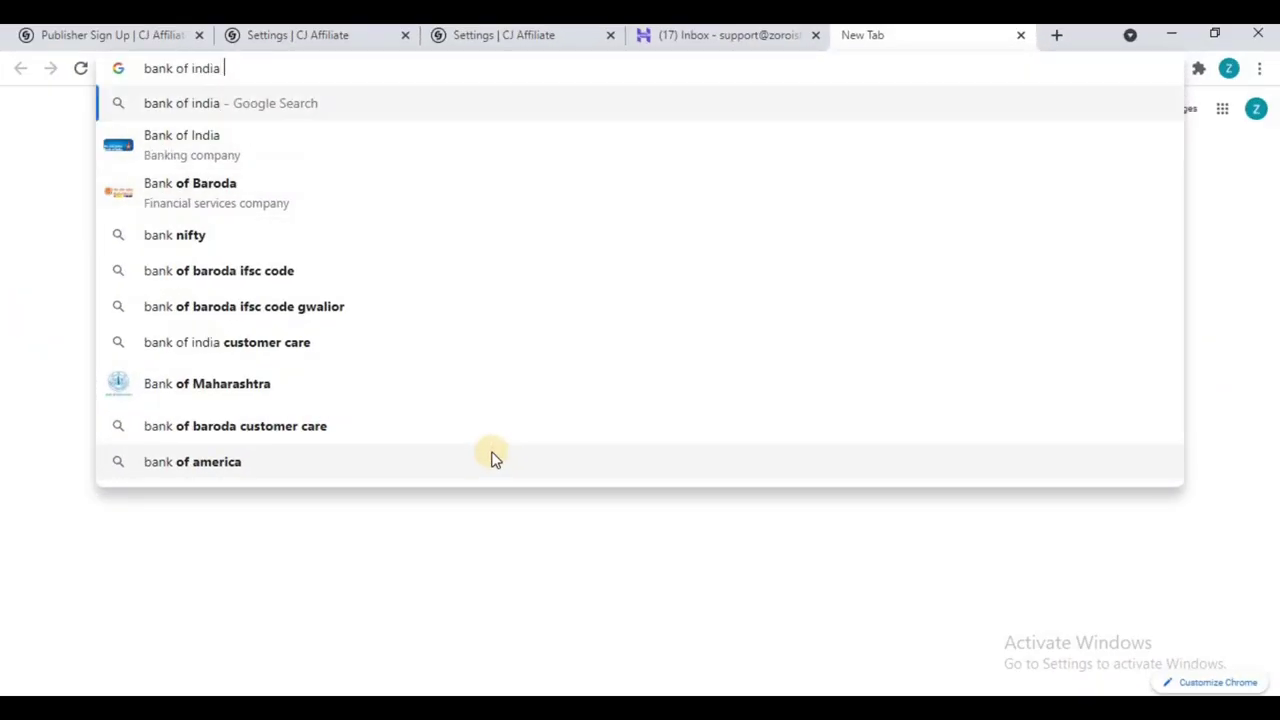
pyautogui.write(' routi')
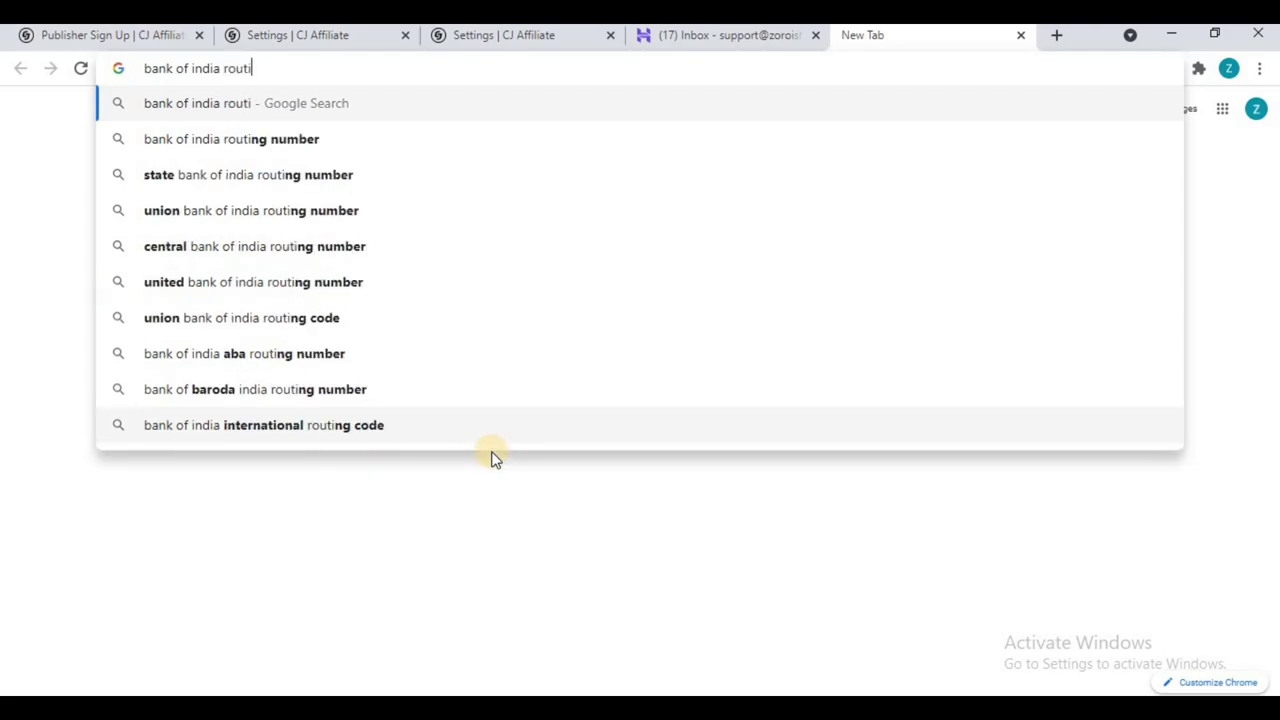
pyautogui.press('Down')
pyautogui.press('Return')
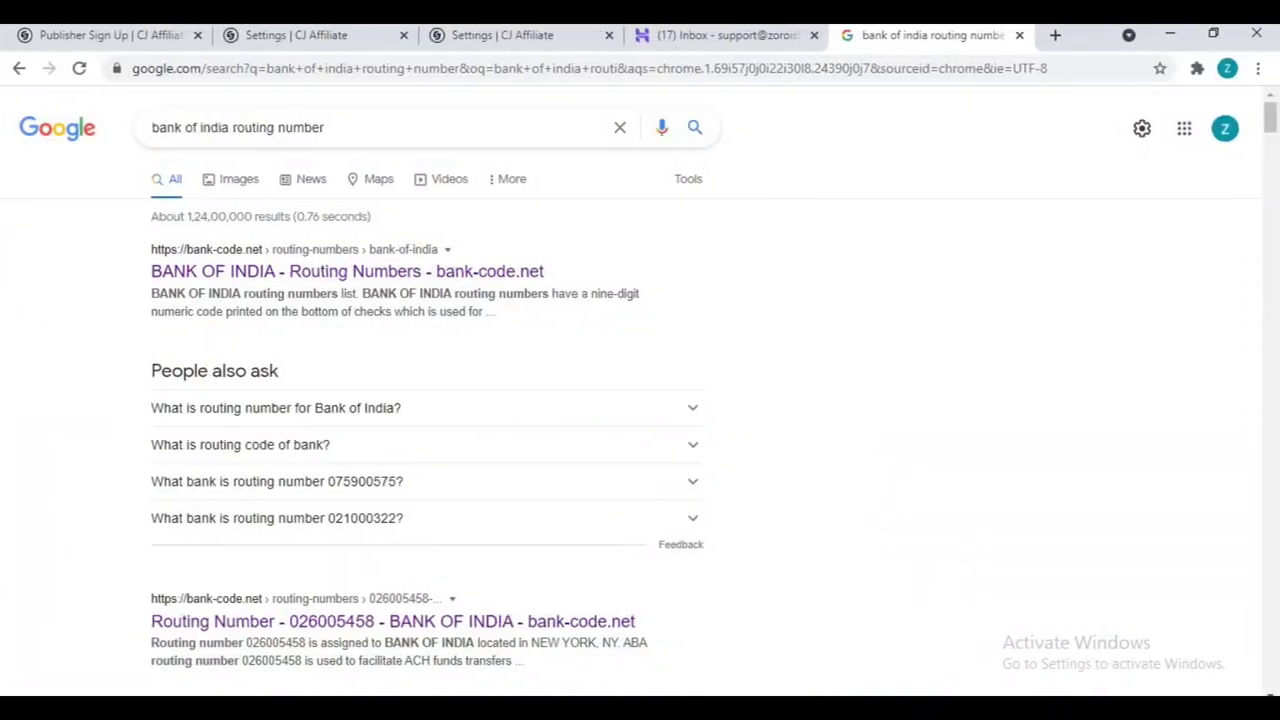
# Step: Open the bank-code.net result in a new tab and select routing number 026005458
pyautogui.rightClick(527, 622)
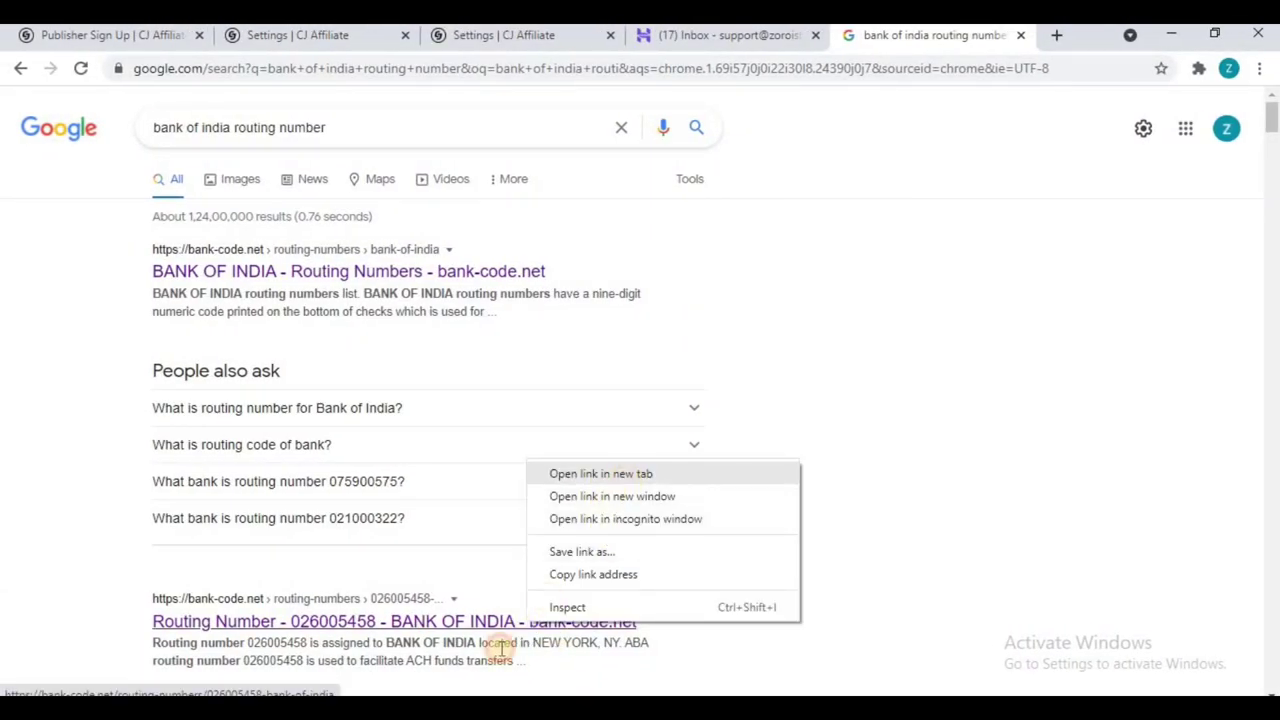
pyautogui.click(626, 479)
pyautogui.click(937, 35)
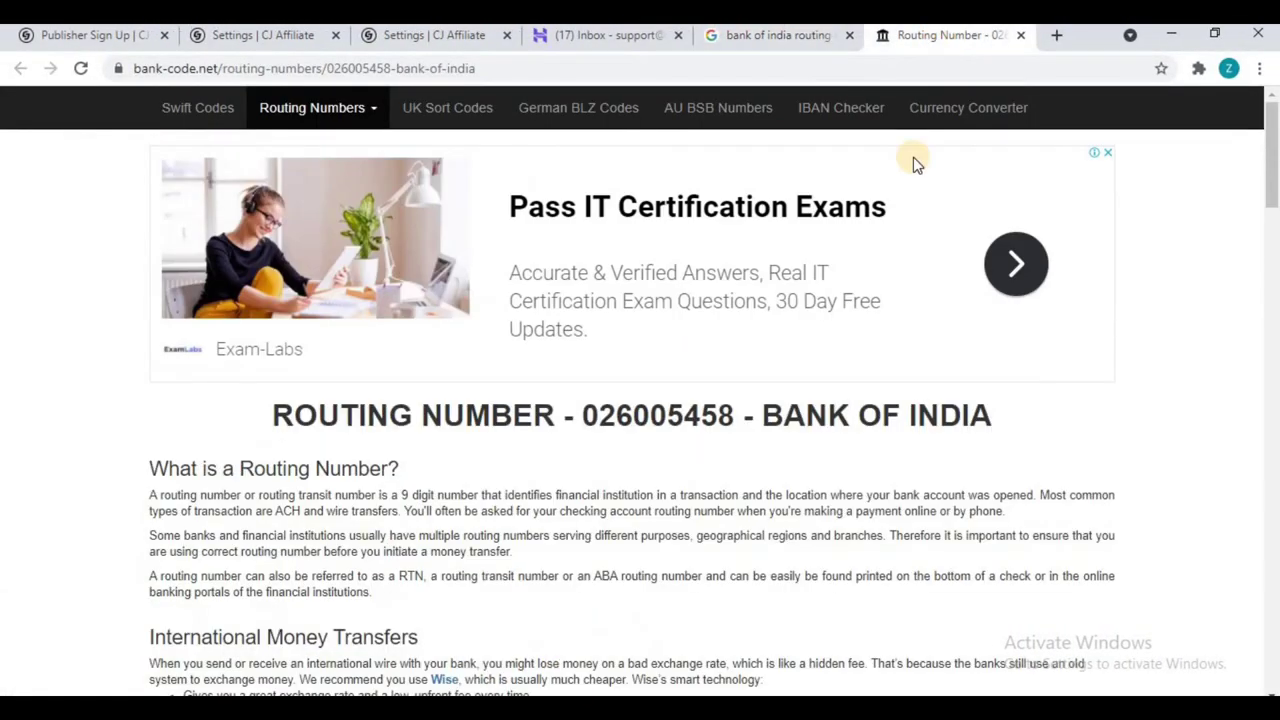
pyautogui.doubleClick(667, 415)
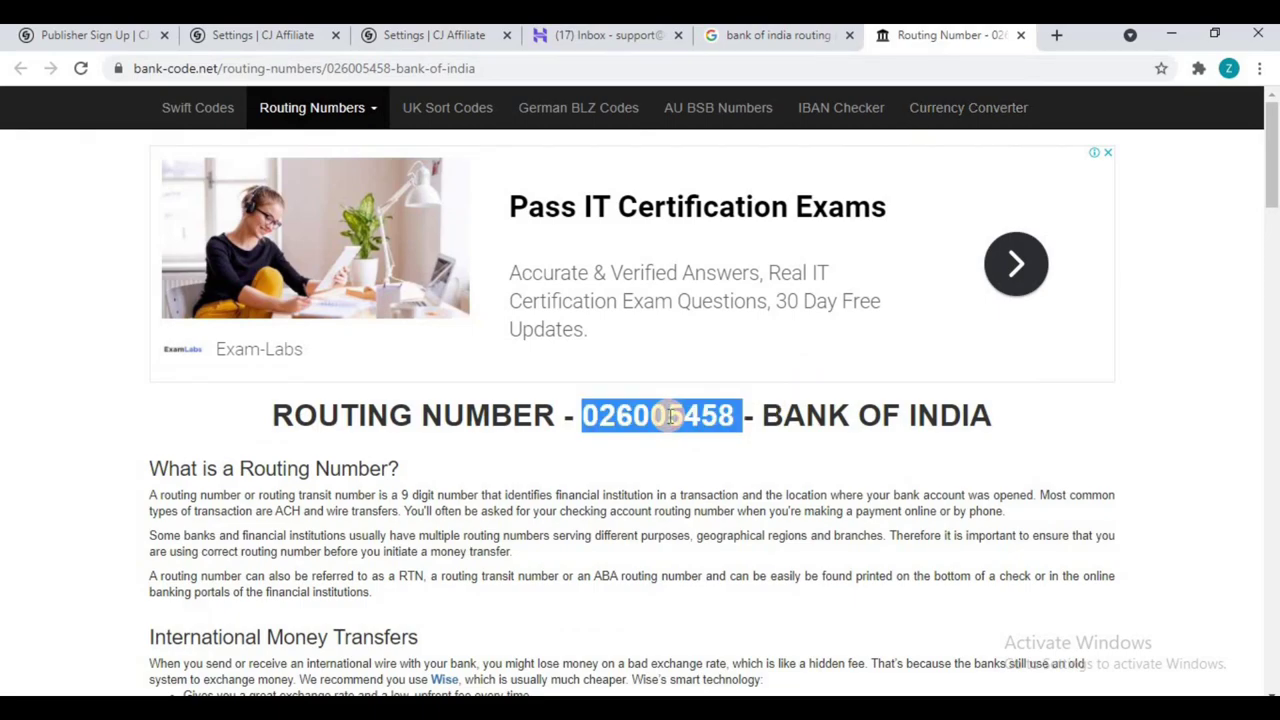
pyautogui.moveTo(735, 416); pyautogui.dragTo(575, 416)
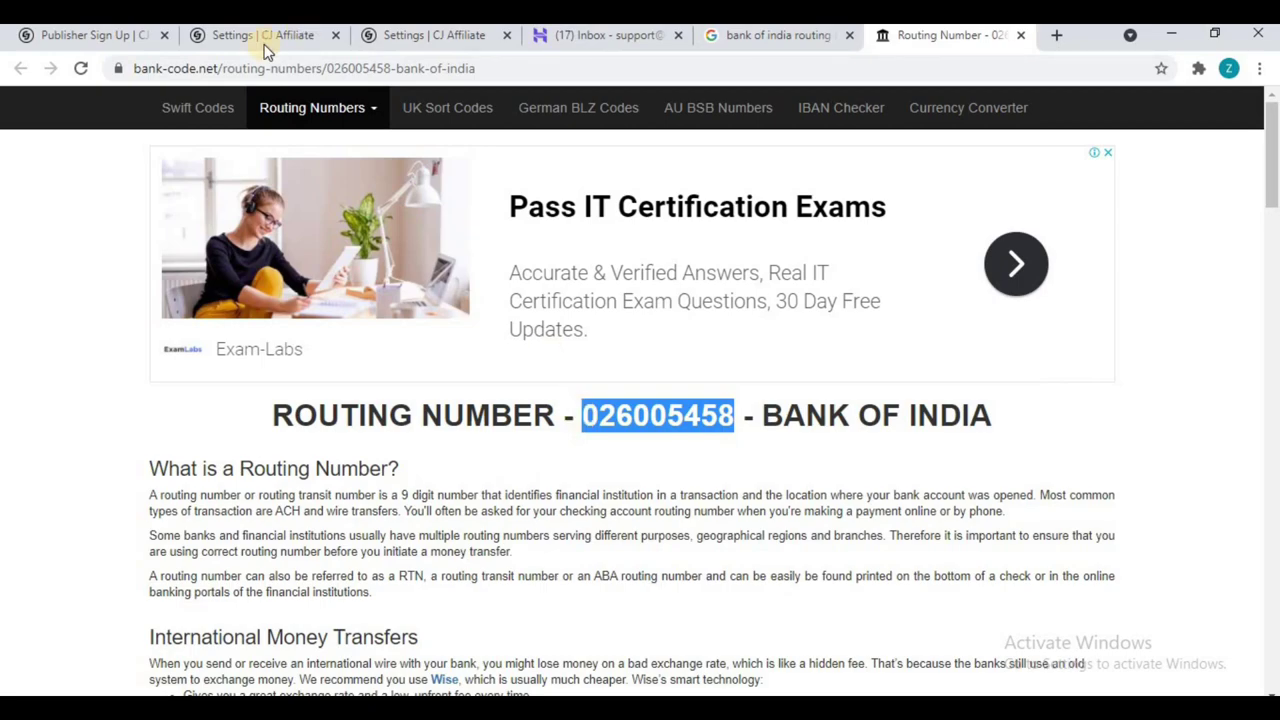
pyautogui.click(425, 38)
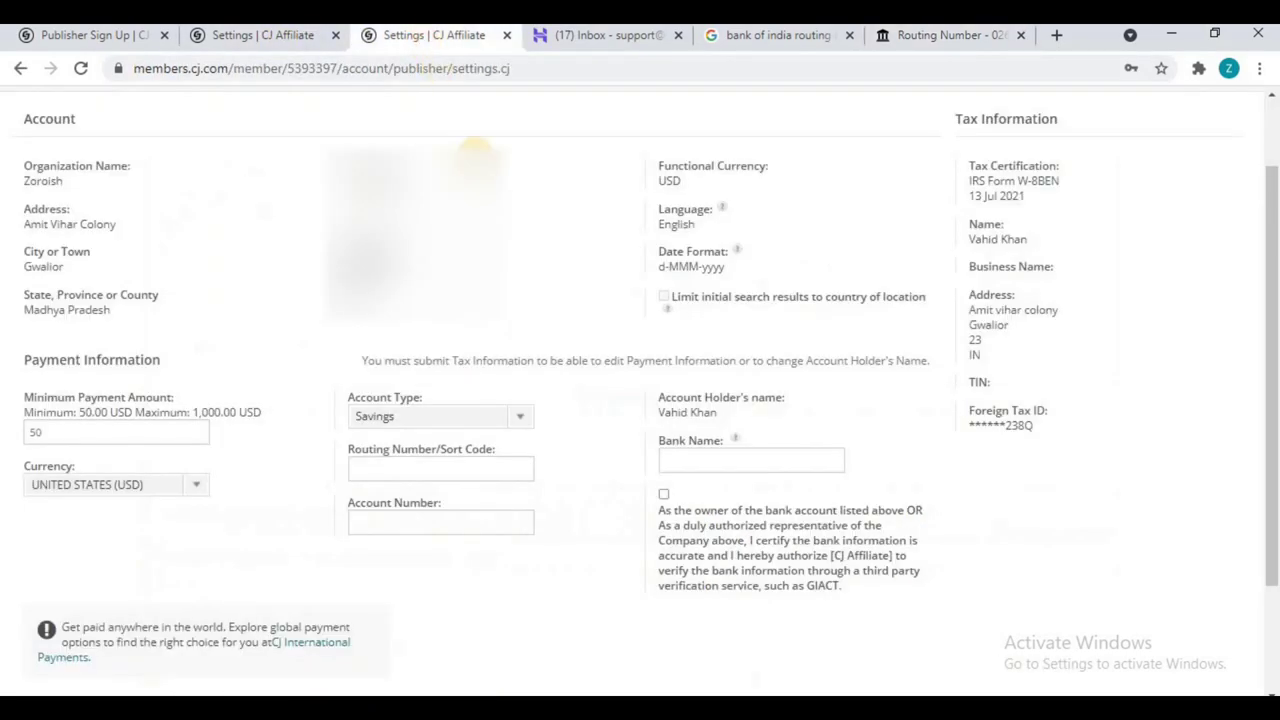
# Step: Paste routing number 026005458 into the payment form and save the Bank of India details
pyautogui.click(419, 470)
pyautogui.hotkey('ctrl', 'v')
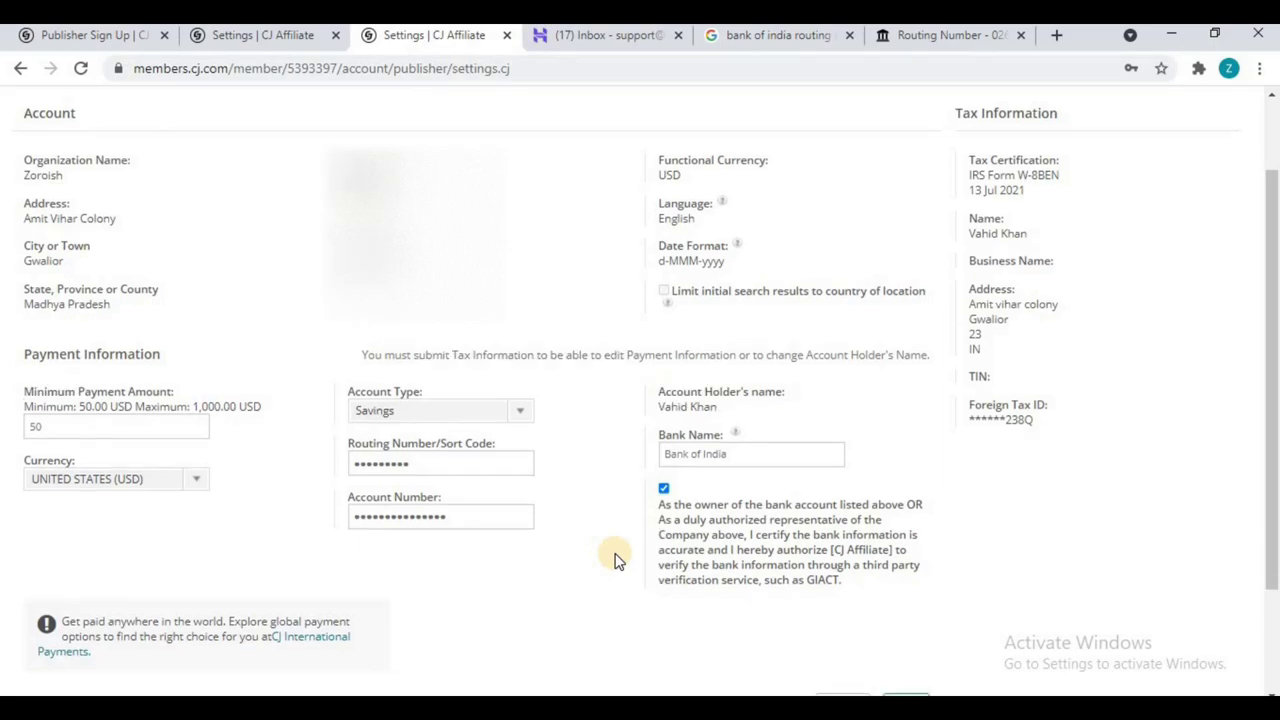
pyautogui.scroll(-1, 615, 560)
pyautogui.click(908, 618)
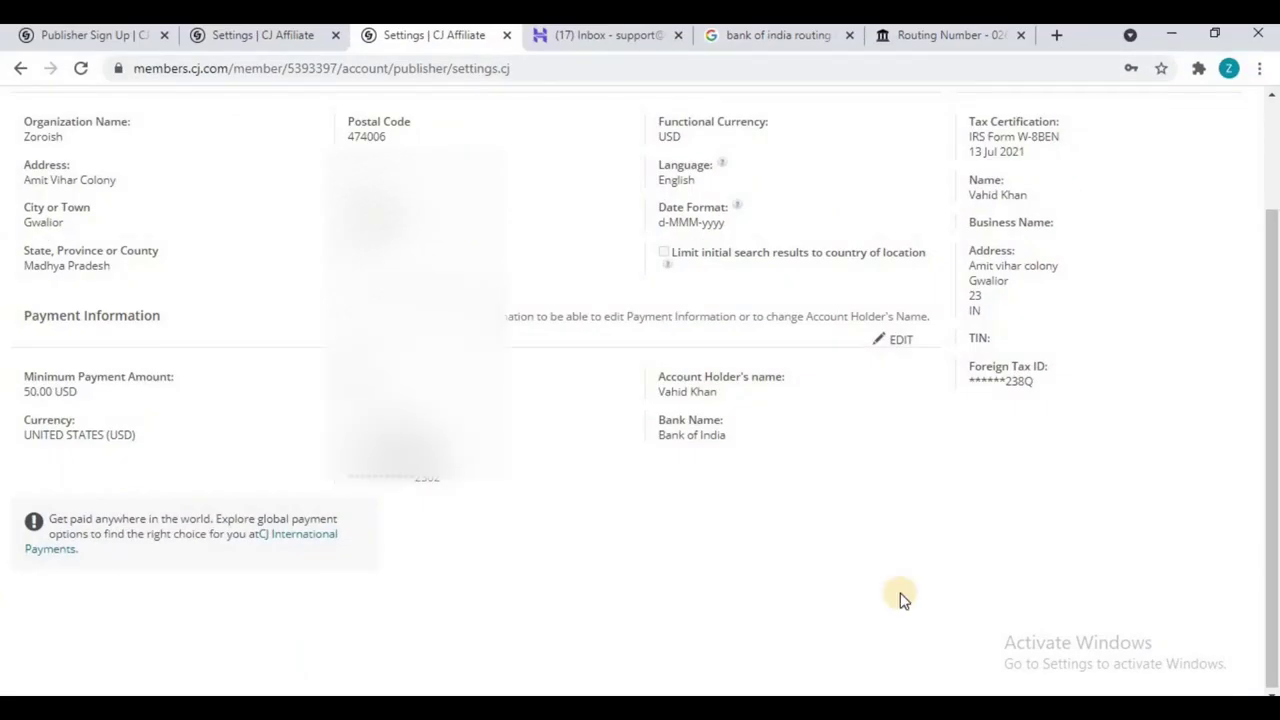
pyautogui.scroll(2, 900, 597)
# Step: Go to the Onboarding Checklist and close the routing lookup, search and inbox tabs
pyautogui.click(1035, 160)
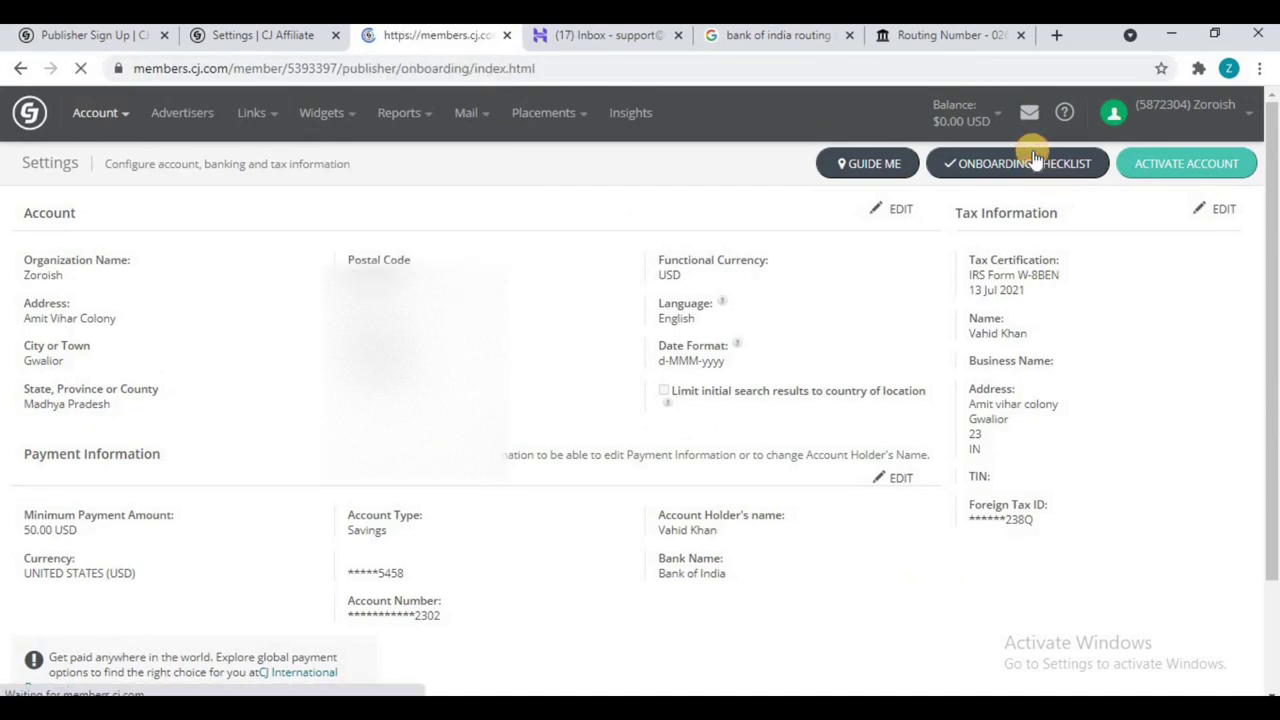
pyautogui.click(1021, 35)
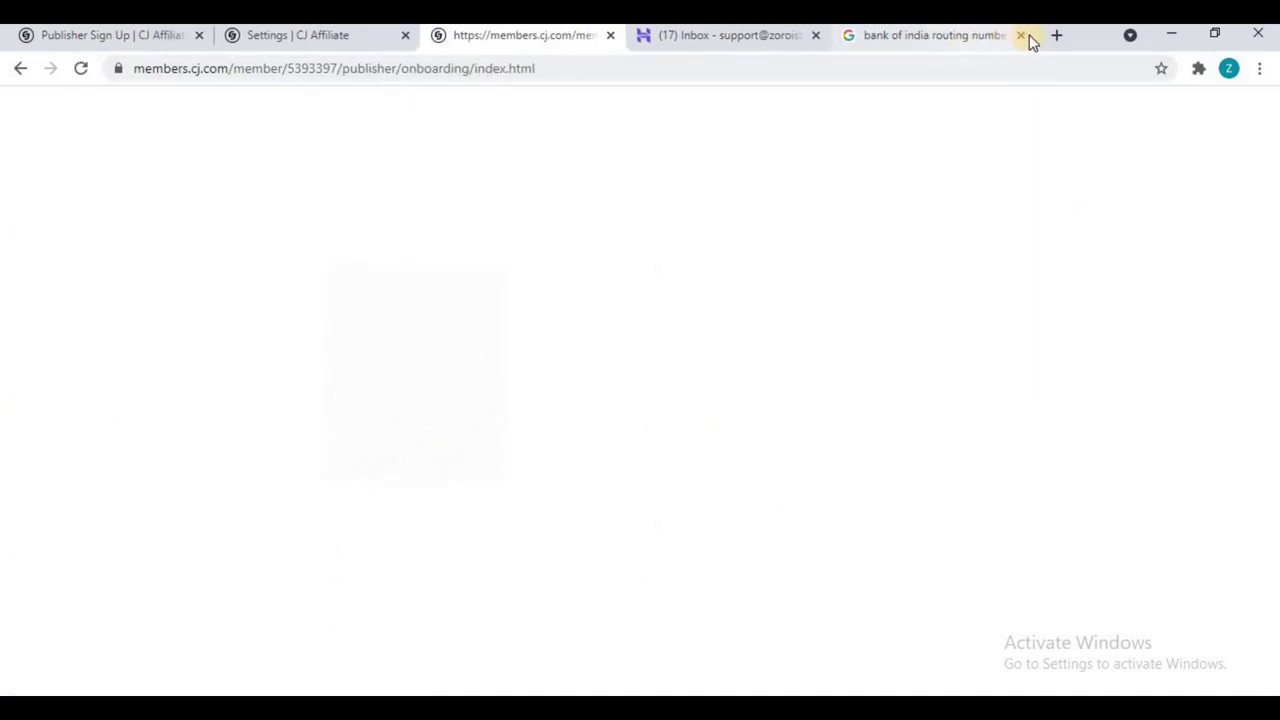
pyautogui.click(1022, 35)
pyautogui.click(893, 35)
pyautogui.scroll(-9, 830, 305)
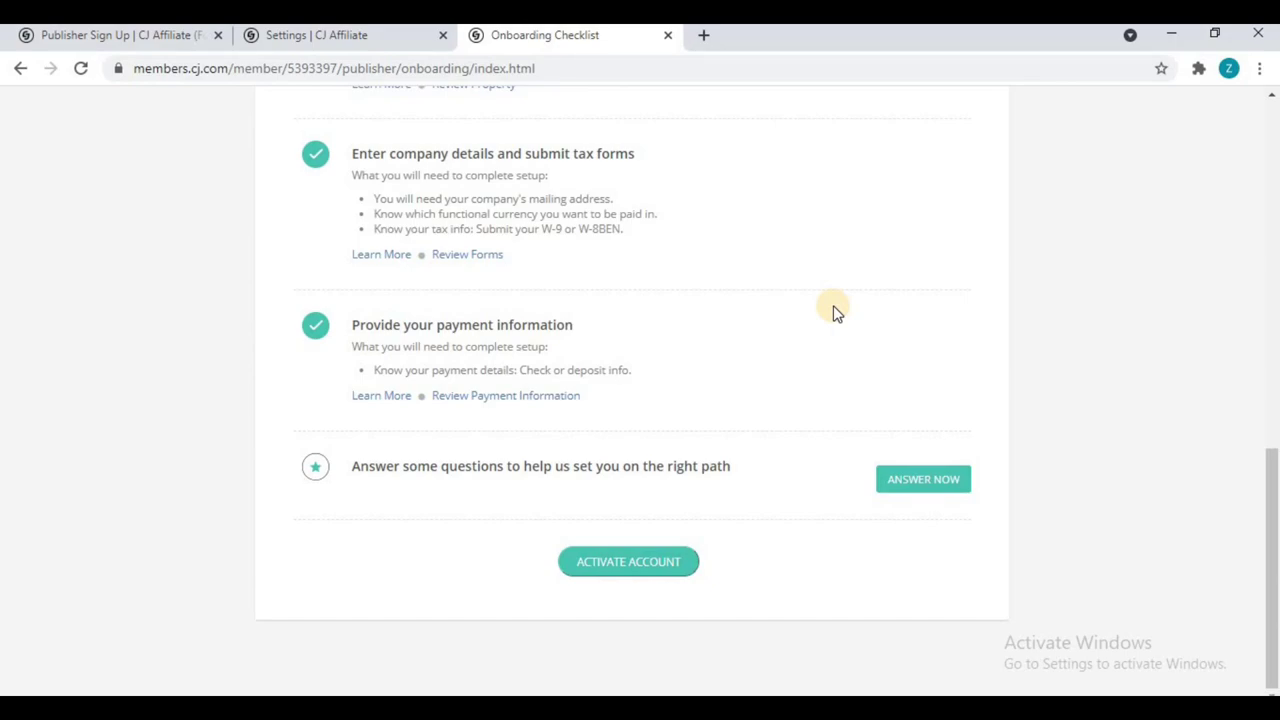
# Step: Answer No to the publisher network and browser extension onboarding questions
pyautogui.click(937, 482)
pyautogui.scroll(-2, 937, 490)
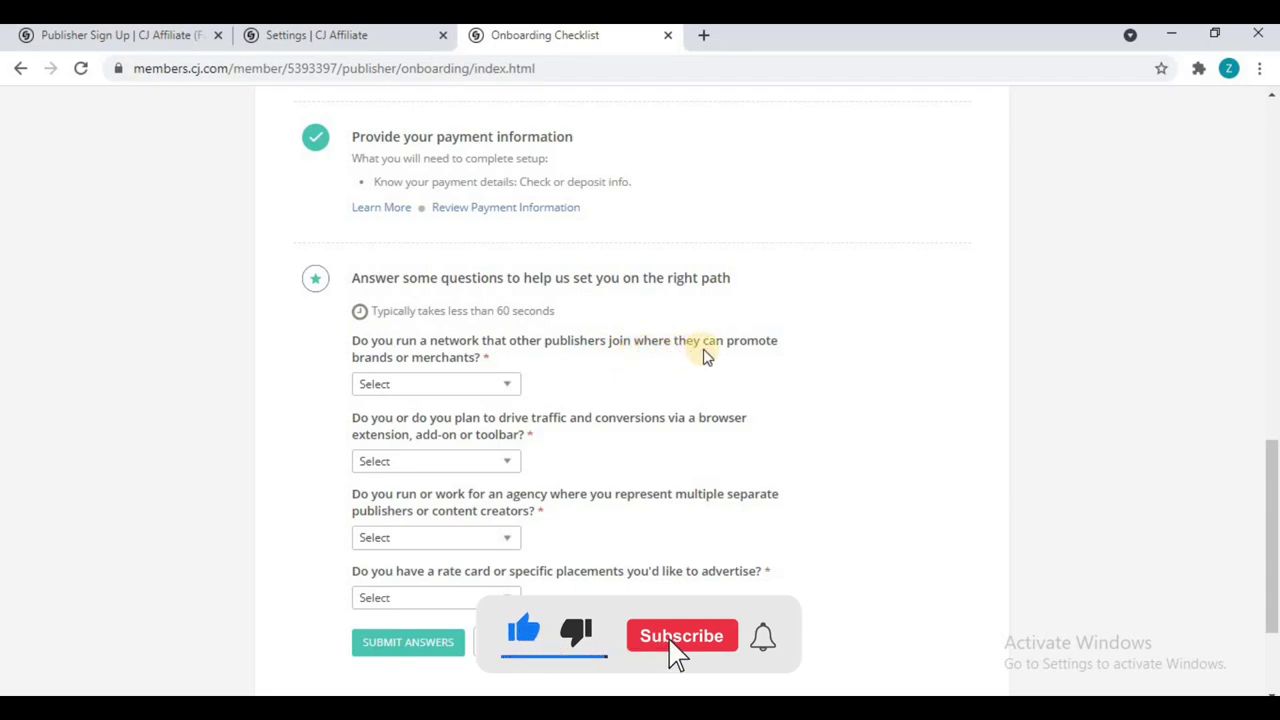
pyautogui.click(451, 388)
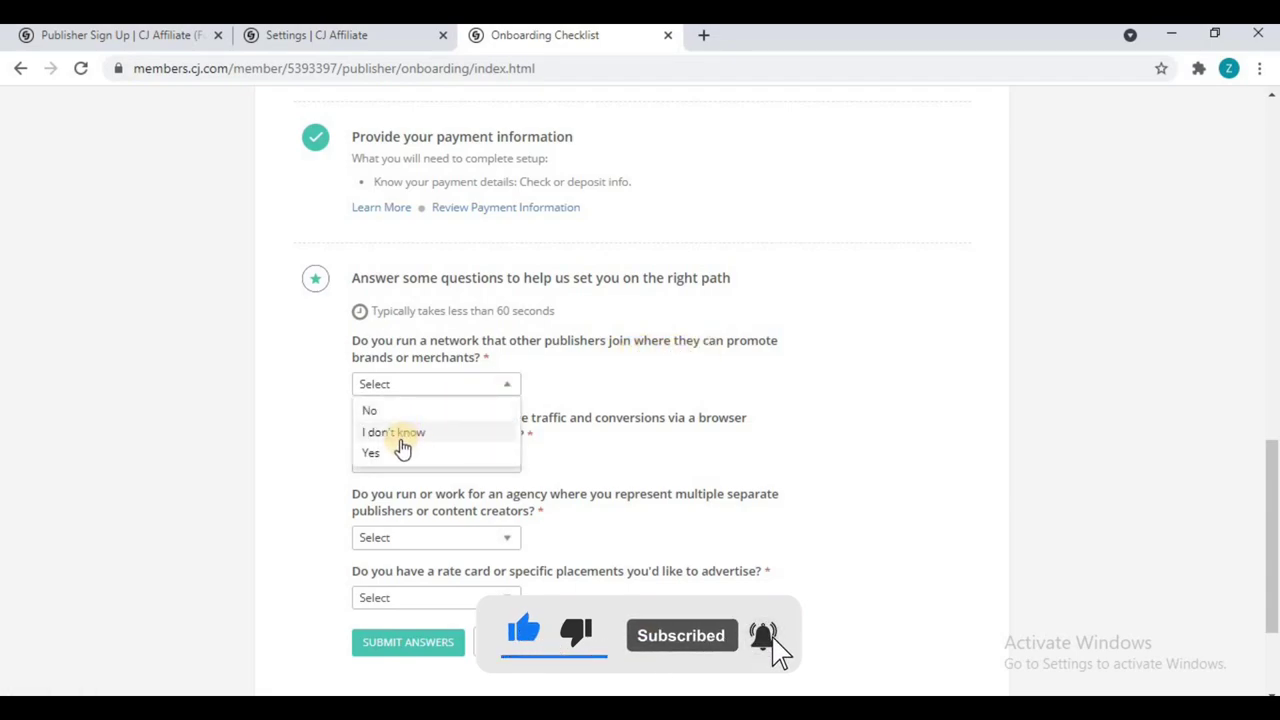
pyautogui.click(420, 413)
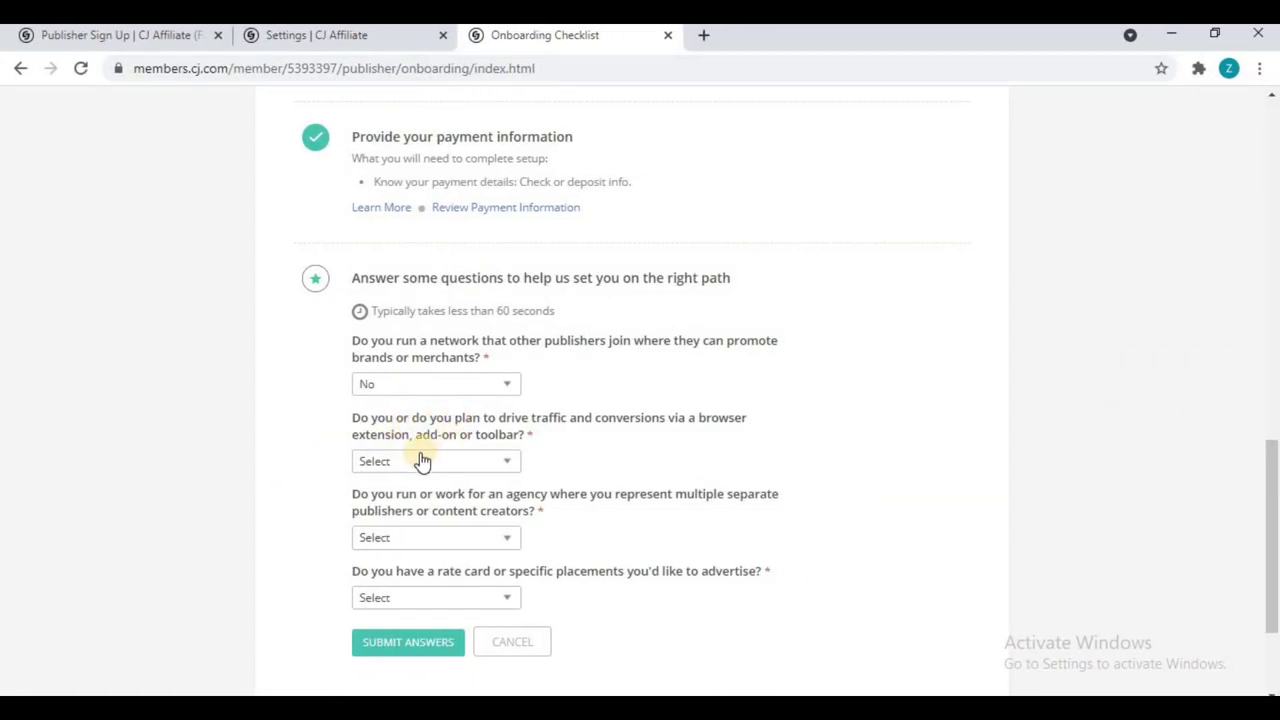
pyautogui.click(499, 460)
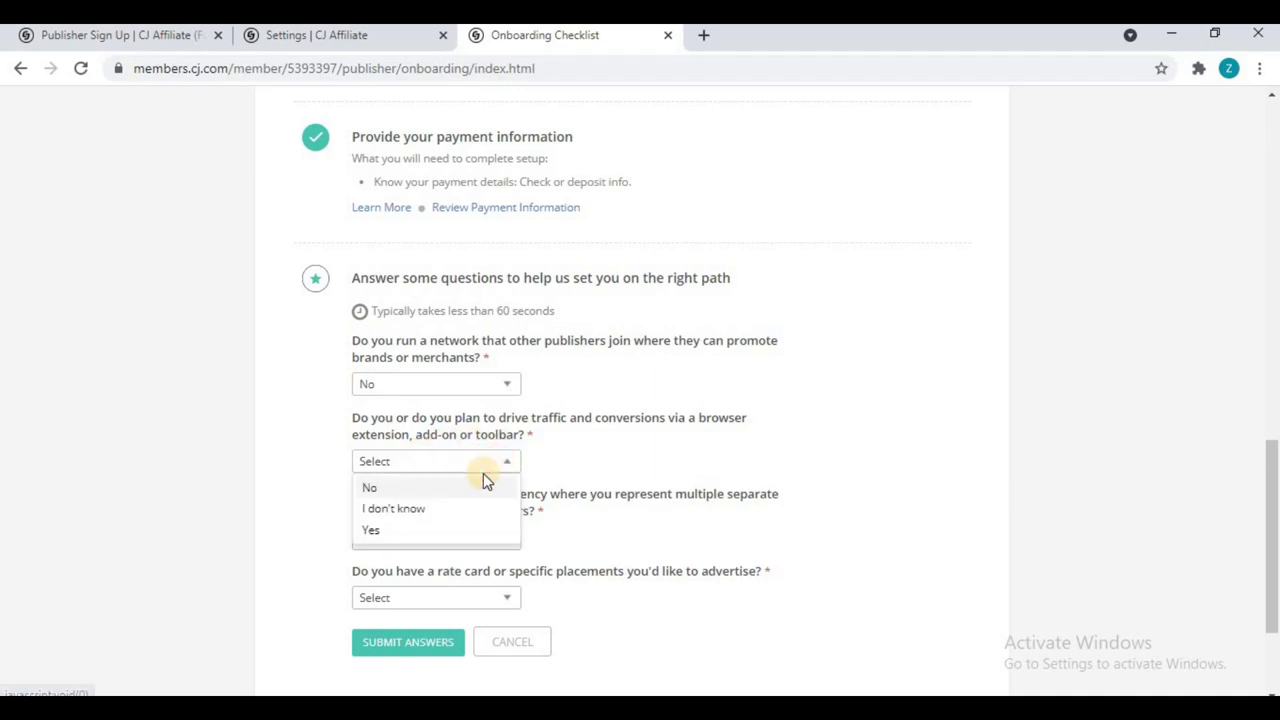
pyautogui.click(368, 488)
# Step: Answer No to the agency and rate card questions and submit the answers
pyautogui.scroll(-1, 418, 532)
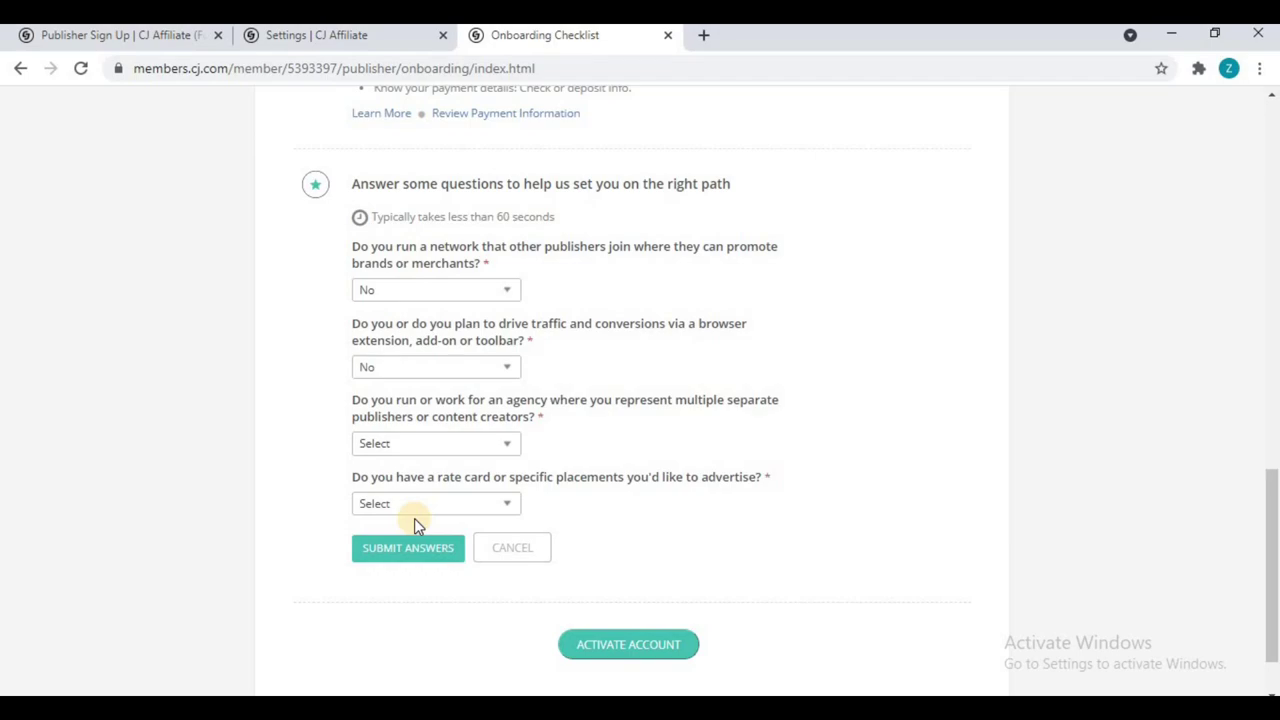
pyautogui.click(440, 453)
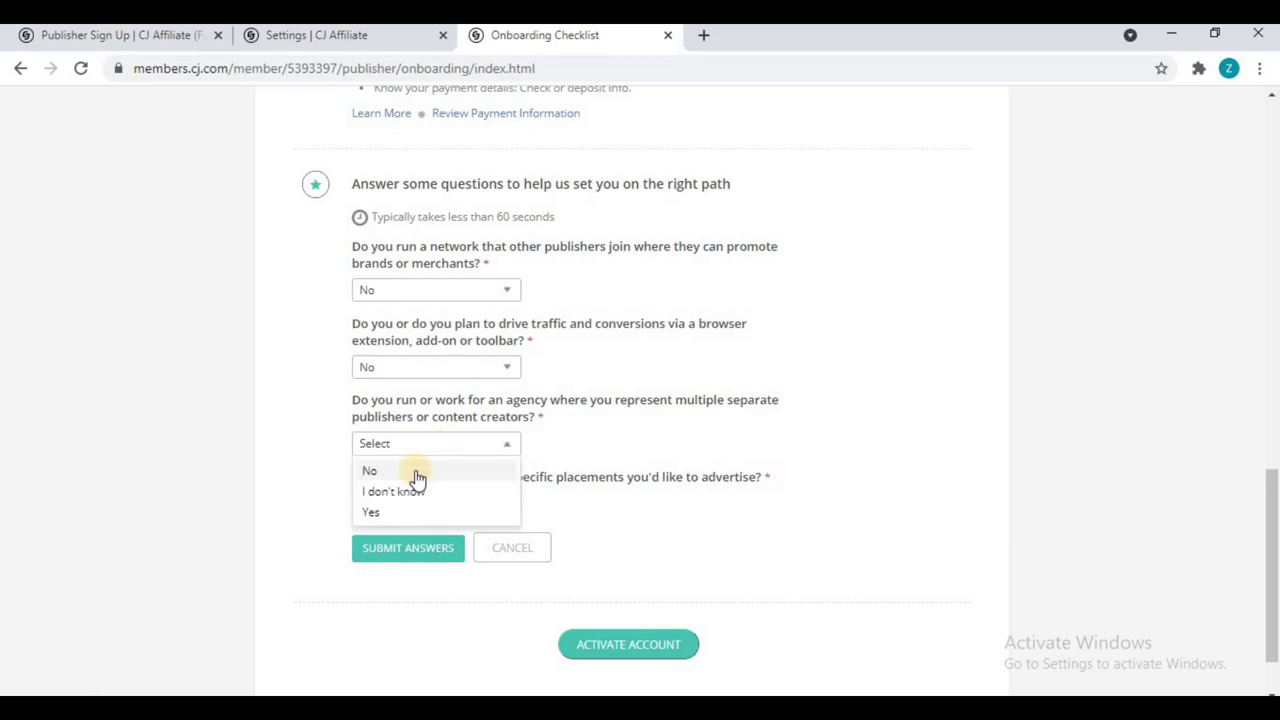
pyautogui.click(400, 490)
pyautogui.click(414, 443)
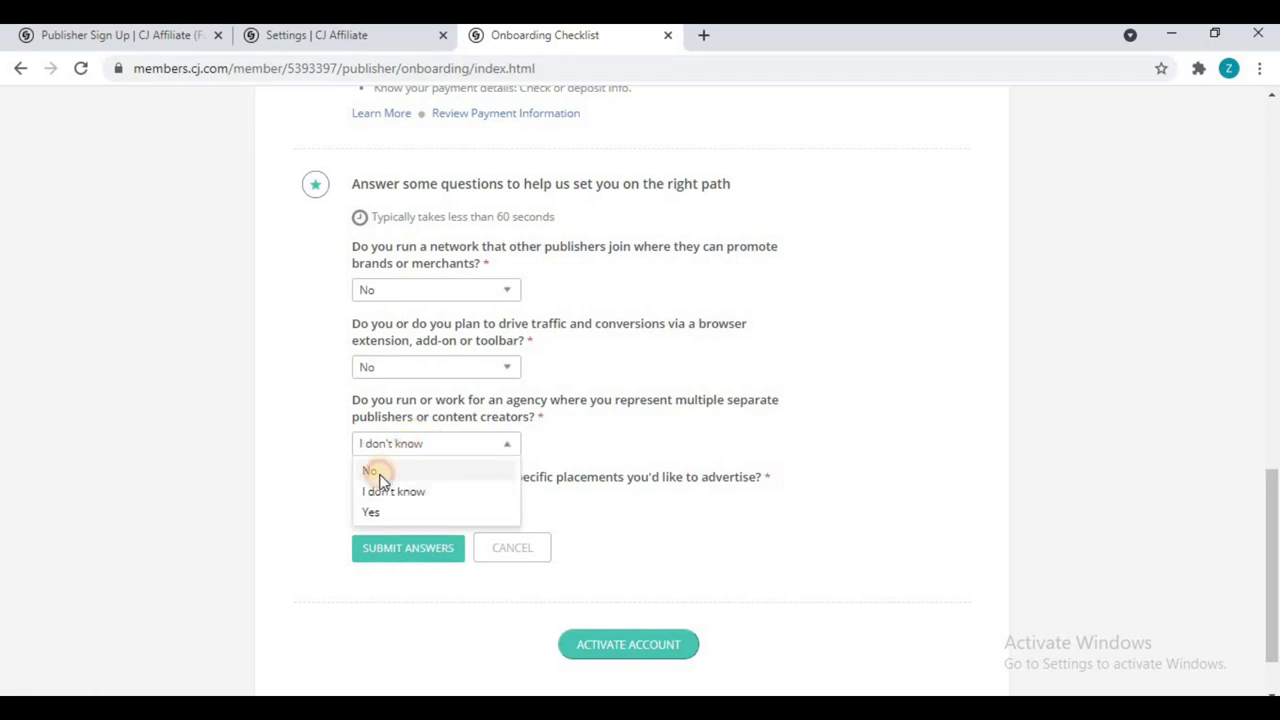
pyautogui.click(370, 471)
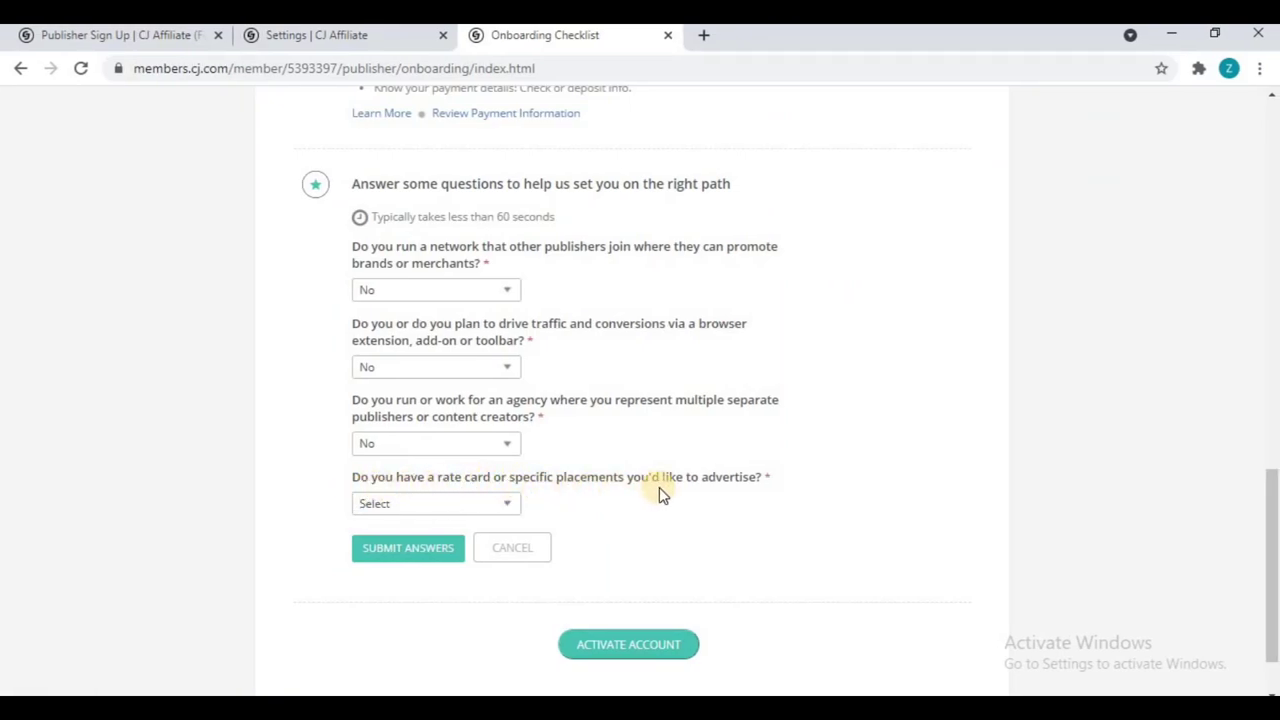
pyautogui.click(437, 506)
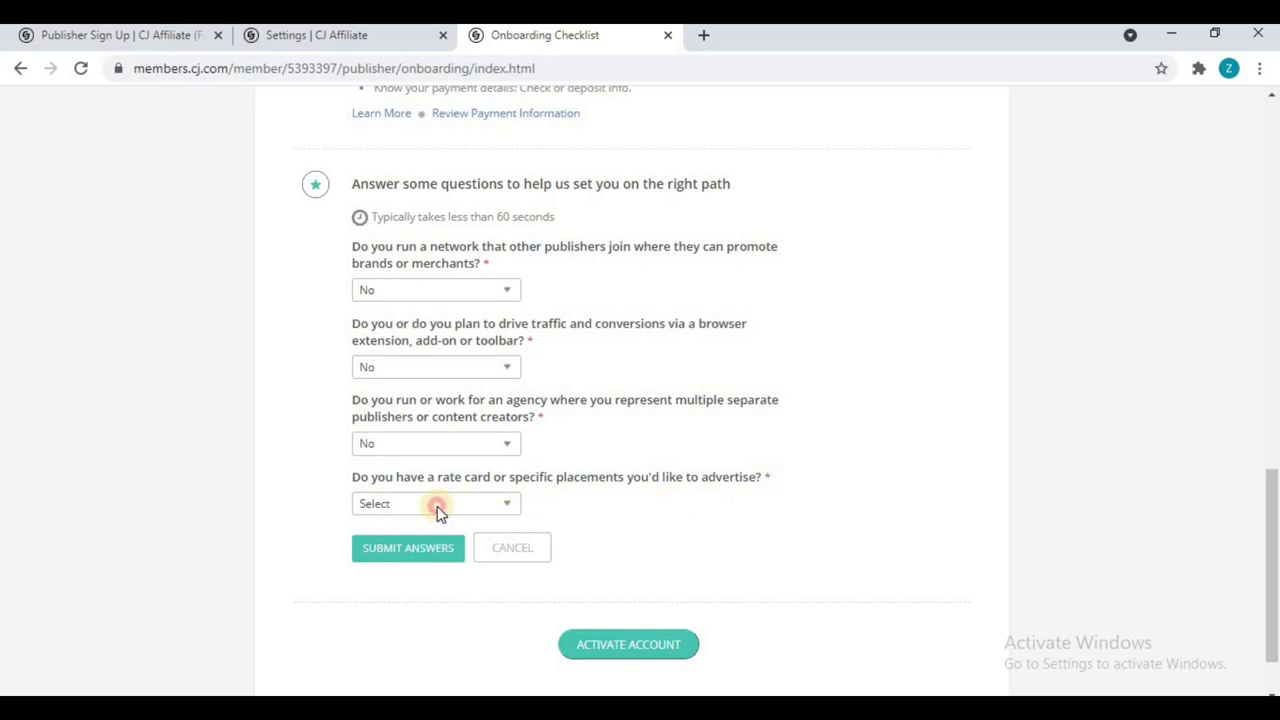
pyautogui.click(411, 529)
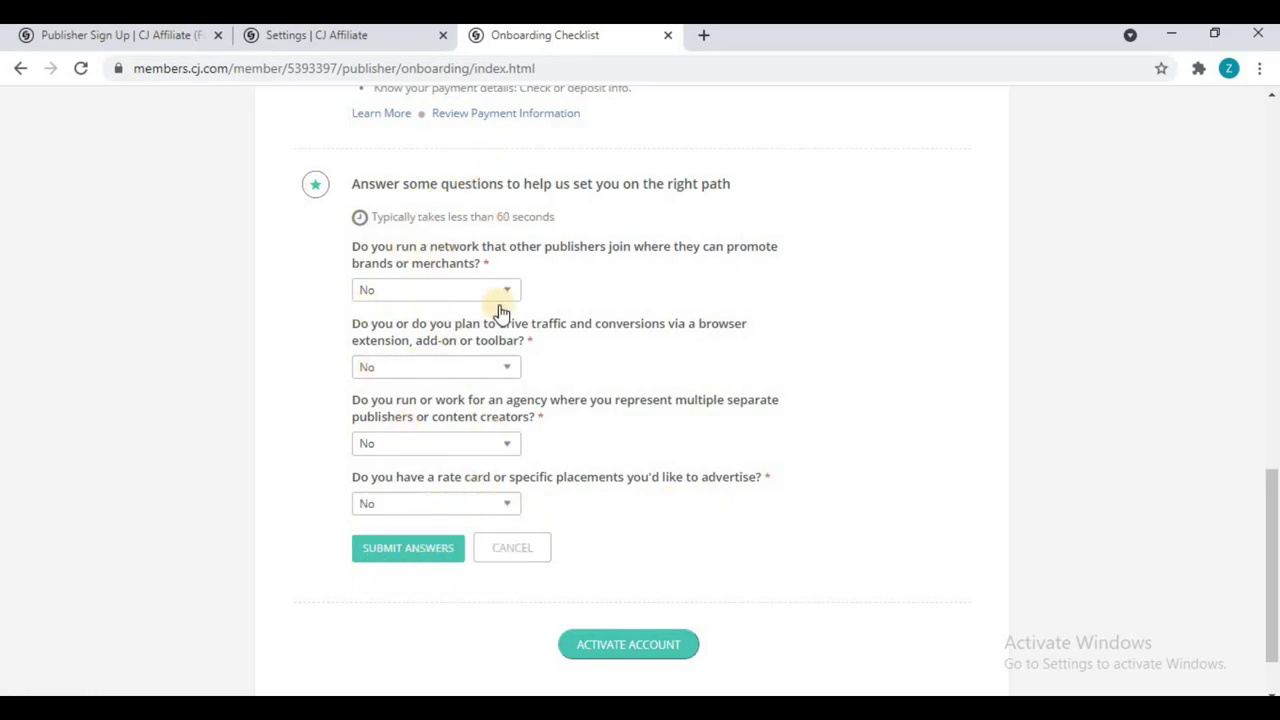
pyautogui.click(415, 552)
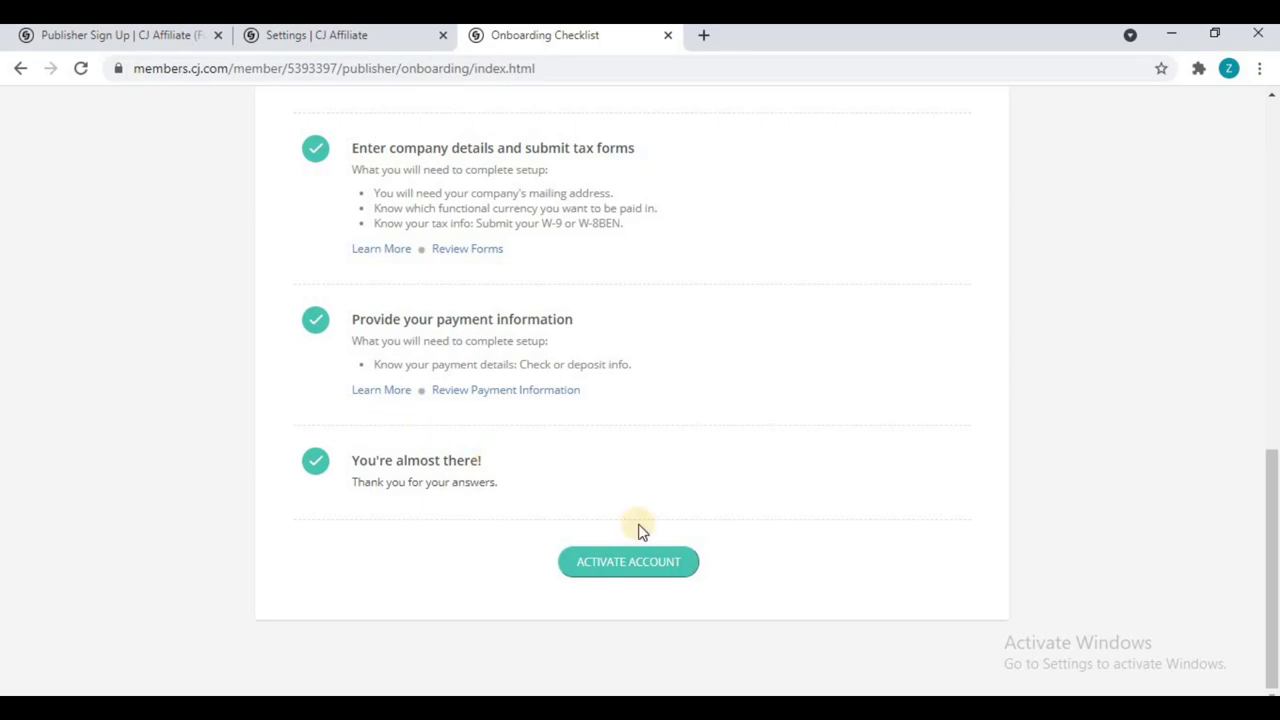
# Step: Activate the publisher account and dismiss the activation notice with Got It
pyautogui.click(624, 565)
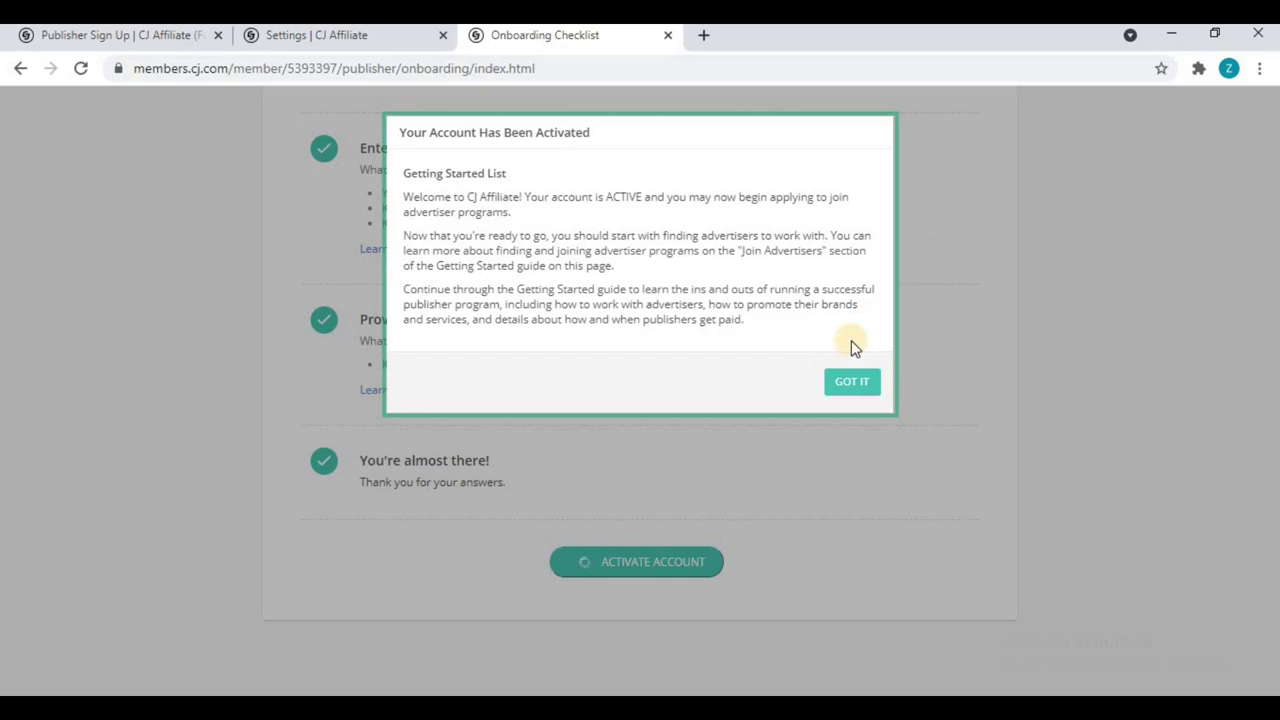
pyautogui.click(849, 380)
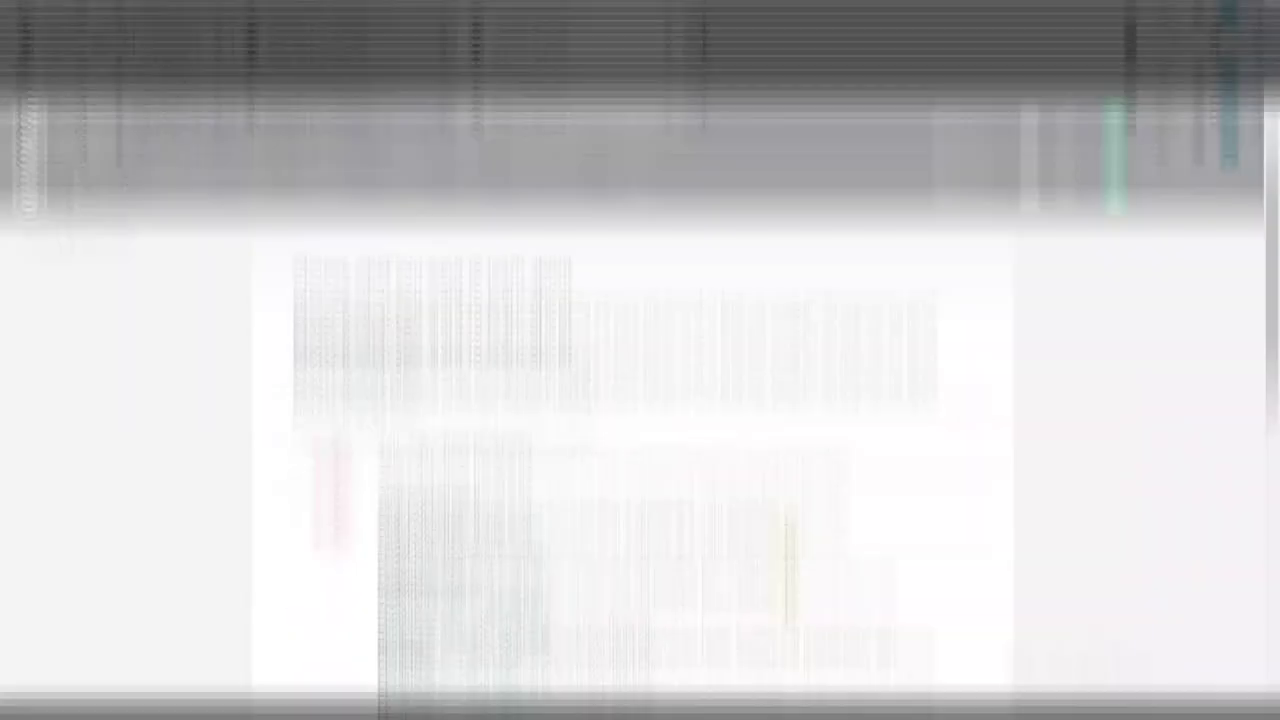
pyautogui.scroll(-1, 786, 521)
# Step: Skim the Getting Started guide, then go to the Dashboard via the CJ logo
pyautogui.scroll(-5, 786, 520)
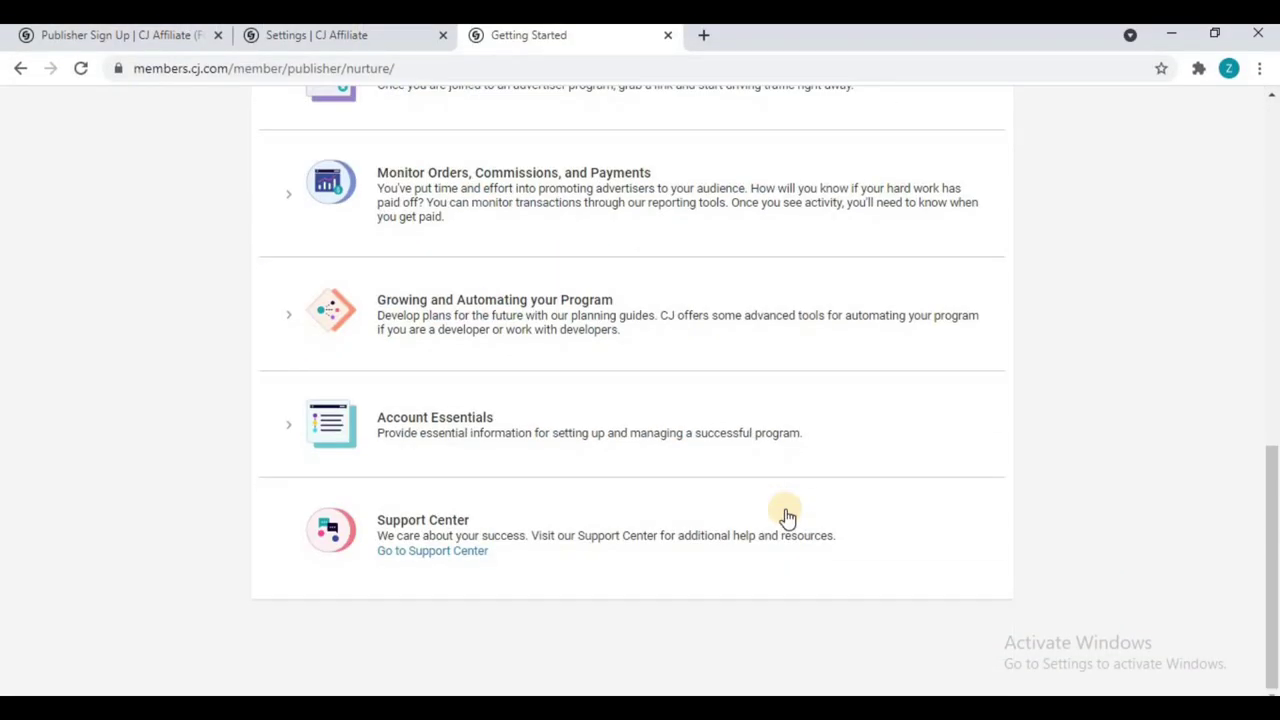
pyautogui.scroll(8, 786, 518)
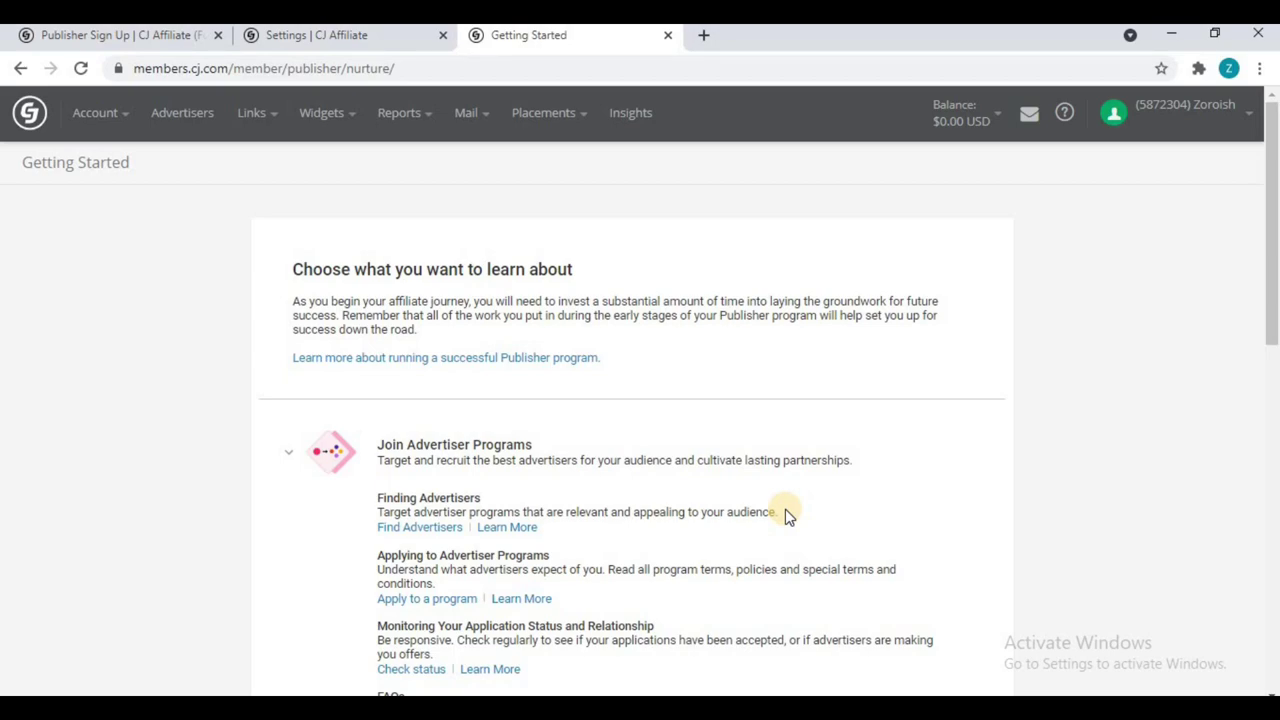
pyautogui.click(24, 116)
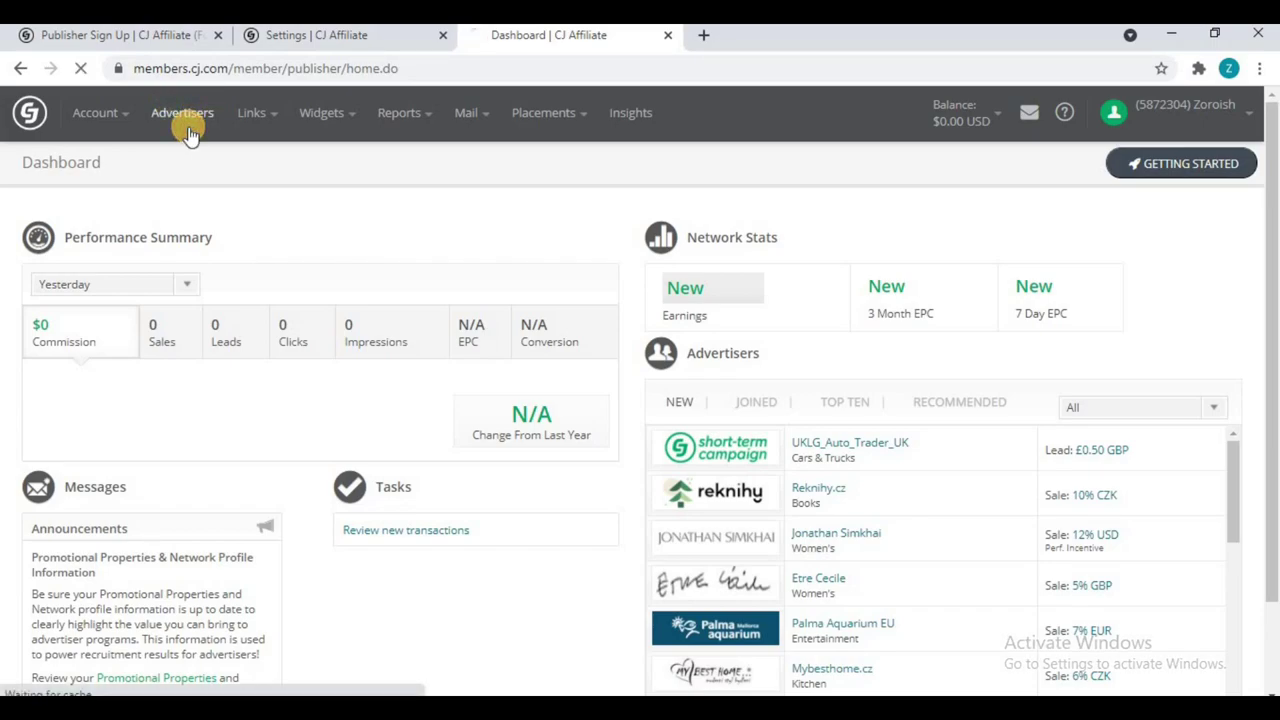
# Step: Search advertisers for 'hostinger', apply to the Hostinger program and close the confirmation
pyautogui.click(182, 113)
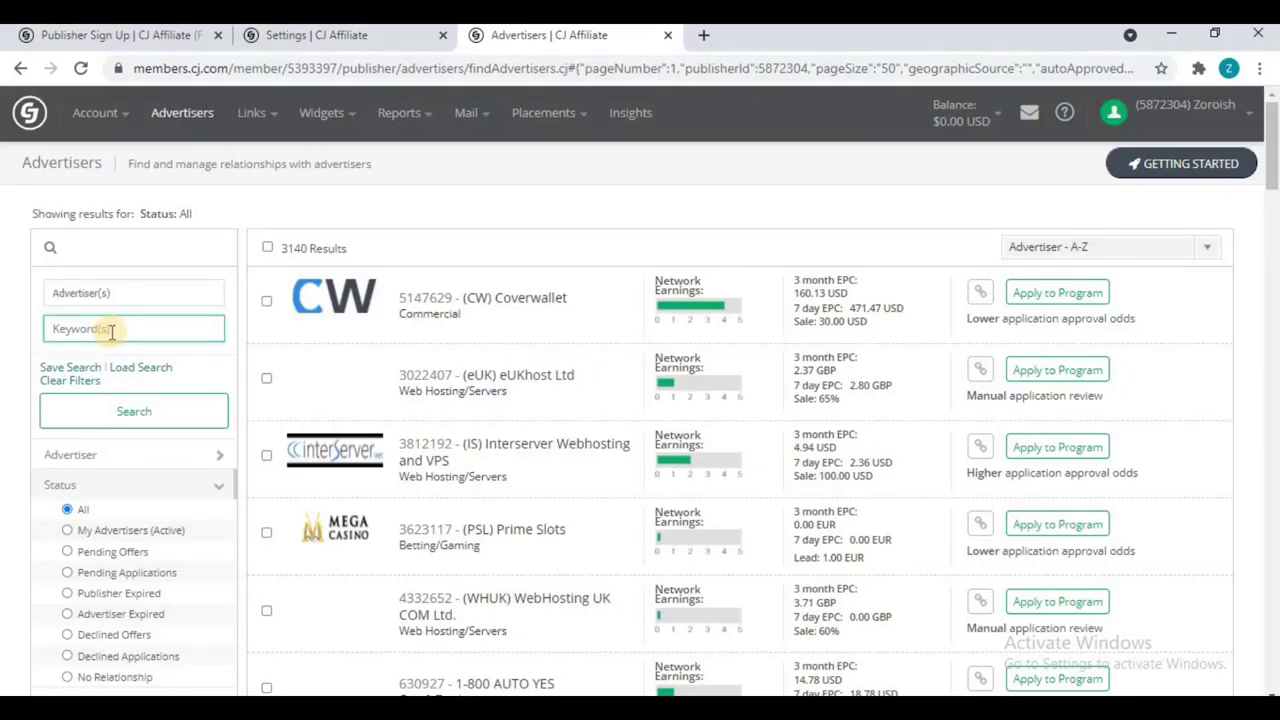
pyautogui.write('hostinger')
pyautogui.press('Return')
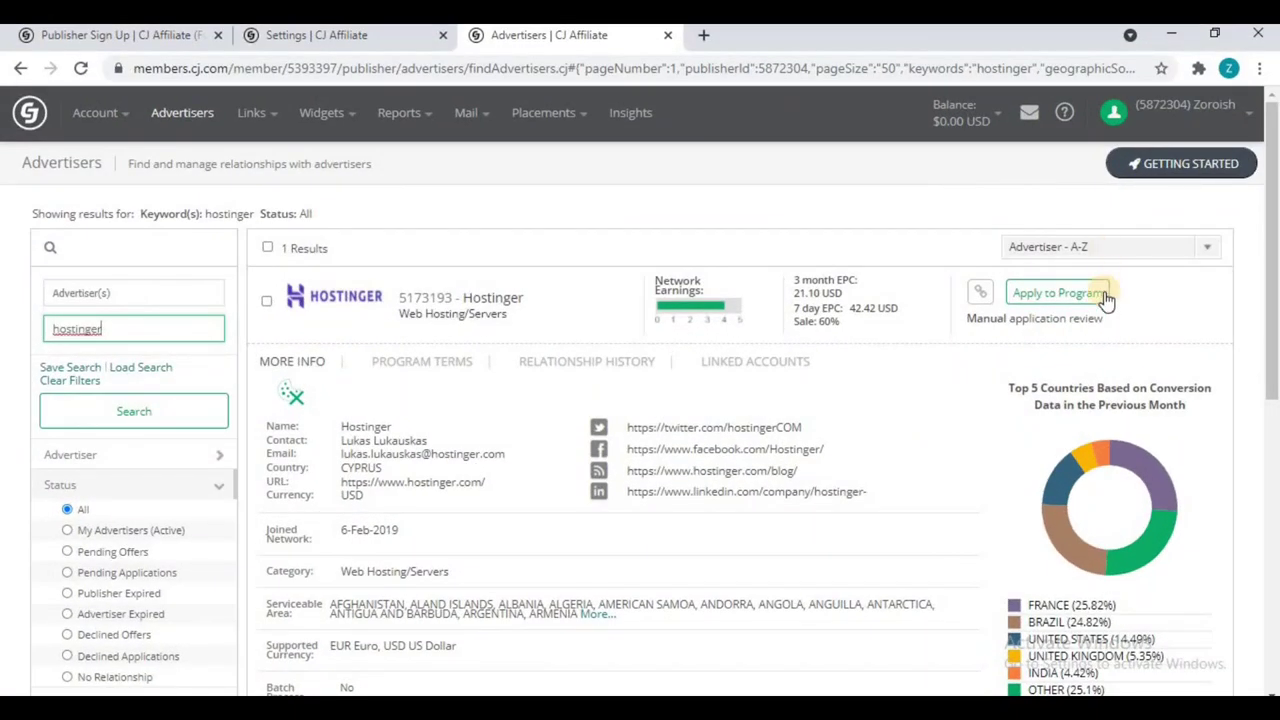
pyautogui.click(1046, 294)
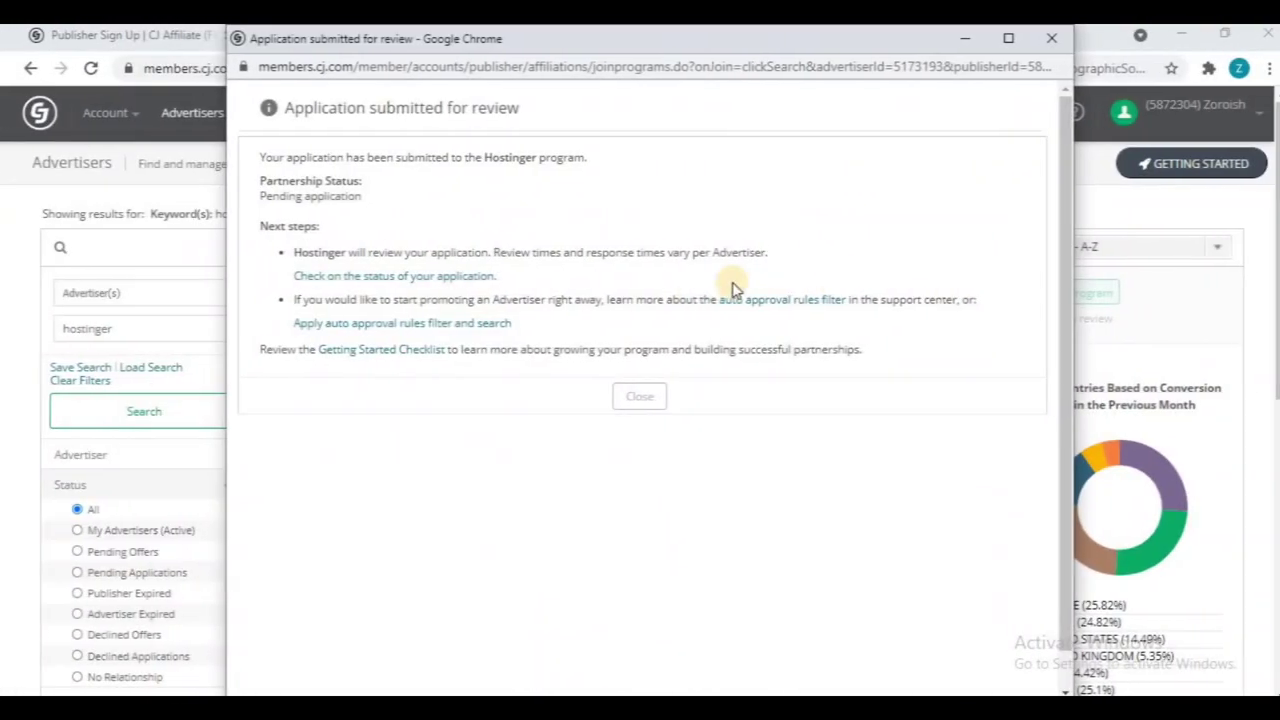
pyautogui.click(629, 396)
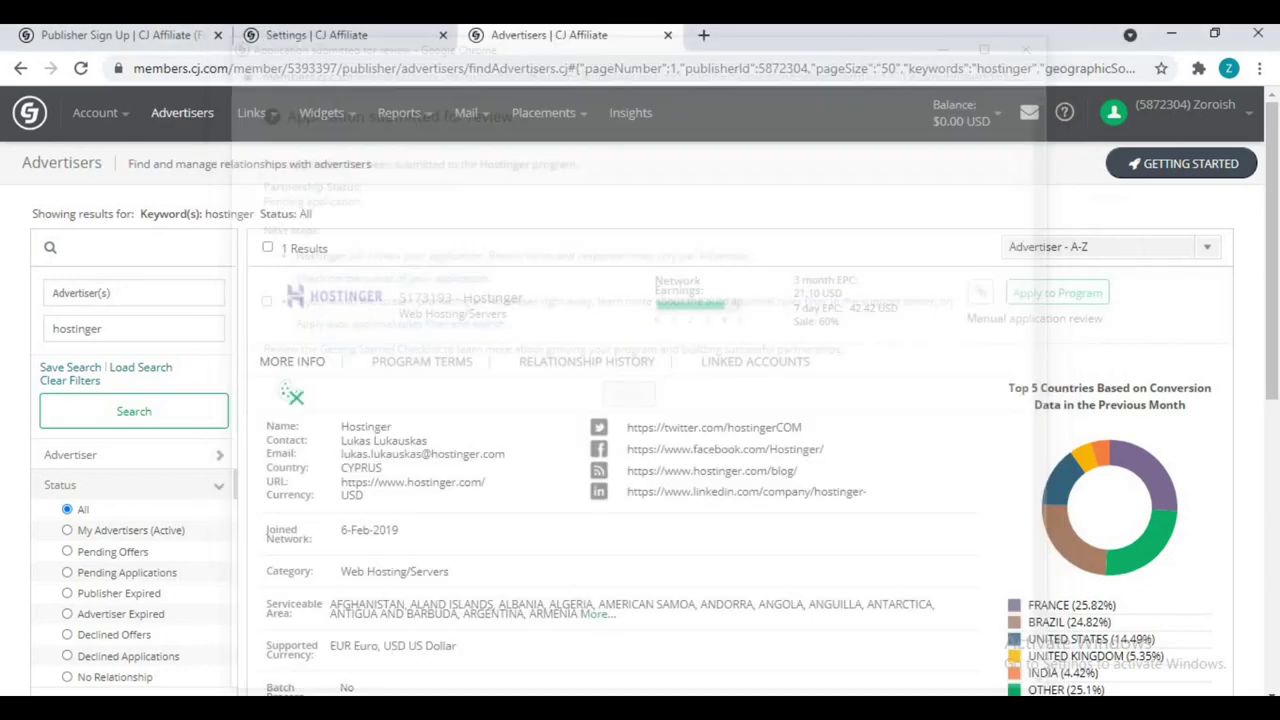
# Step: Return to the Dashboard and view the JOINED advertisers list
pyautogui.click(28, 120)
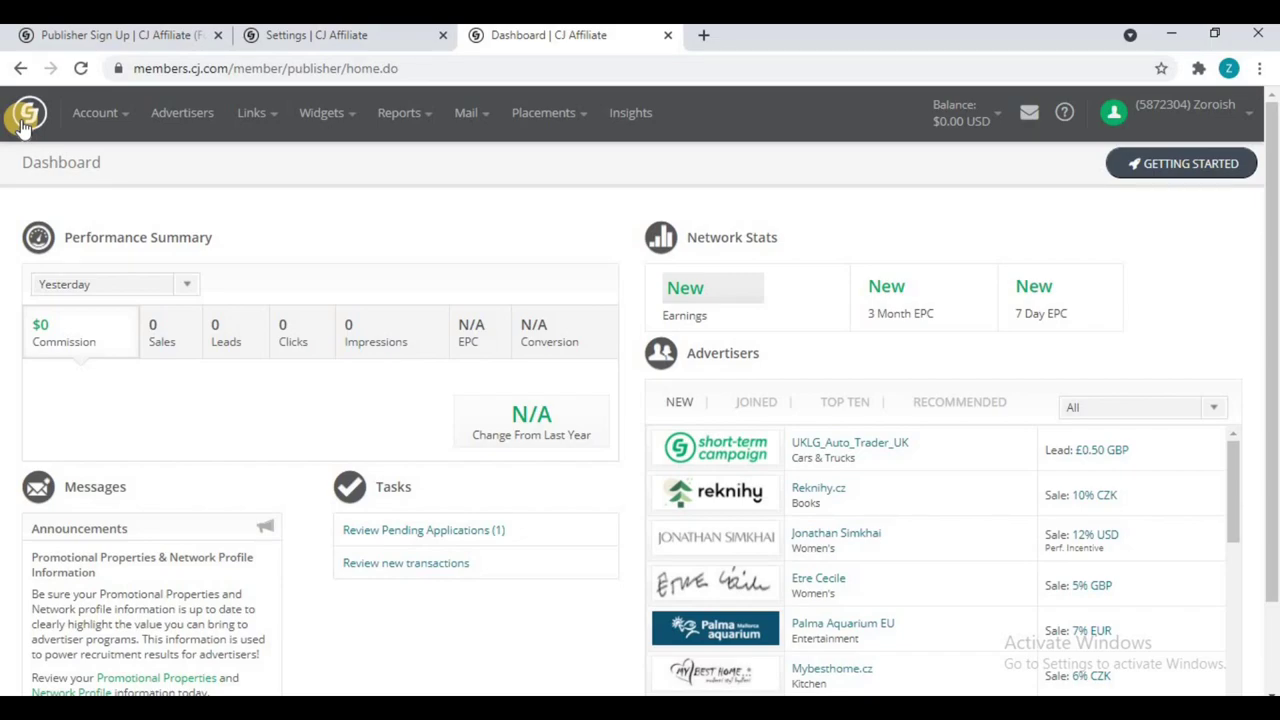
pyautogui.click(758, 408)
pyautogui.scroll(-1, 757, 412)
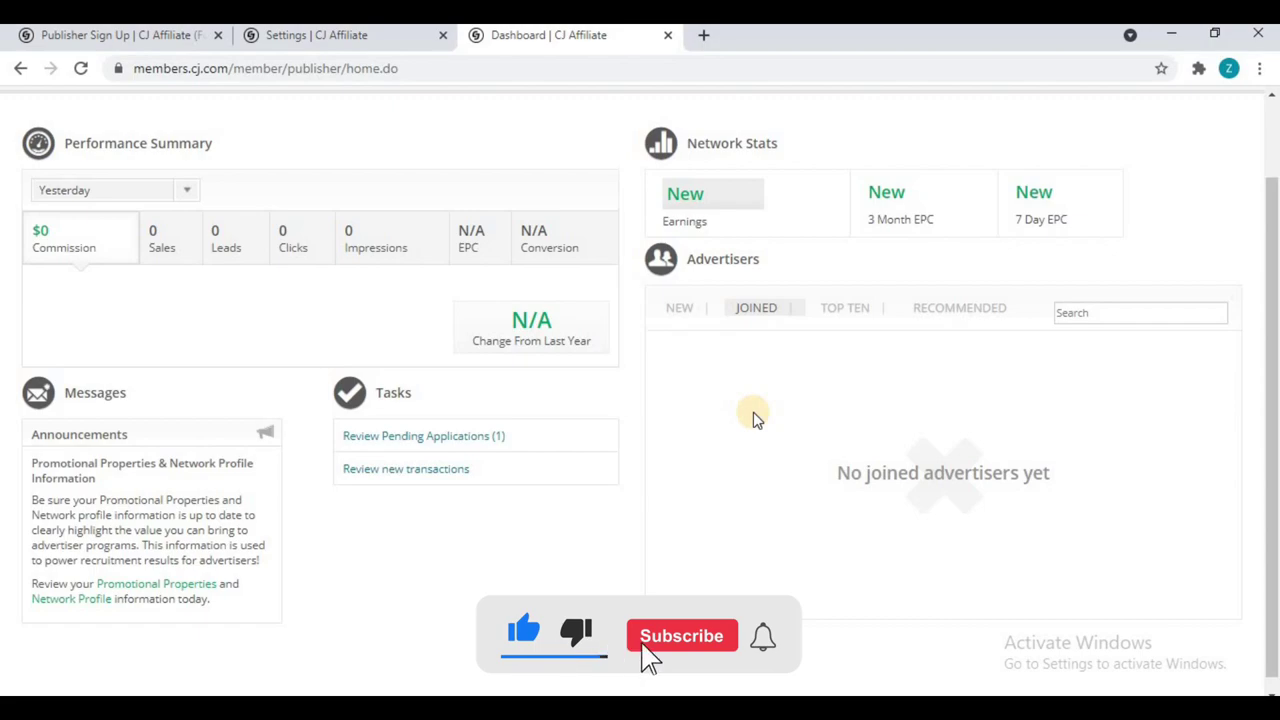